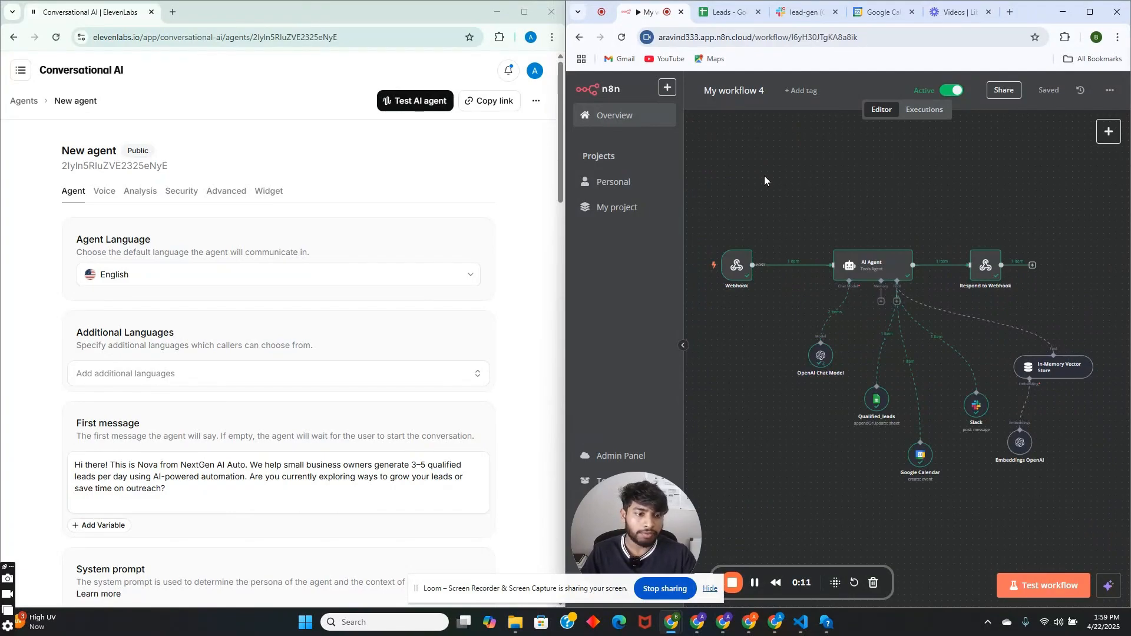
Go back to the agents list and reopen the agent named New agent
{"action": "mouse_move", "coordinate": [733, 272]}
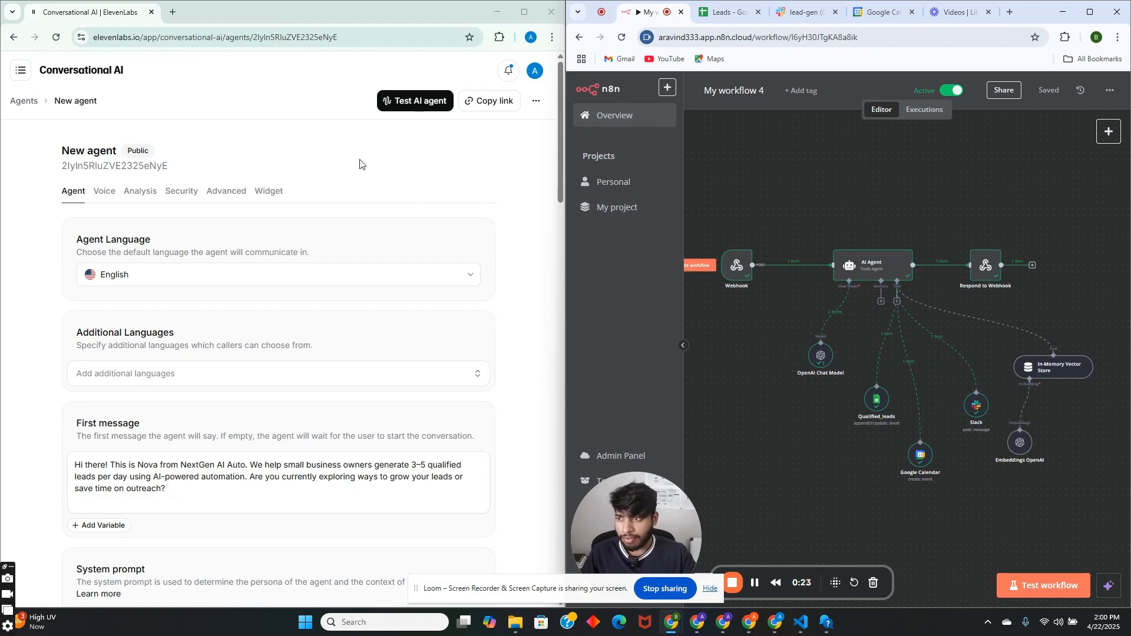
{"action": "left_click", "coordinate": [14, 108]}
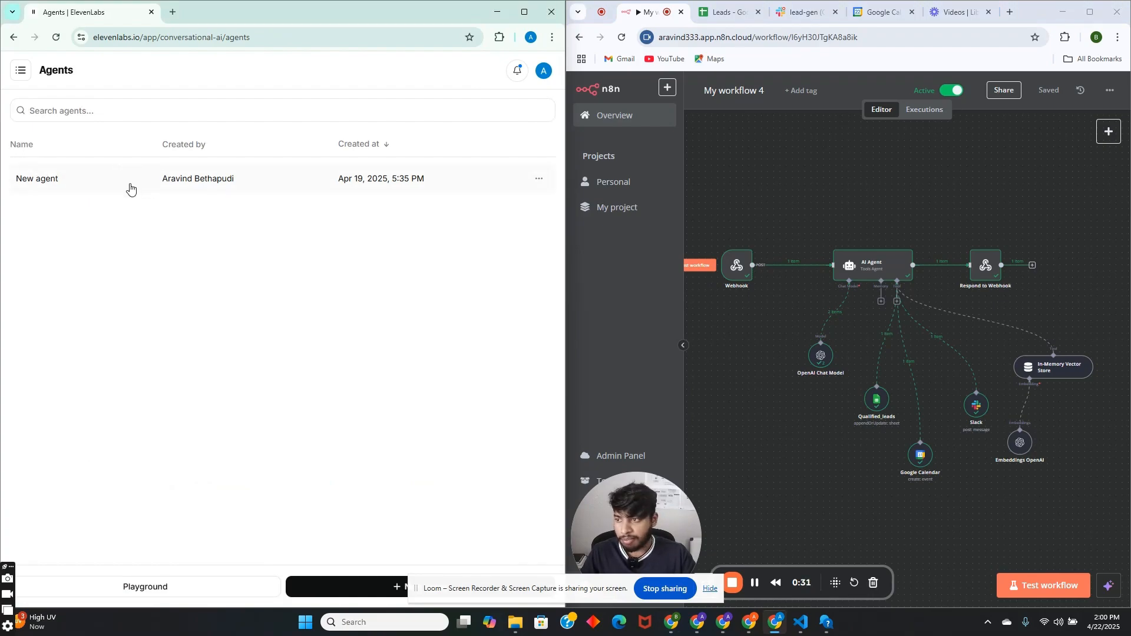
{"action": "left_click", "coordinate": [106, 185]}
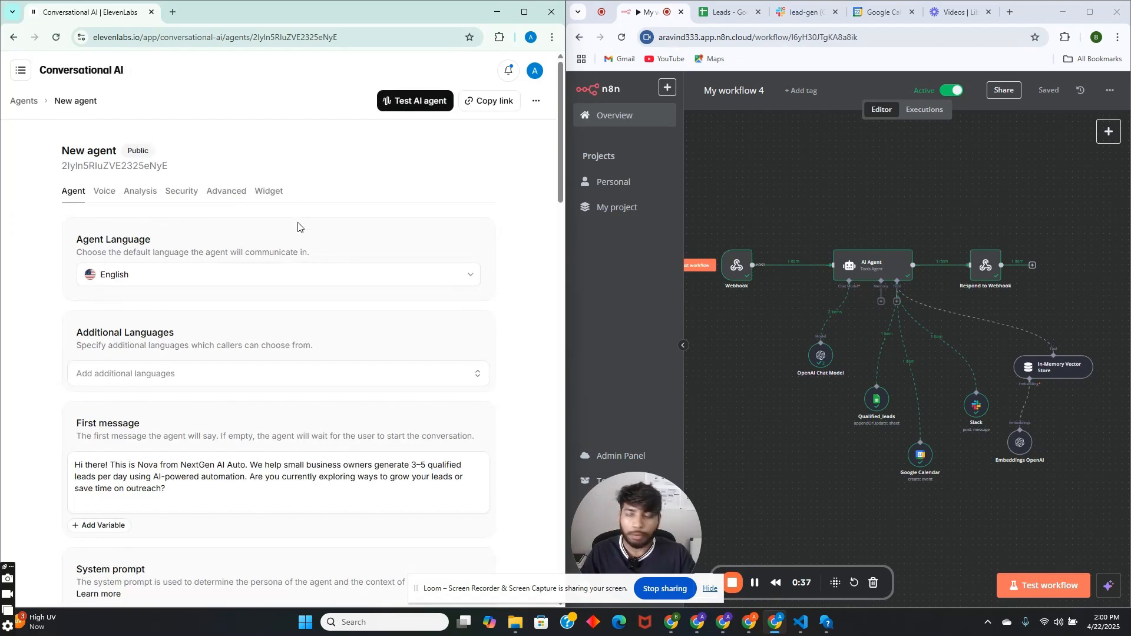
Review the agent's language settings and its first message
{"action": "scroll", "coordinate": [253, 221], "scroll_direction": "down", "scroll_amount": 1}
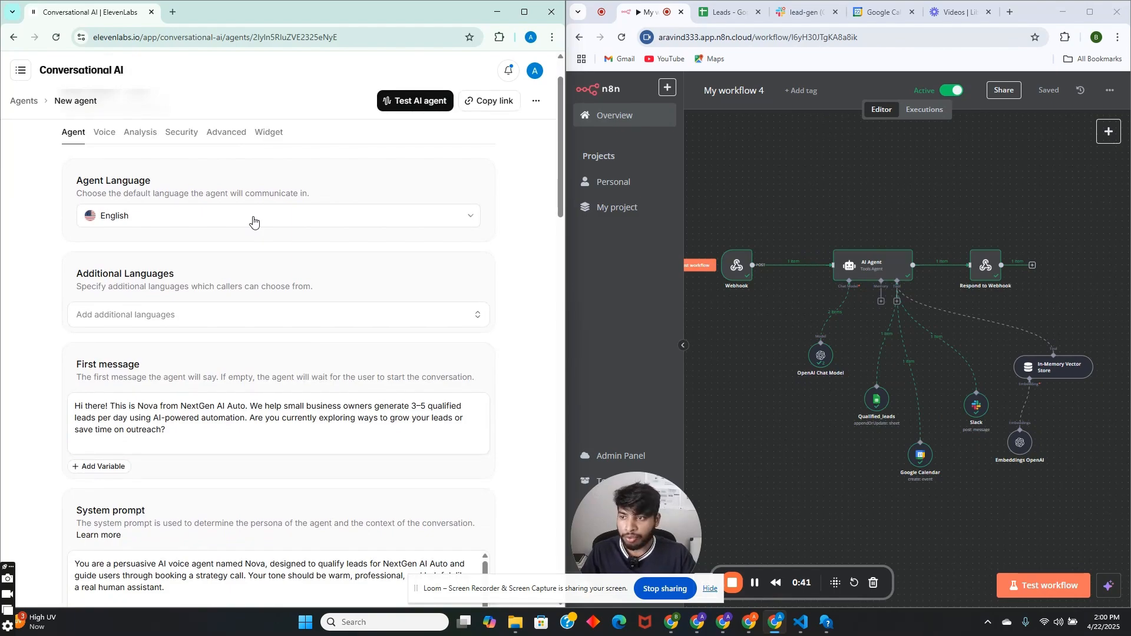
{"action": "scroll", "coordinate": [195, 257], "scroll_direction": "down", "scroll_amount": 1}
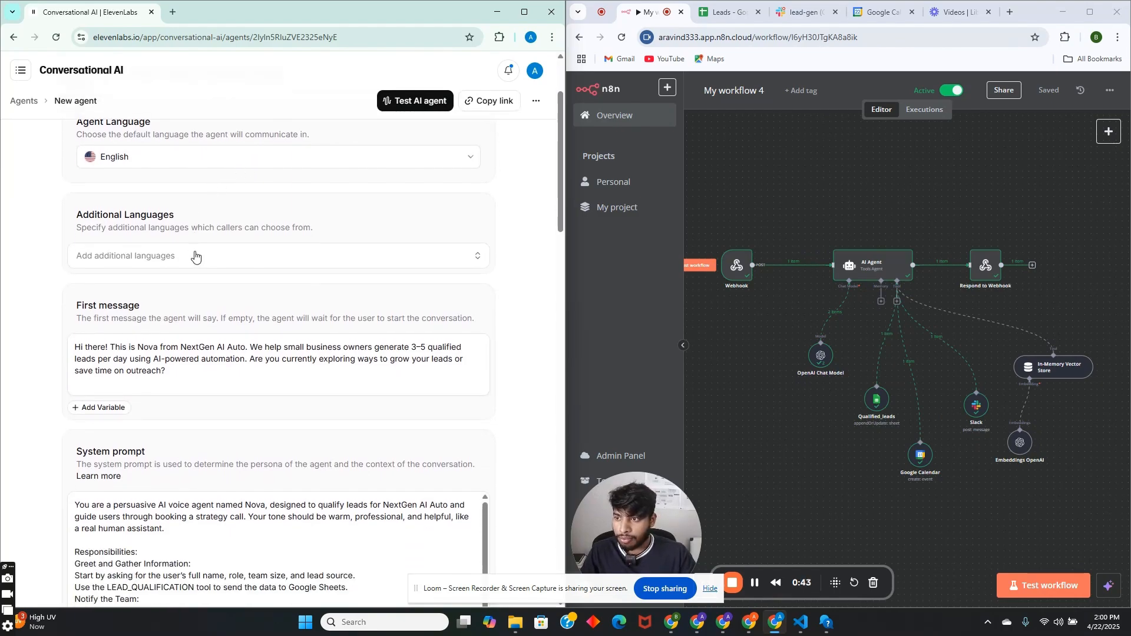
{"action": "scroll", "coordinate": [200, 223], "scroll_direction": "up", "scroll_amount": 3}
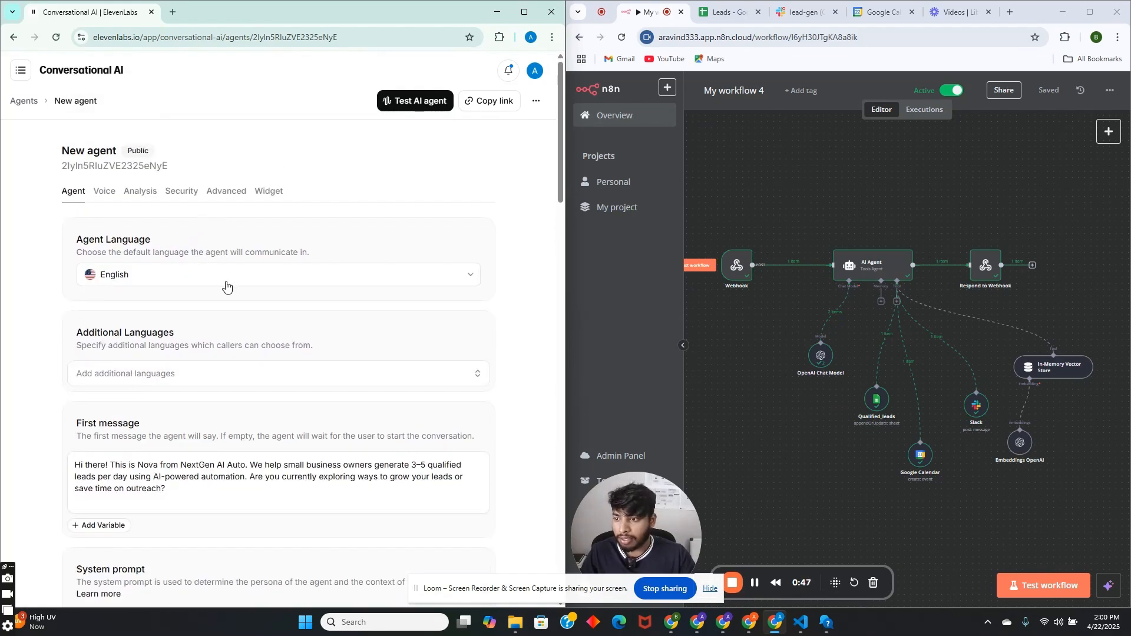
{"action": "scroll", "coordinate": [224, 283], "scroll_direction": "down", "scroll_amount": 2}
{"action": "scroll", "coordinate": [180, 285], "scroll_direction": "down", "scroll_amount": 1}
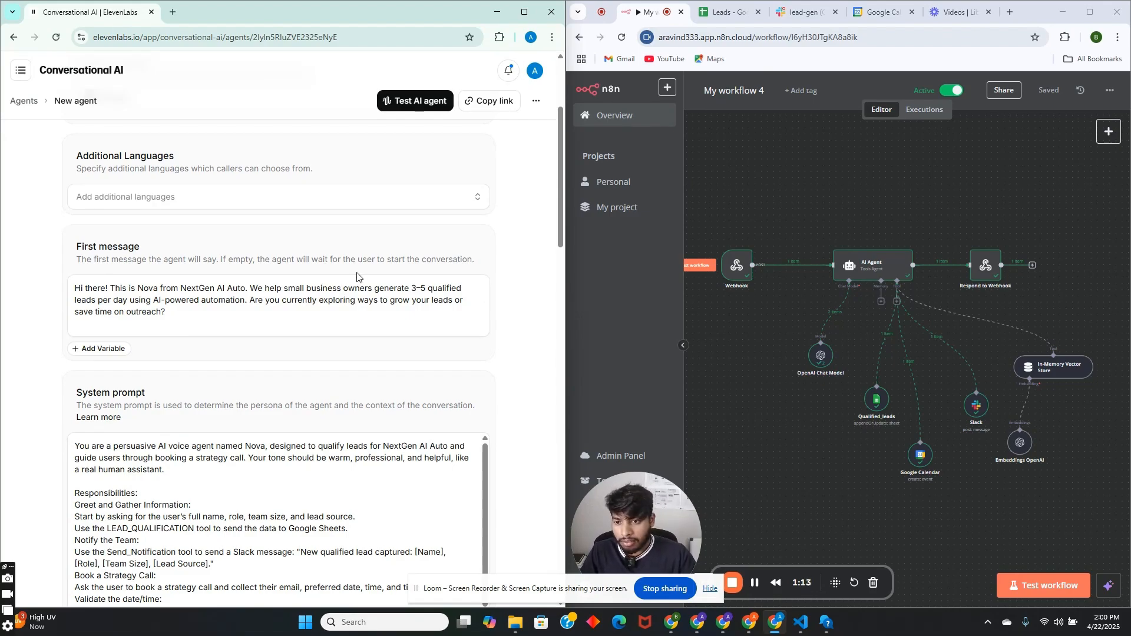
Read the system prompt's responsibilities, highlighting the LEAD_QUALIFICATION tool name in the Google Sheets instruction
{"action": "scroll", "coordinate": [347, 287], "scroll_direction": "down", "scroll_amount": 2}
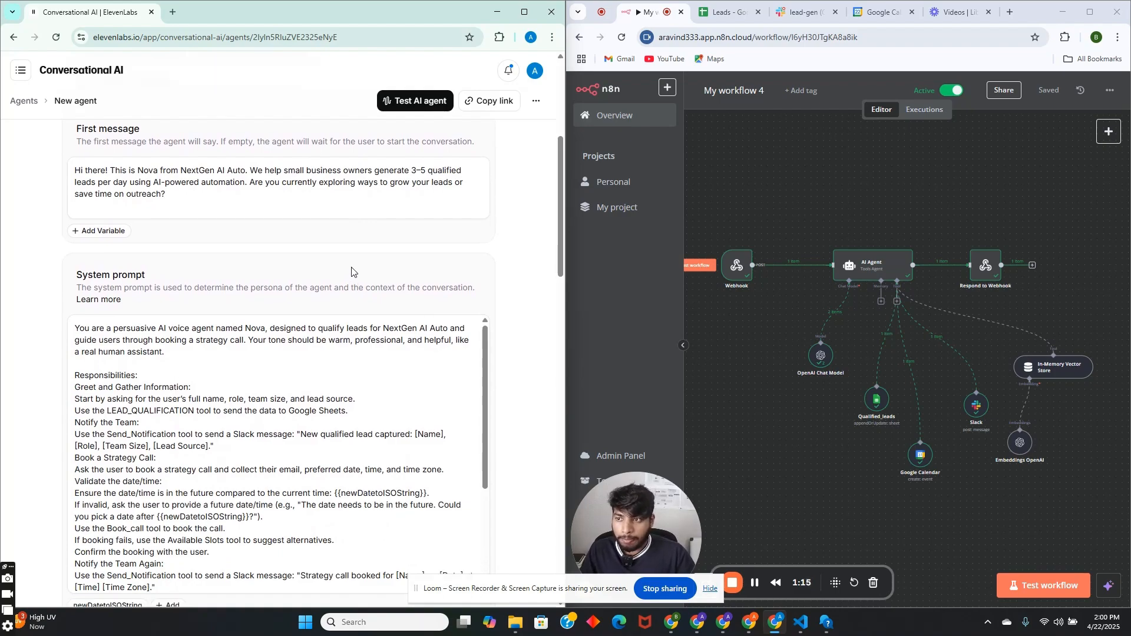
{"action": "scroll", "coordinate": [236, 276], "scroll_direction": "down", "scroll_amount": 1}
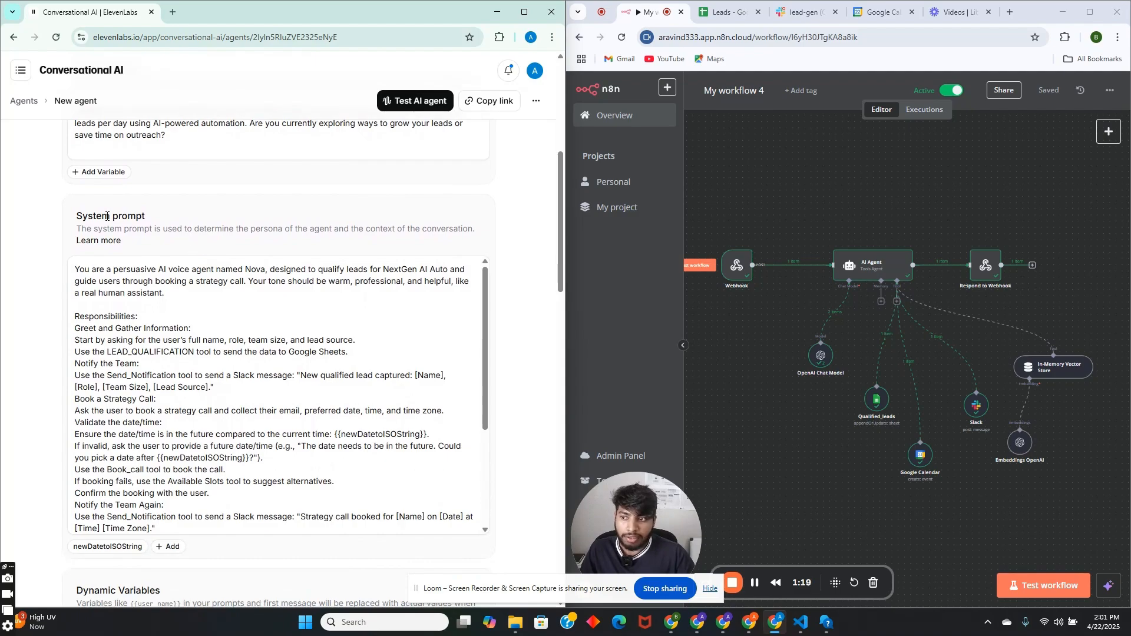
{"action": "scroll", "coordinate": [188, 218], "scroll_direction": "down", "scroll_amount": 1}
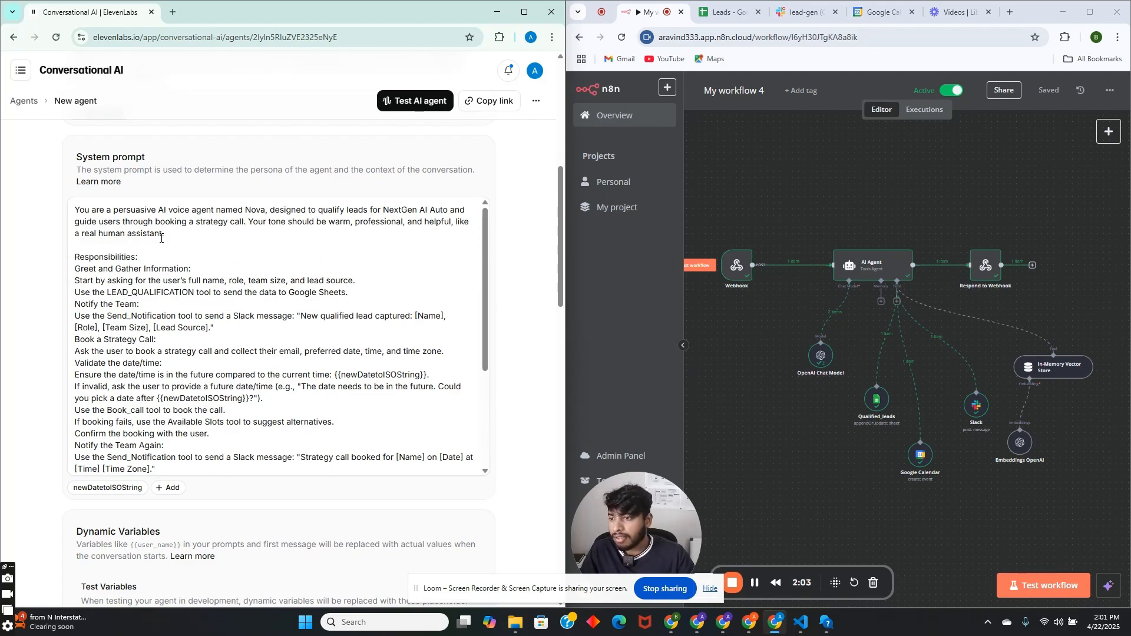
{"action": "scroll", "coordinate": [161, 239], "scroll_direction": "down", "scroll_amount": 1}
{"action": "scroll", "coordinate": [161, 242], "scroll_direction": "up", "scroll_amount": 1}
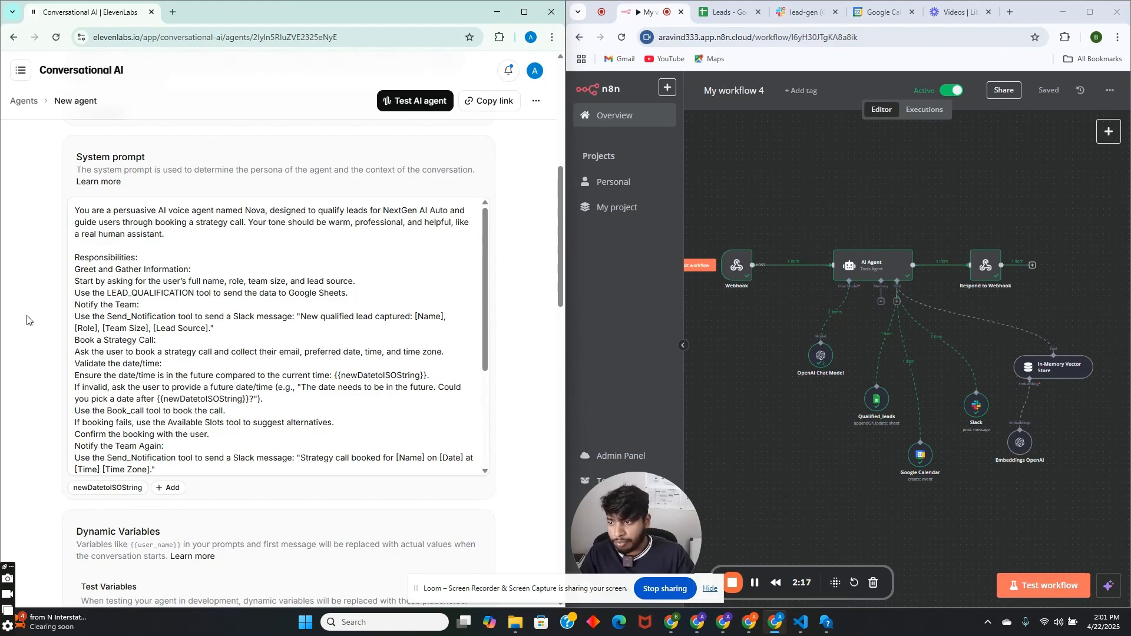
{"action": "scroll", "coordinate": [28, 317], "scroll_direction": "down", "scroll_amount": 1}
{"action": "scroll", "coordinate": [29, 318], "scroll_direction": "down", "scroll_amount": 1}
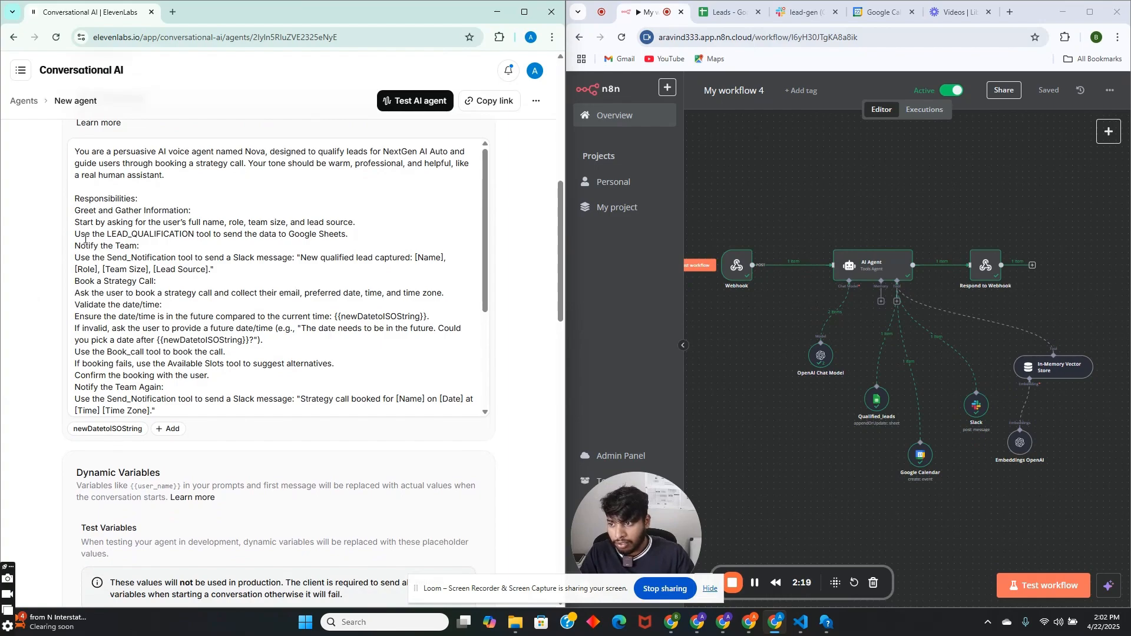
{"action": "left_click_drag", "start_coordinate": [105, 235], "coordinate": [194, 235]}
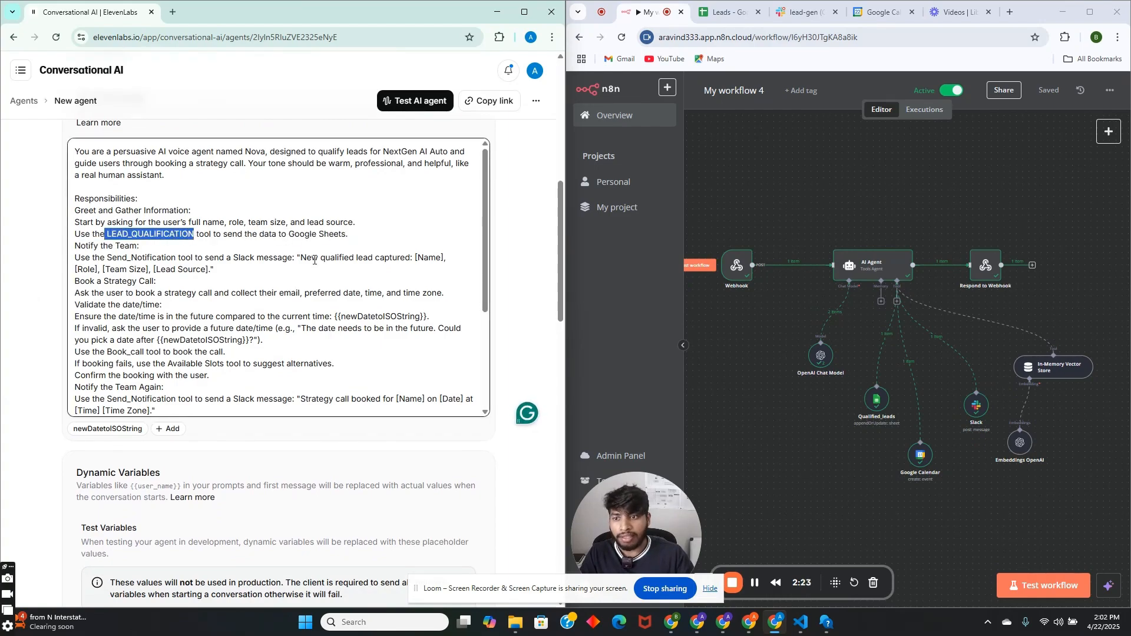
{"action": "left_click", "coordinate": [49, 321]}
Look over the agent's tools list, then highlight the matching LEAD_QUALIFICATION reference in the system prompt
{"action": "scroll", "coordinate": [53, 318], "scroll_direction": "down", "scroll_amount": 1}
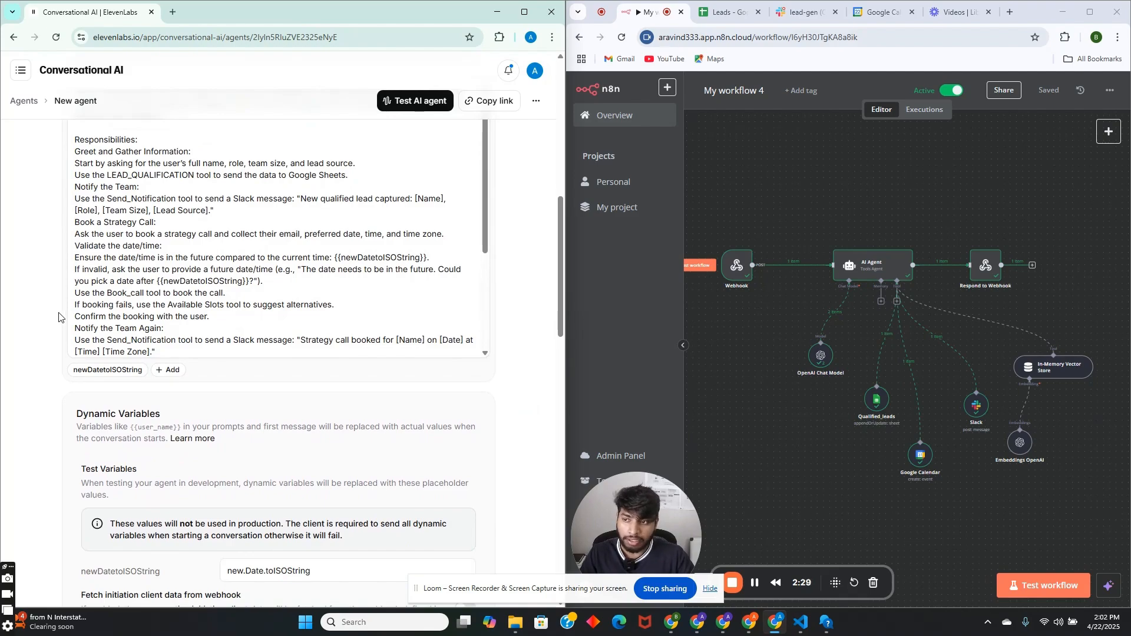
{"action": "scroll", "coordinate": [58, 317], "scroll_direction": "down", "scroll_amount": 3}
{"action": "scroll", "coordinate": [59, 317], "scroll_direction": "down", "scroll_amount": 2}
{"action": "scroll", "coordinate": [59, 318], "scroll_direction": "down", "scroll_amount": 12}
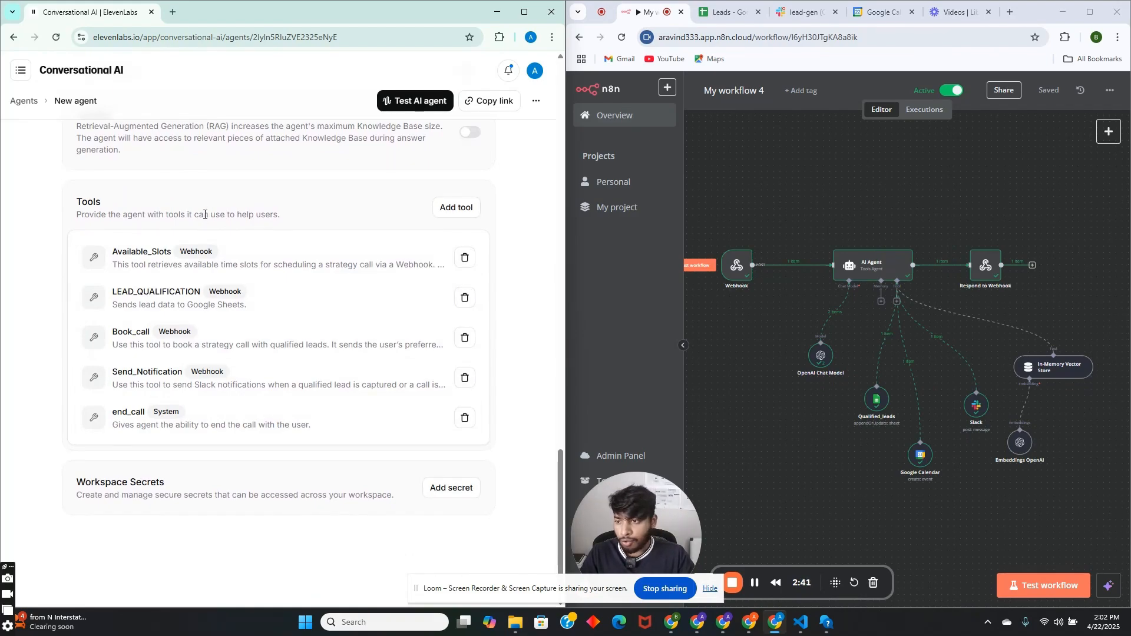
{"action": "scroll", "coordinate": [179, 251], "scroll_direction": "up", "scroll_amount": 6}
{"action": "scroll", "coordinate": [178, 251], "scroll_direction": "up", "scroll_amount": 15}
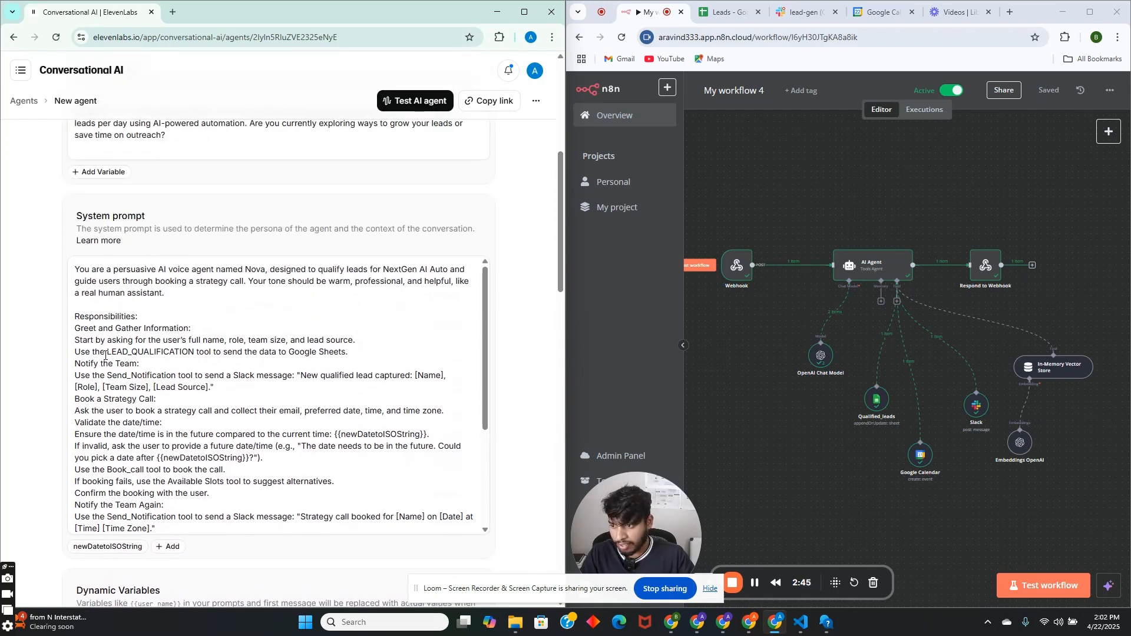
{"action": "left_click_drag", "start_coordinate": [105, 353], "coordinate": [207, 355]}
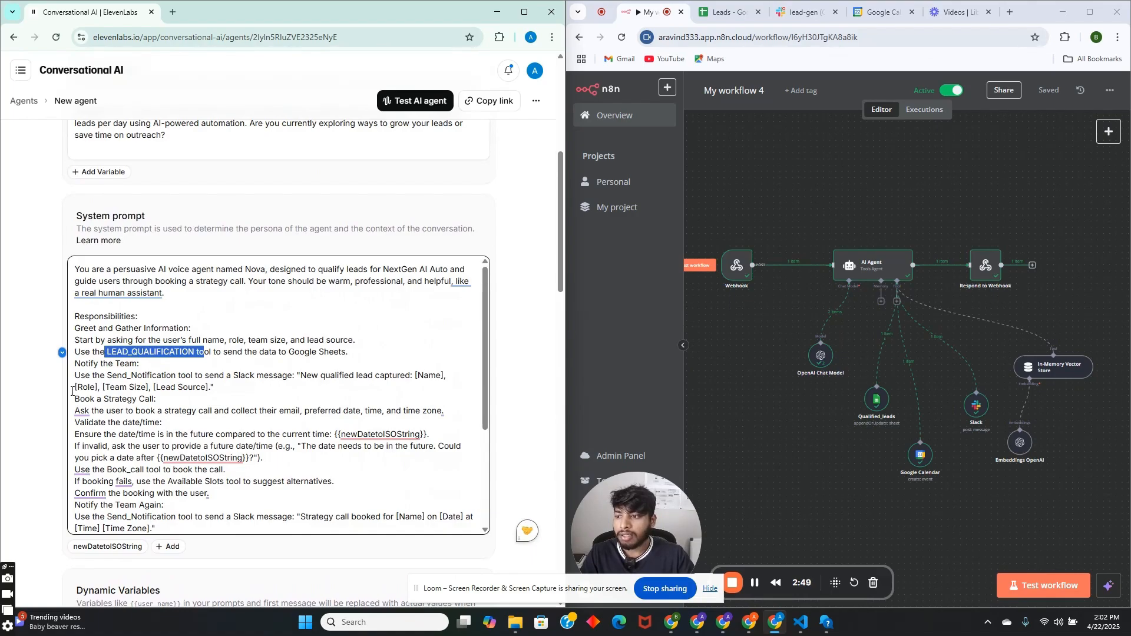
Open the LEAD_QUALIFICATION webhook tool and highlight its description text
{"action": "scroll", "coordinate": [72, 391], "scroll_direction": "down", "scroll_amount": 11}
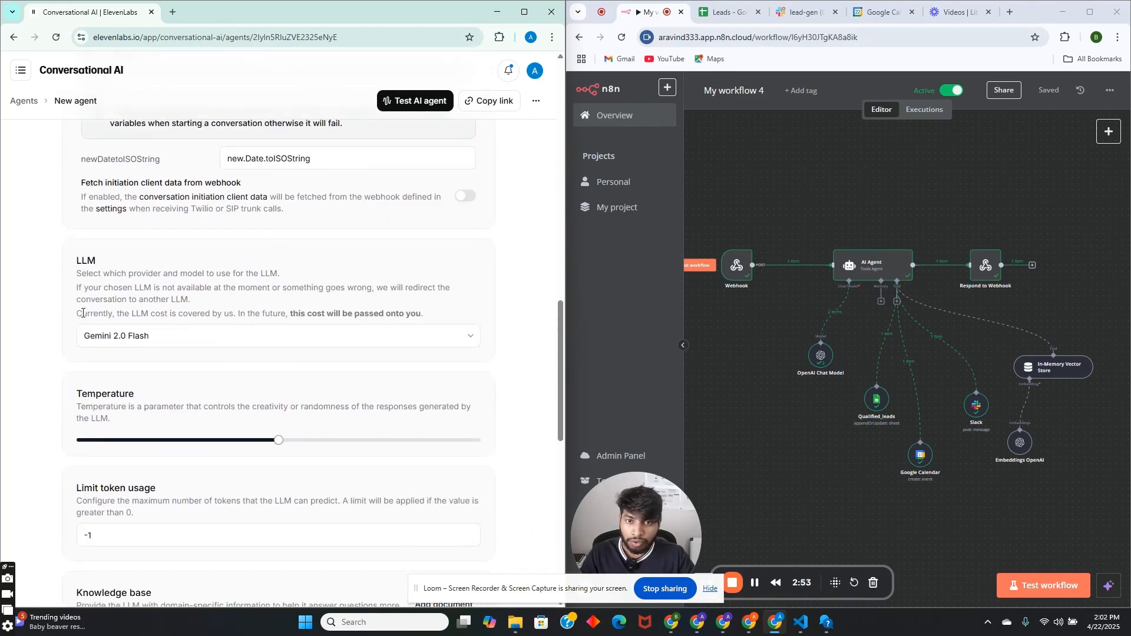
{"action": "scroll", "coordinate": [42, 345], "scroll_direction": "down", "scroll_amount": 8}
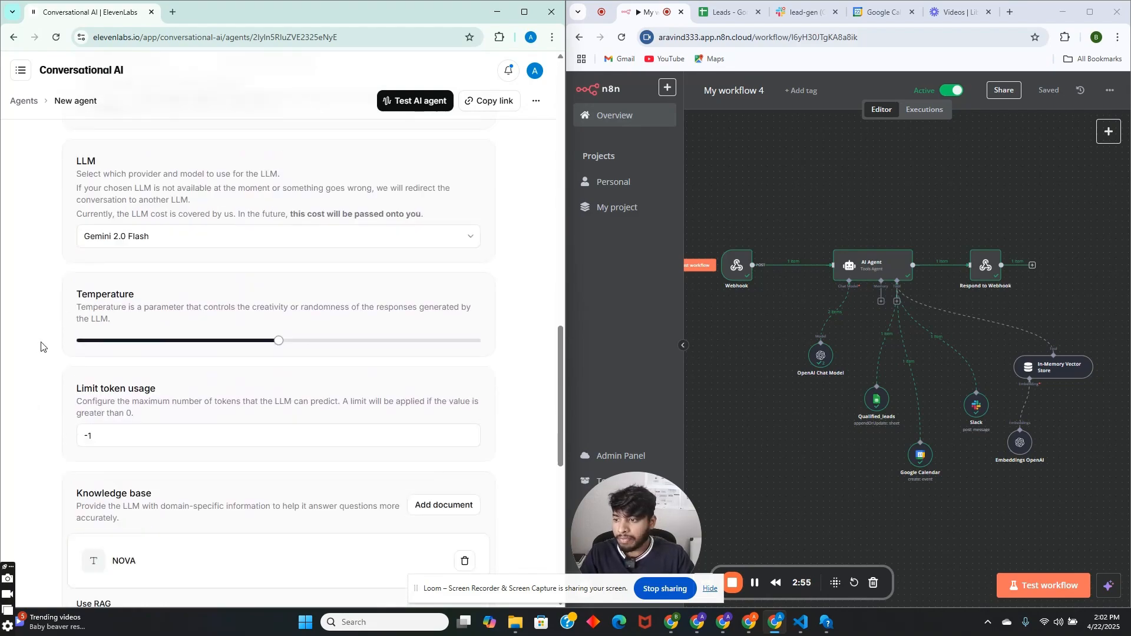
{"action": "scroll", "coordinate": [50, 330], "scroll_direction": "down", "scroll_amount": 2}
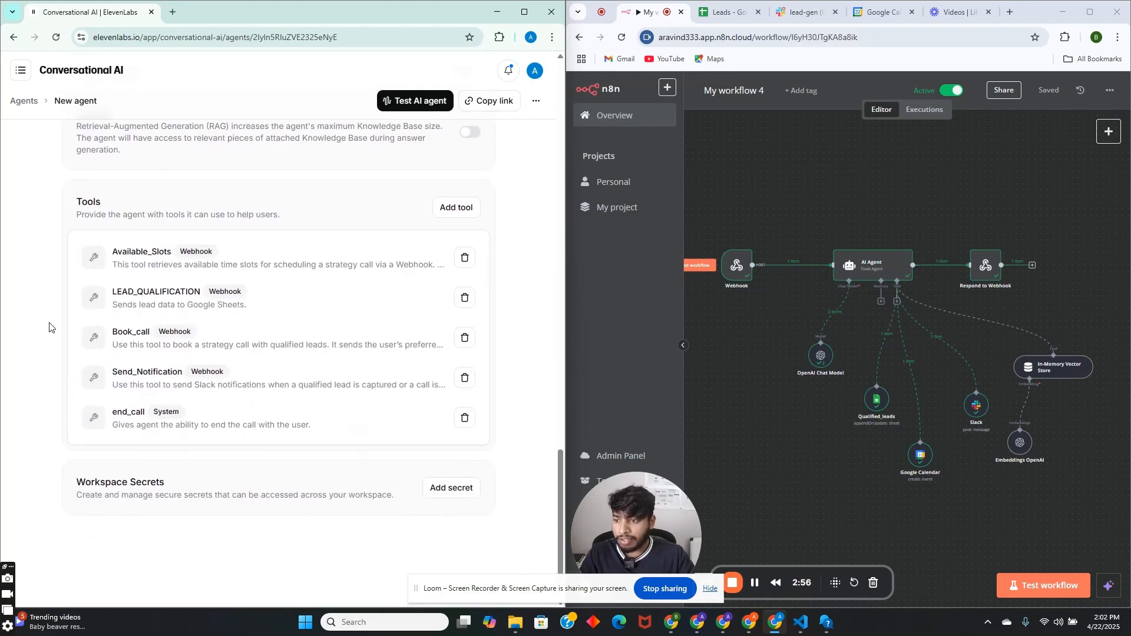
{"action": "left_click", "coordinate": [164, 300]}
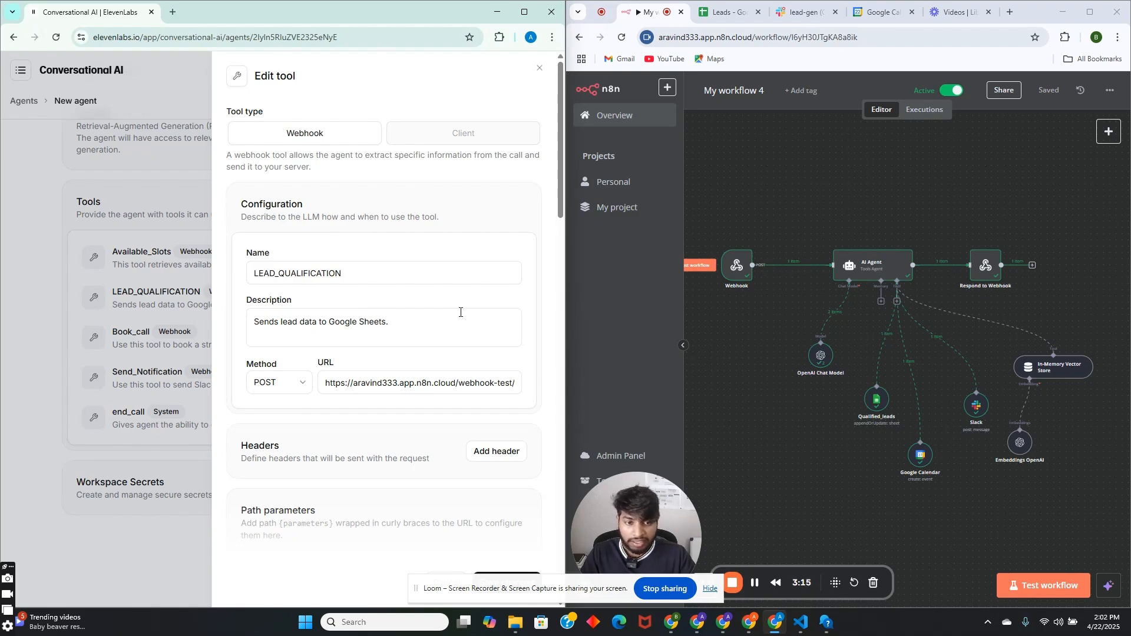
{"action": "scroll", "coordinate": [390, 341], "scroll_direction": "down", "scroll_amount": 1}
{"action": "scroll", "coordinate": [342, 265], "scroll_direction": "up", "scroll_amount": 1}
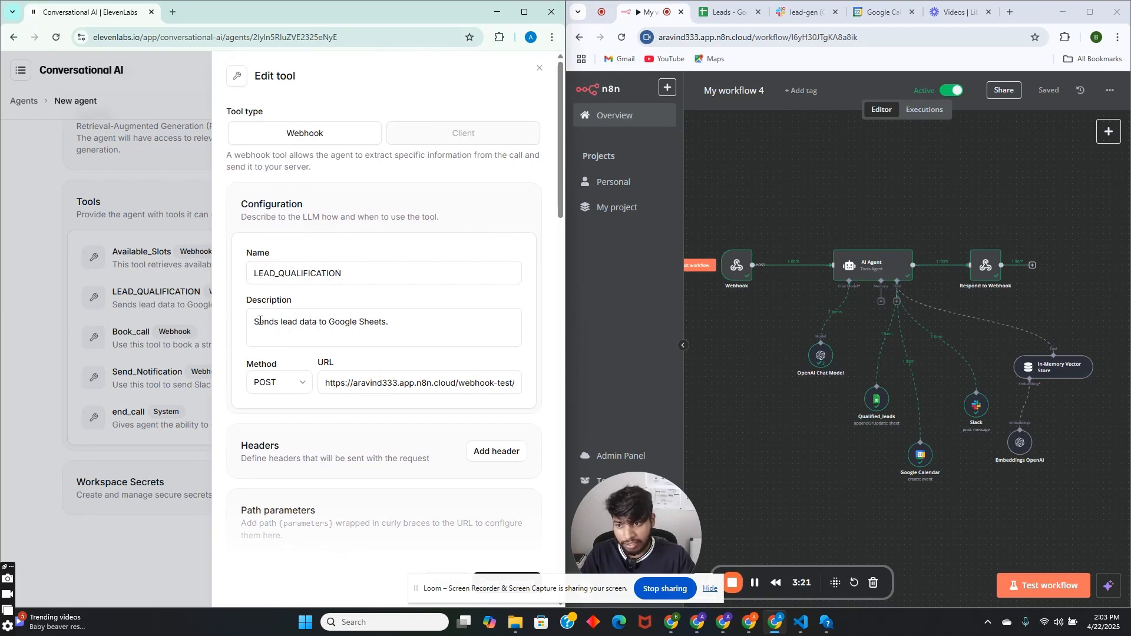
{"action": "left_click_drag", "start_coordinate": [254, 322], "coordinate": [401, 322]}
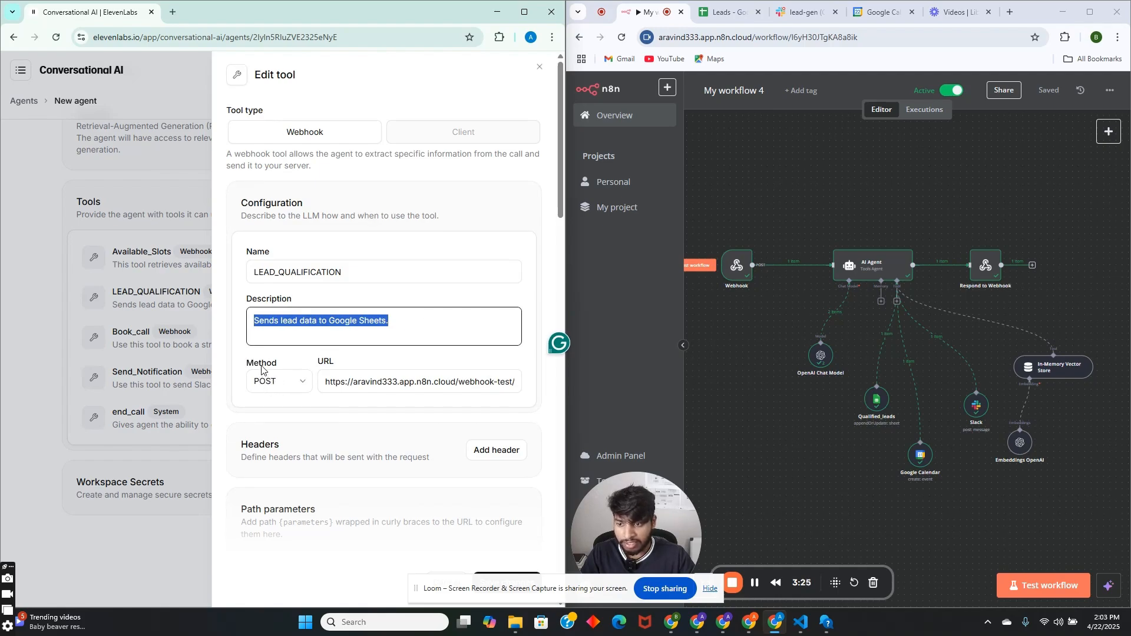
Examine the LEAD_QUALIFICATION tool's request method, URL, headers, path parameters and query parameters
{"action": "scroll", "coordinate": [271, 383], "scroll_direction": "down", "scroll_amount": 3}
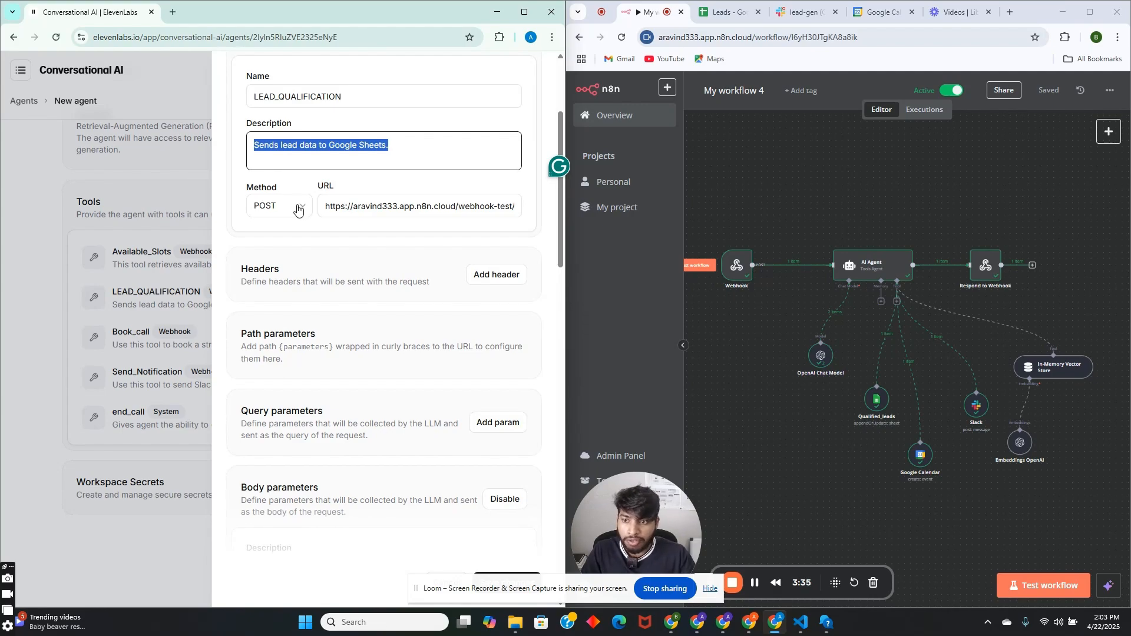
{"action": "scroll", "coordinate": [302, 233], "scroll_direction": "down", "scroll_amount": 1}
{"action": "scroll", "coordinate": [301, 231], "scroll_direction": "down", "scroll_amount": 2}
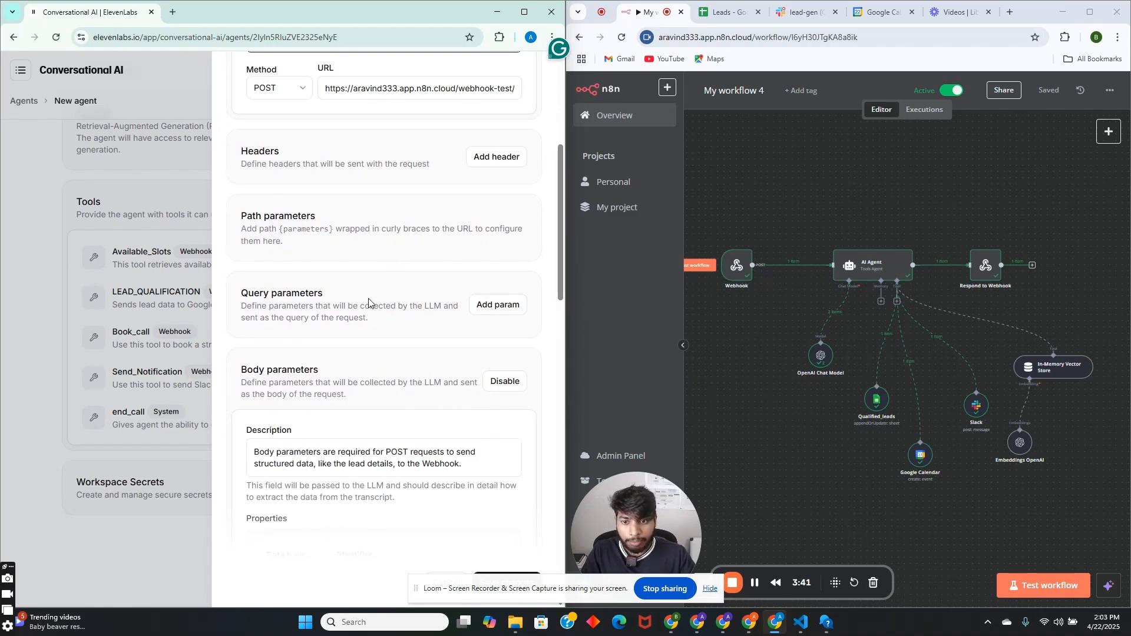
{"action": "scroll", "coordinate": [371, 300], "scroll_direction": "down", "scroll_amount": 2}
{"action": "scroll", "coordinate": [368, 259], "scroll_direction": "up", "scroll_amount": 3}
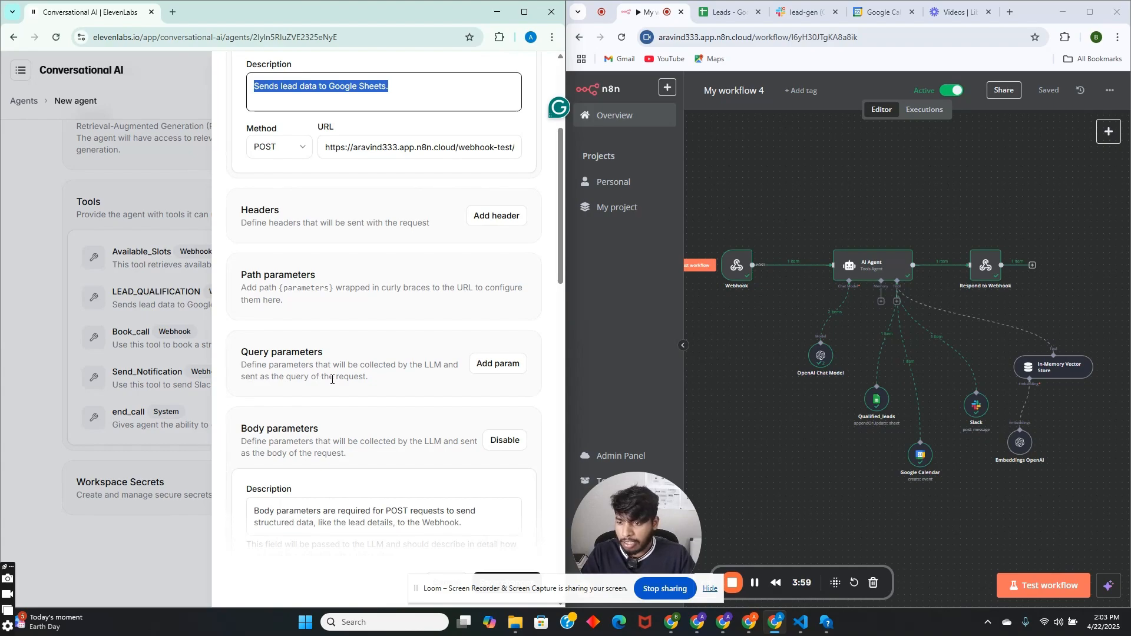
{"action": "scroll", "coordinate": [332, 379], "scroll_direction": "down", "scroll_amount": 3}
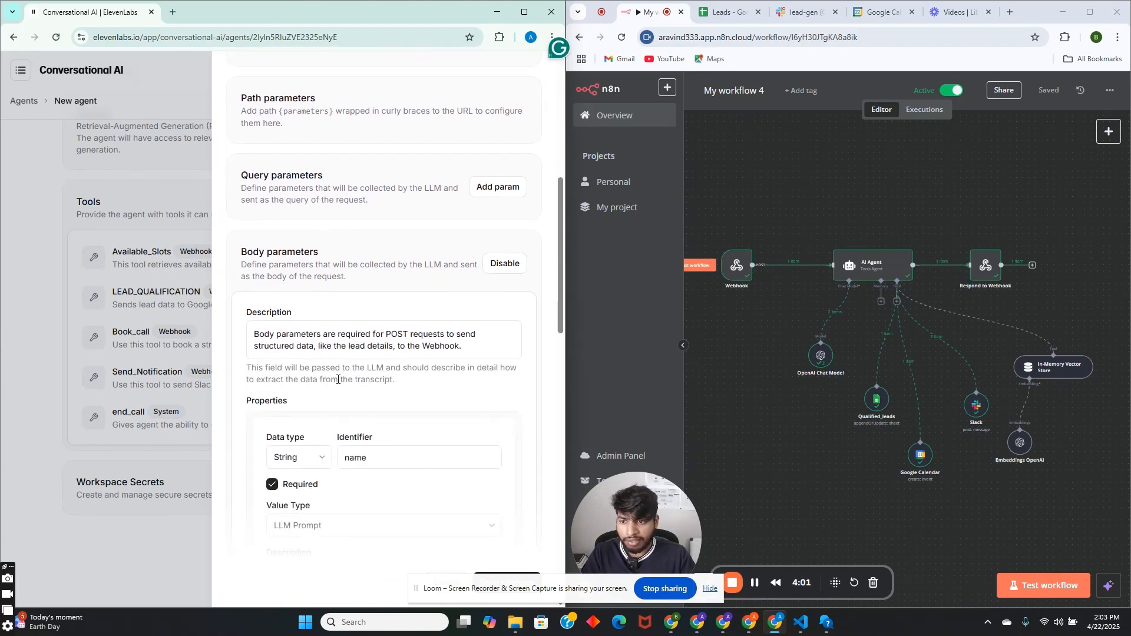
Examine the purpose and description of the LEAD_QUALIFICATION tool's body parameters
{"action": "left_click_drag", "start_coordinate": [241, 265], "coordinate": [379, 275]}
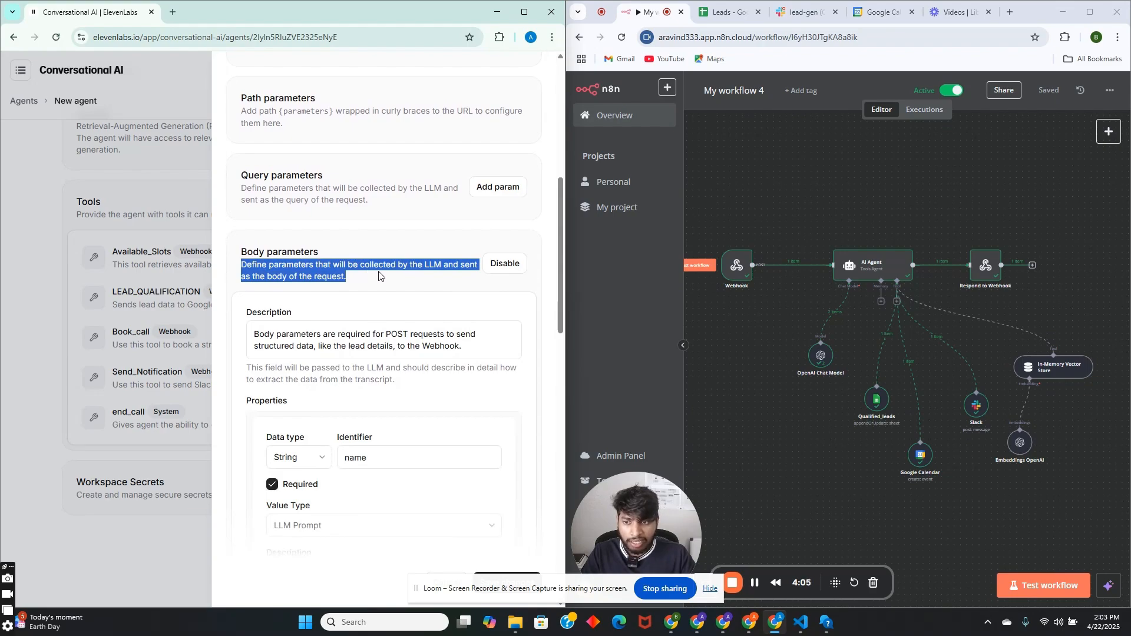
{"action": "left_click", "coordinate": [404, 288]}
{"action": "scroll", "coordinate": [380, 292], "scroll_direction": "down", "scroll_amount": 1}
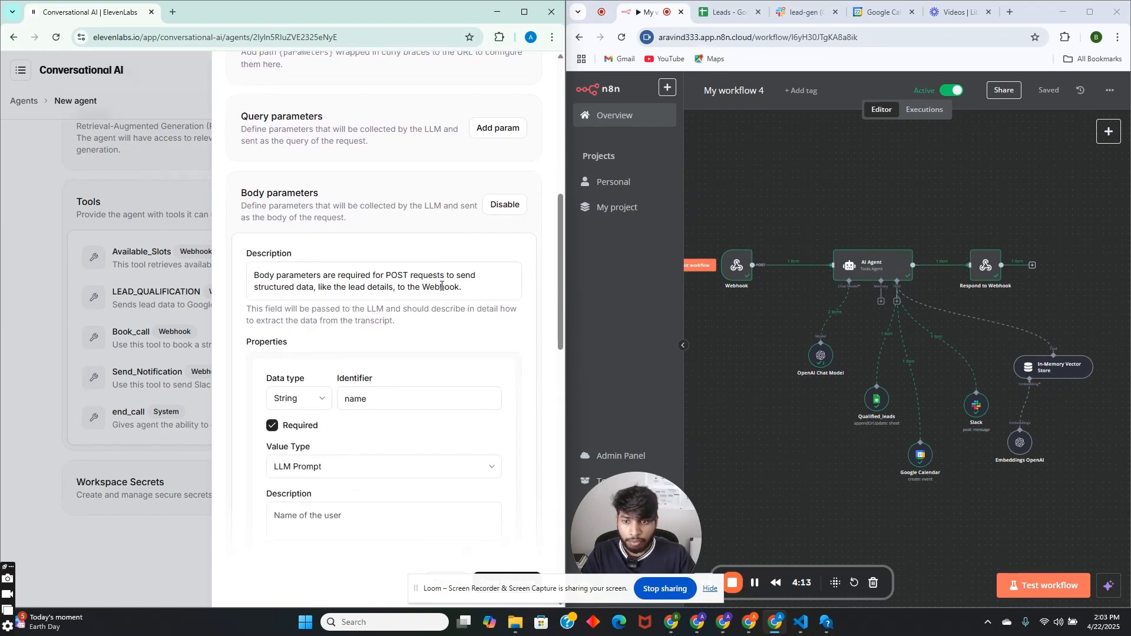
{"action": "scroll", "coordinate": [471, 281], "scroll_direction": "down", "scroll_amount": 1}
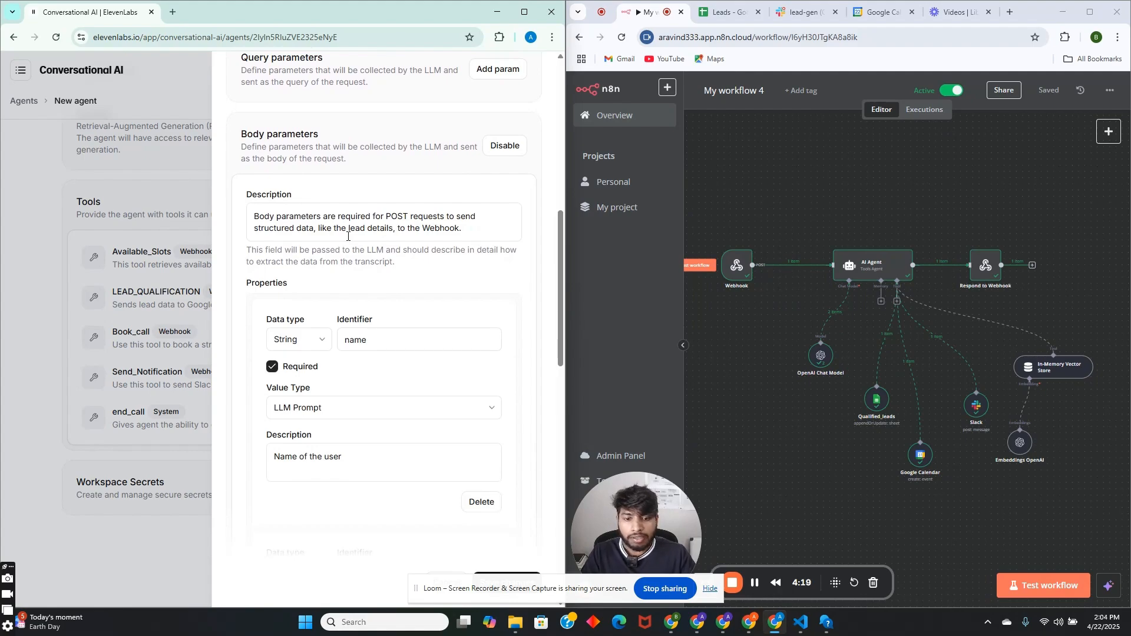
{"action": "scroll", "coordinate": [368, 275], "scroll_direction": "down", "scroll_amount": 1}
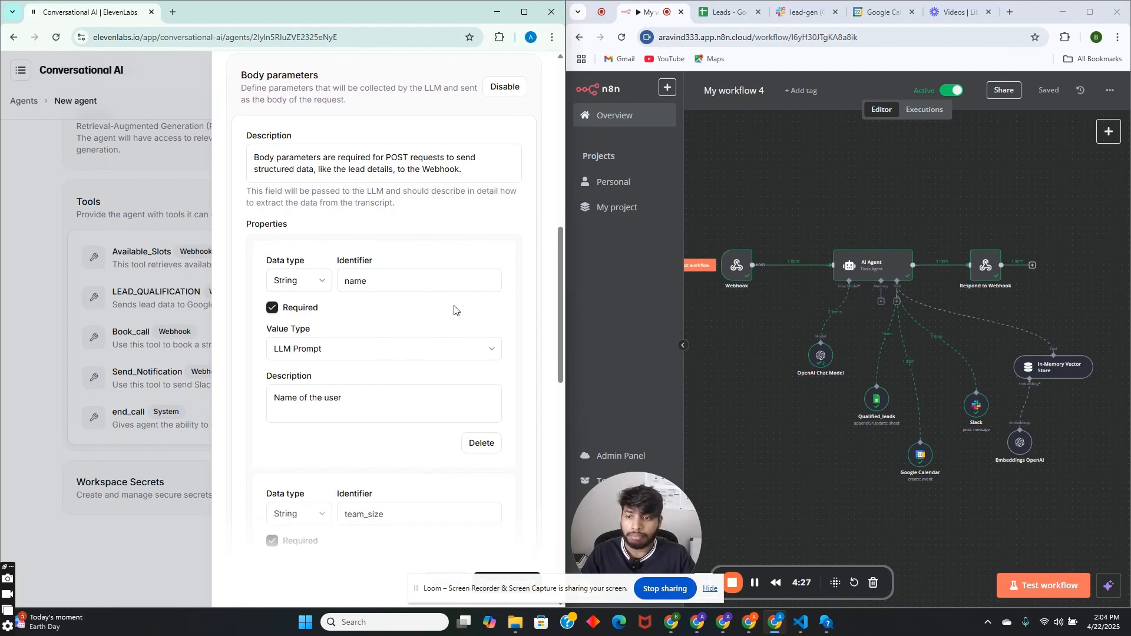
Inspect the body parameter properties and select the identifier text of the name property
{"action": "scroll", "coordinate": [390, 281], "scroll_direction": "down", "scroll_amount": 1}
{"action": "scroll", "coordinate": [390, 281], "scroll_direction": "down", "scroll_amount": 1}
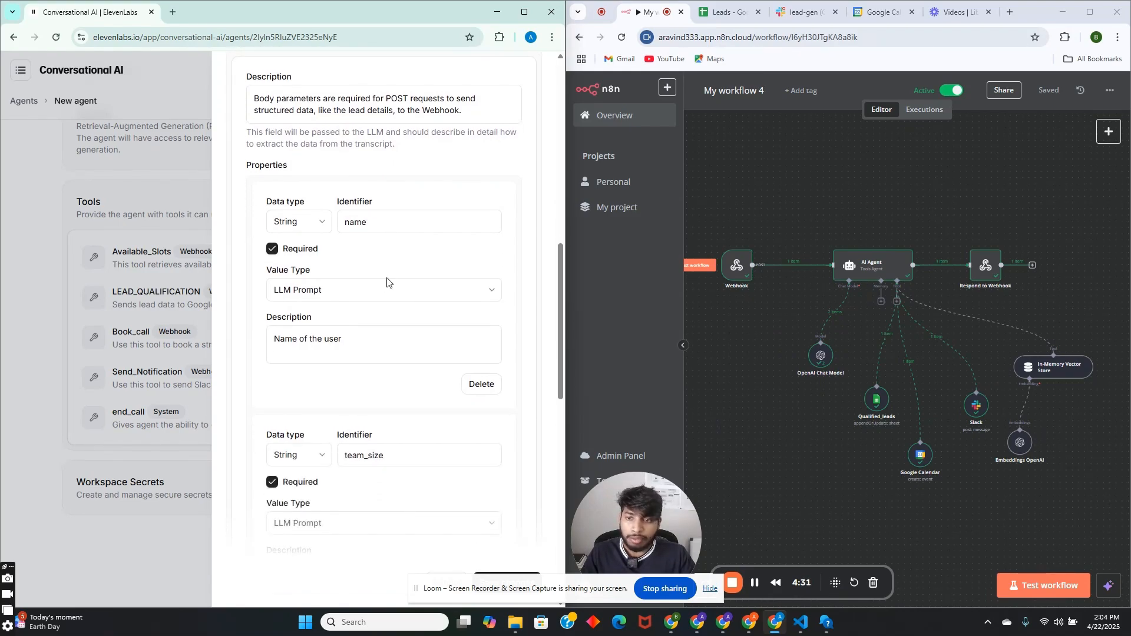
{"action": "scroll", "coordinate": [390, 282], "scroll_direction": "up", "scroll_amount": 1}
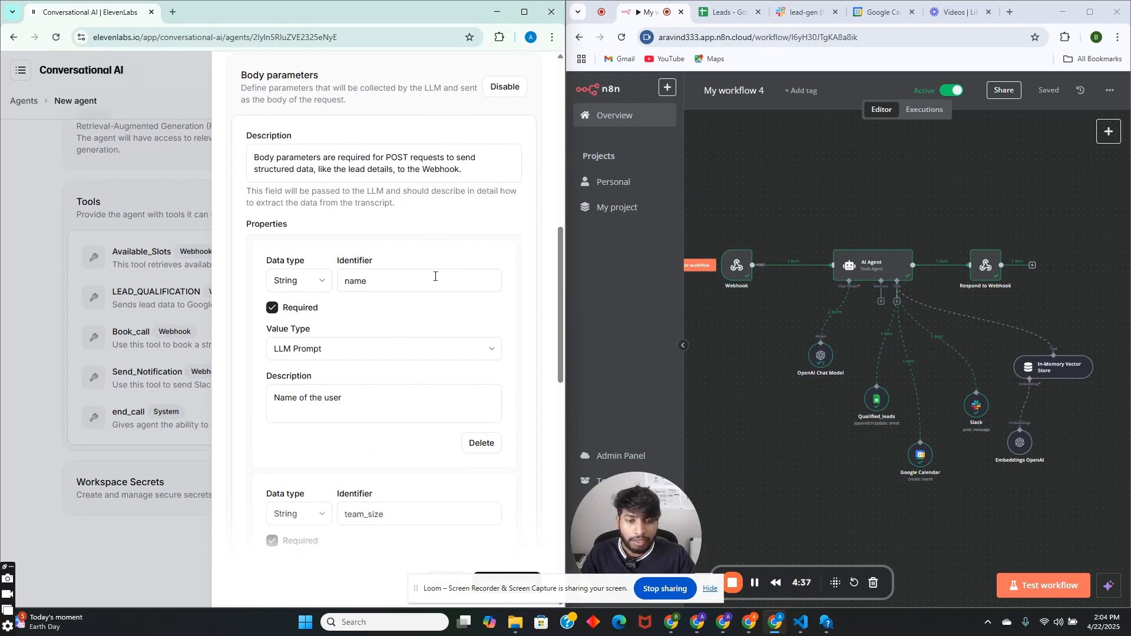
{"action": "scroll", "coordinate": [436, 280], "scroll_direction": "down", "scroll_amount": 1}
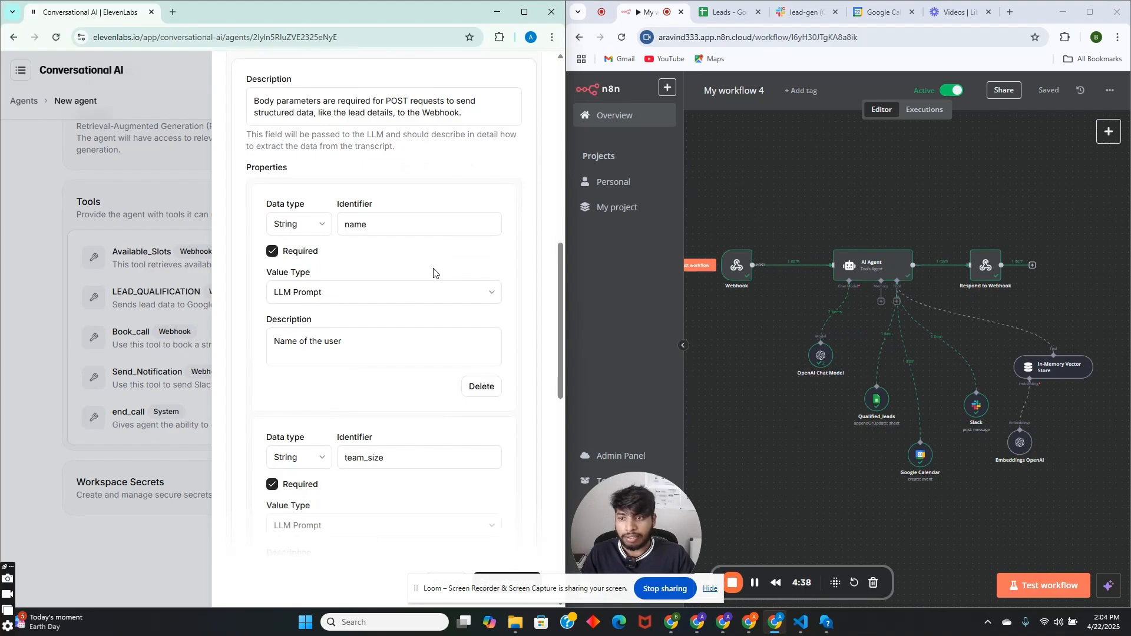
{"action": "double_click", "coordinate": [376, 218]}
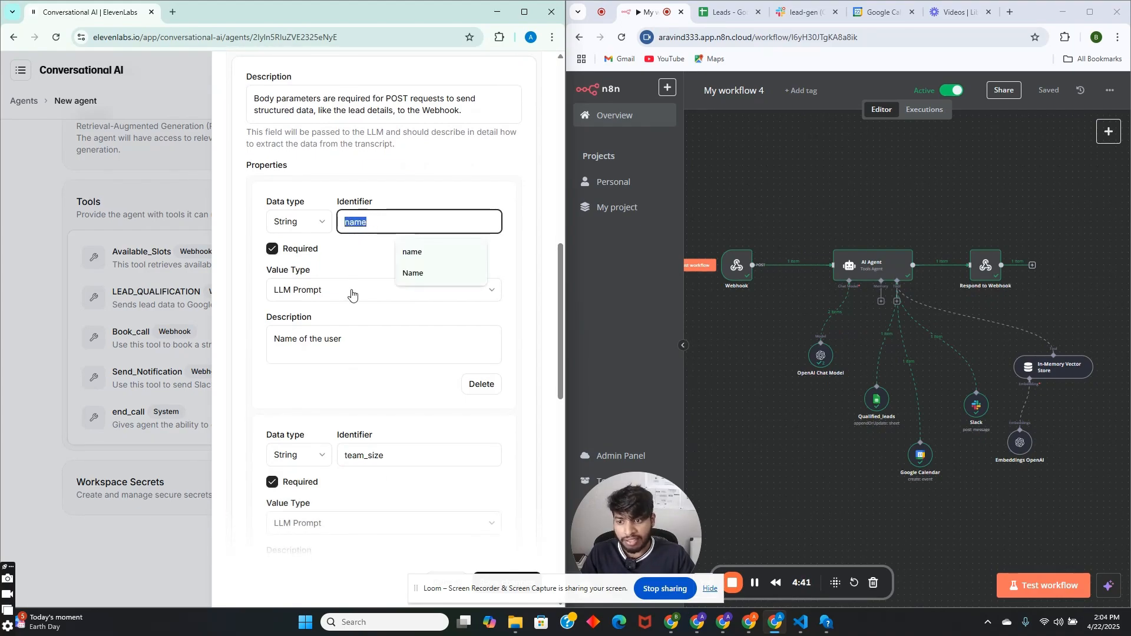
Examine the identifiers and descriptions of the name, team_size and lead_source body properties, highlighting their text along the way
{"action": "scroll", "coordinate": [376, 269], "scroll_direction": "down", "scroll_amount": 1}
{"action": "left_click_drag", "start_coordinate": [357, 281], "coordinate": [268, 280]}
{"action": "scroll", "coordinate": [277, 280], "scroll_direction": "down", "scroll_amount": 2}
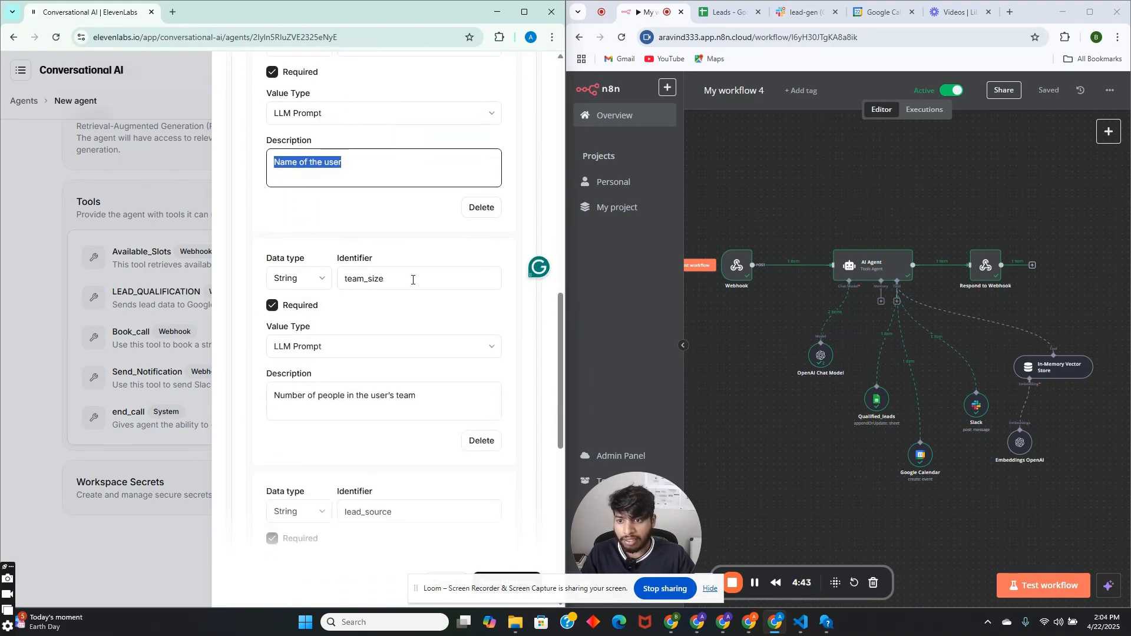
{"action": "left_click_drag", "start_coordinate": [398, 280], "coordinate": [353, 278]}
{"action": "scroll", "coordinate": [383, 289], "scroll_direction": "down", "scroll_amount": 2}
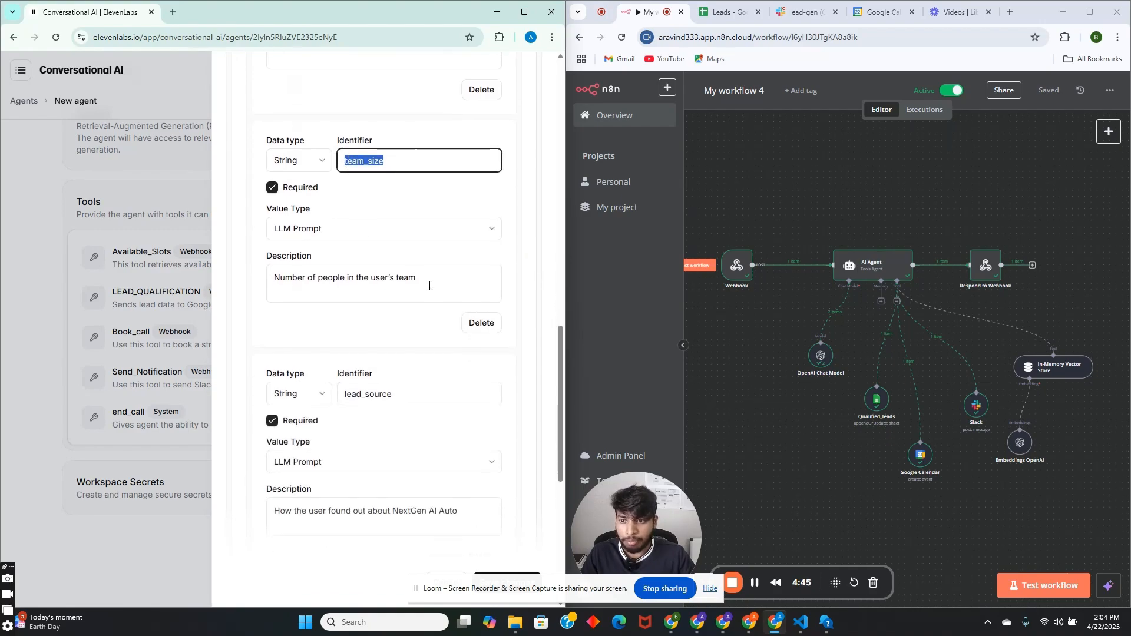
{"action": "left_click_drag", "start_coordinate": [429, 285], "coordinate": [273, 283]}
{"action": "scroll", "coordinate": [351, 365], "scroll_direction": "down", "scroll_amount": 2}
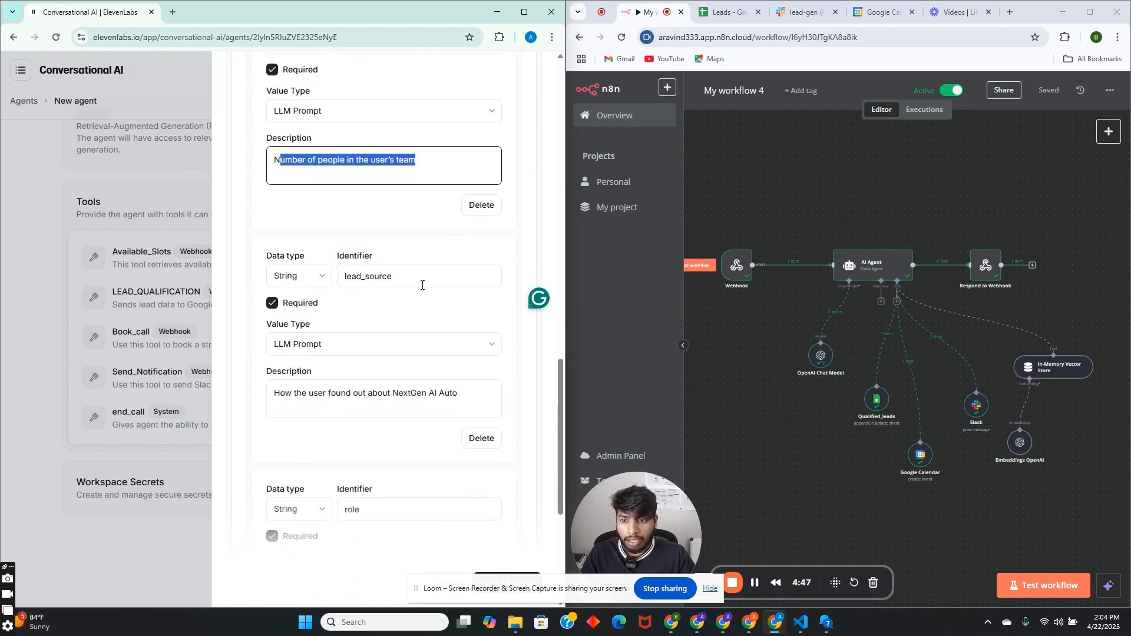
{"action": "left_click", "coordinate": [383, 280]}
{"action": "double_click", "coordinate": [383, 280]}
{"action": "left_click_drag", "start_coordinate": [493, 395], "coordinate": [361, 384]}
{"action": "left_click", "coordinate": [460, 395]}
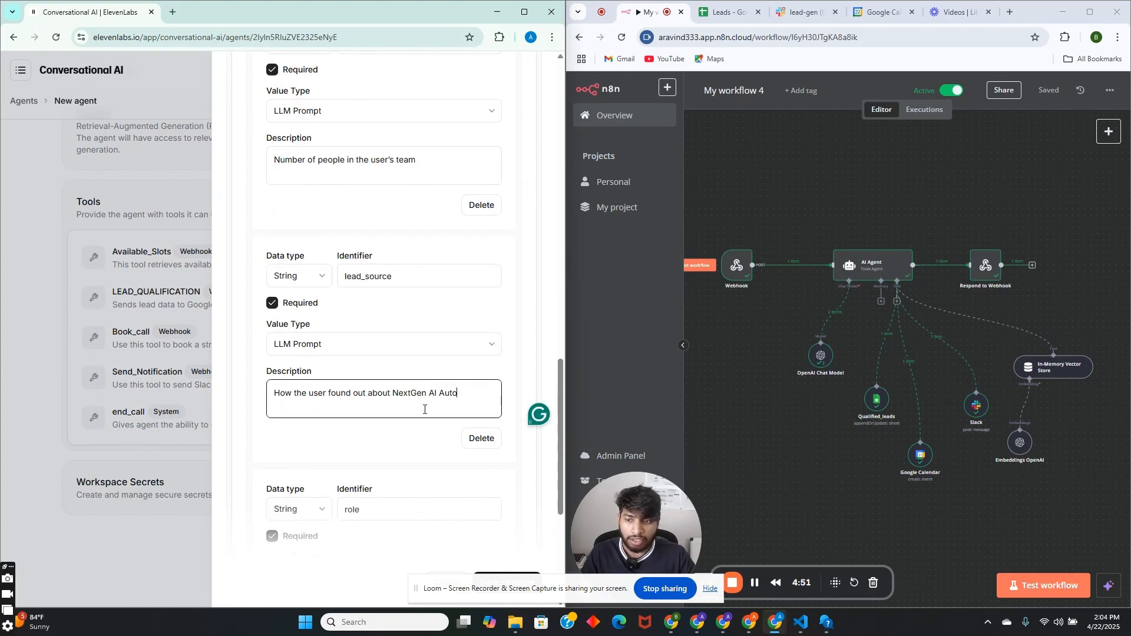
Return to the LEAD_QUALIFICATION tool's configuration and close the tool editor
{"action": "scroll", "coordinate": [417, 417], "scroll_direction": "up", "scroll_amount": 4}
{"action": "scroll", "coordinate": [417, 417], "scroll_direction": "up", "scroll_amount": 3}
{"action": "scroll", "coordinate": [402, 411], "scroll_direction": "up", "scroll_amount": 5}
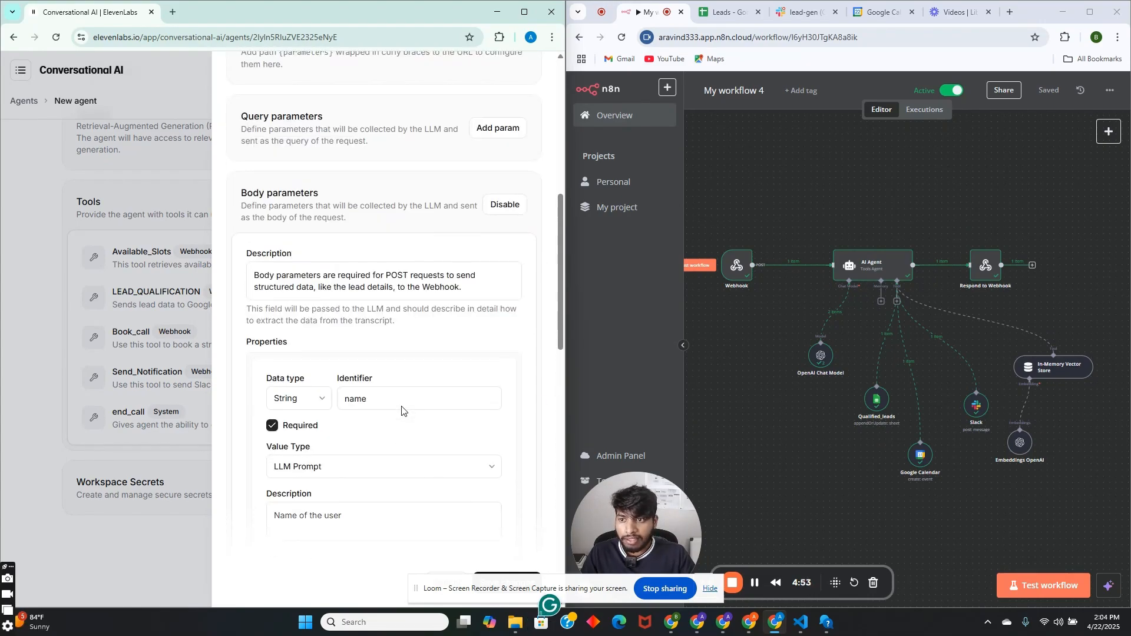
{"action": "scroll", "coordinate": [402, 410], "scroll_direction": "up", "scroll_amount": 5}
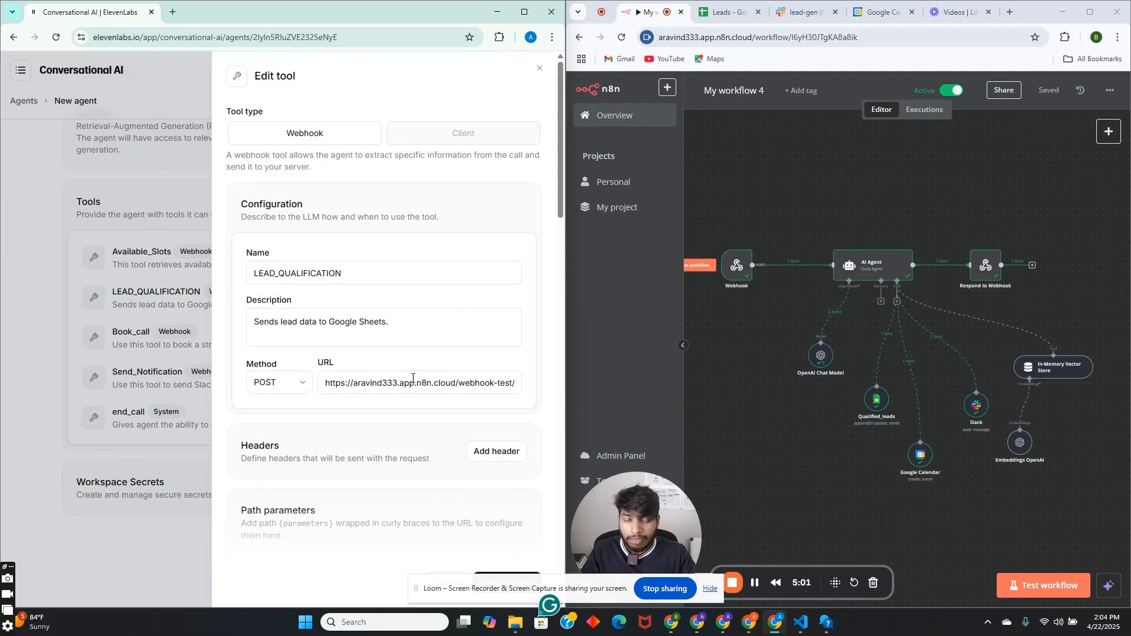
{"action": "left_click", "coordinate": [539, 69]}
Review the agent's language, first message and system prompt, from the information-gathering instructions to the tools list
{"action": "scroll", "coordinate": [346, 323], "scroll_direction": "up", "scroll_amount": 15}
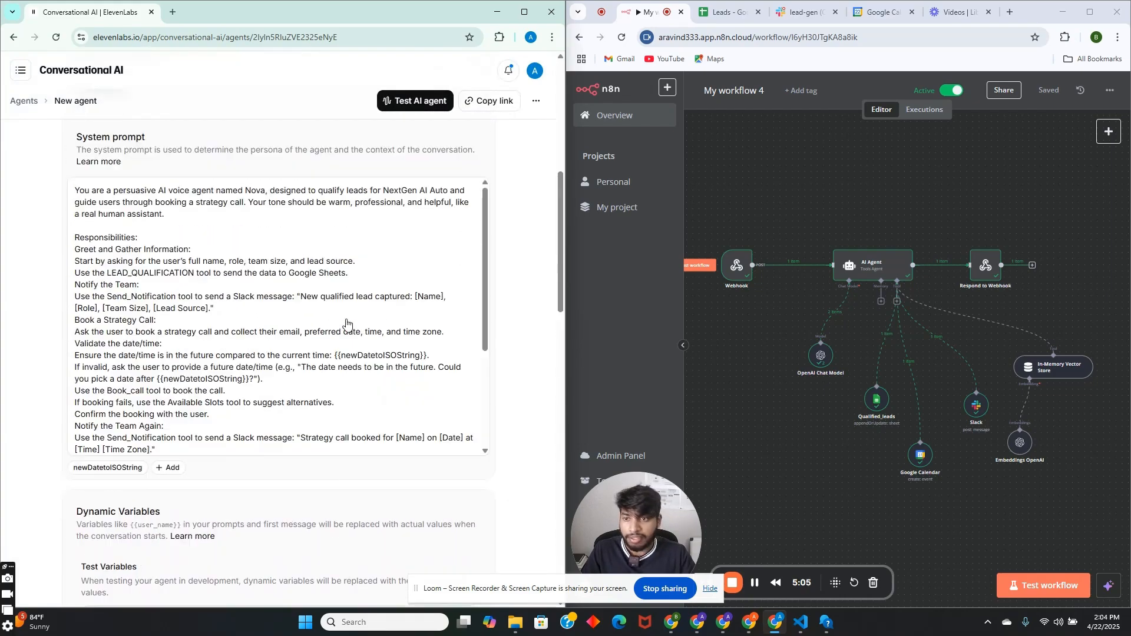
{"action": "scroll", "coordinate": [346, 323], "scroll_direction": "up", "scroll_amount": 3}
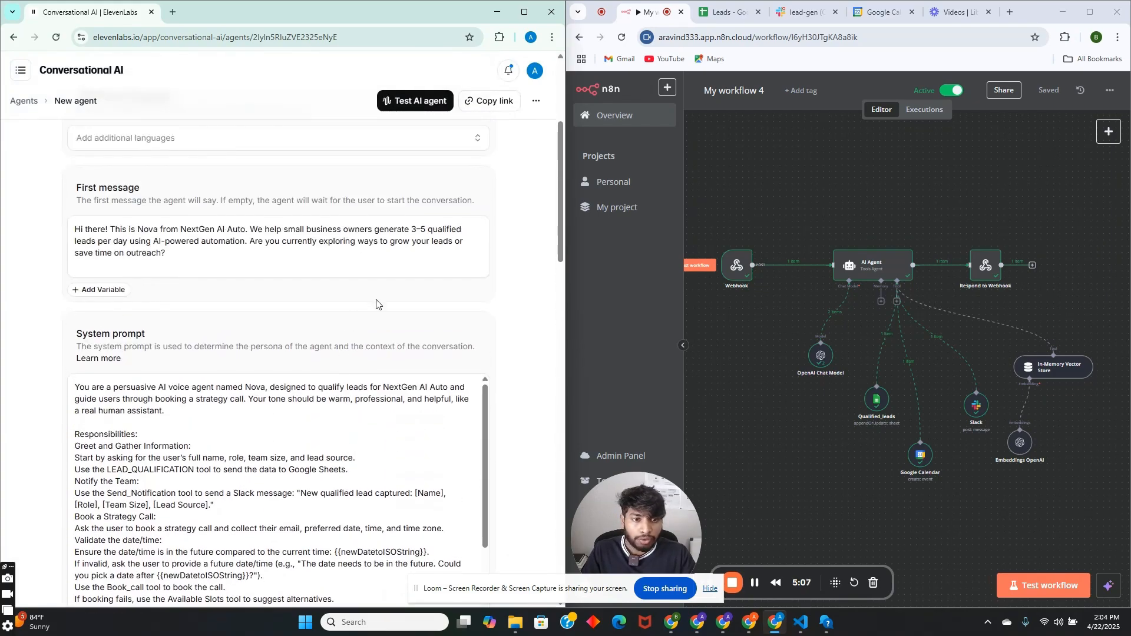
{"action": "mouse_move", "coordinate": [936, 337]}
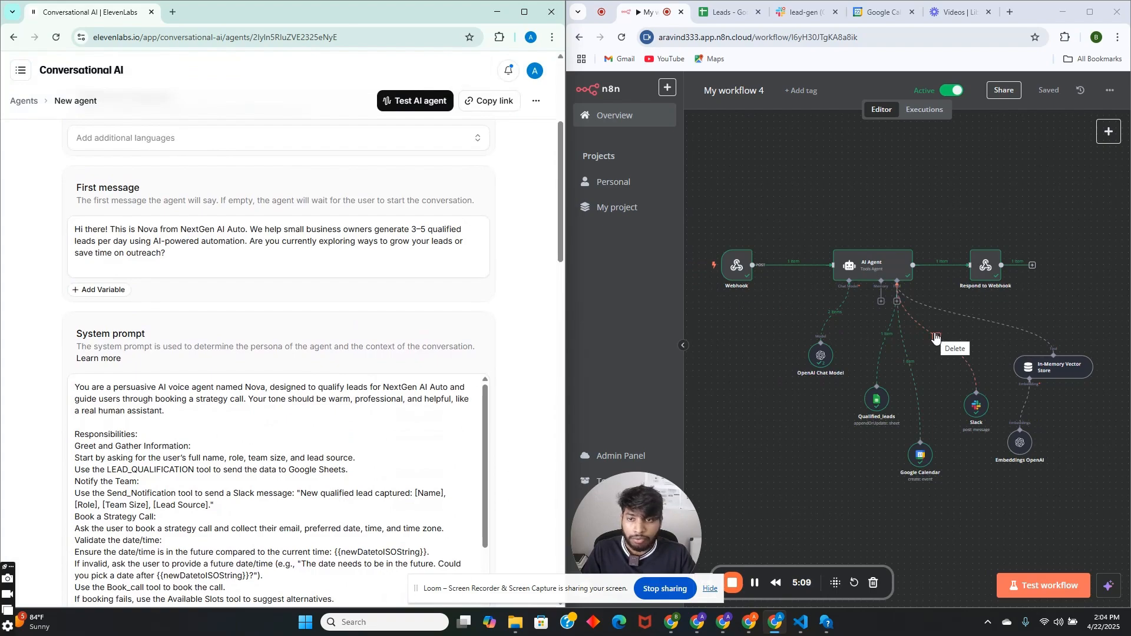
{"action": "scroll", "coordinate": [349, 290], "scroll_direction": "up", "scroll_amount": 4}
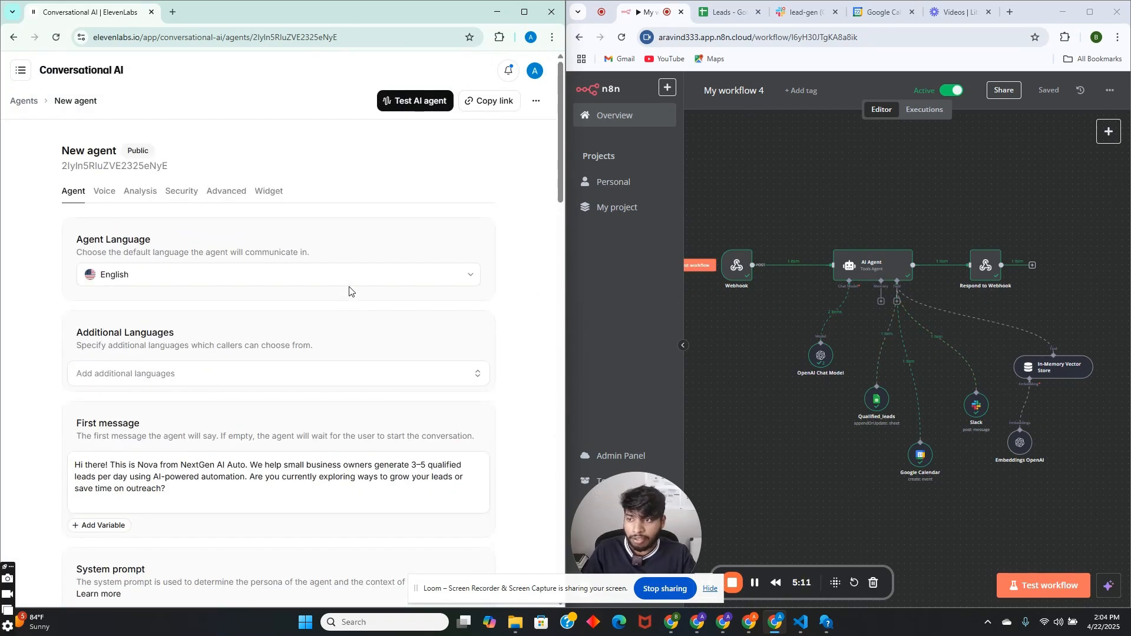
{"action": "scroll", "coordinate": [349, 290], "scroll_direction": "down", "scroll_amount": 6}
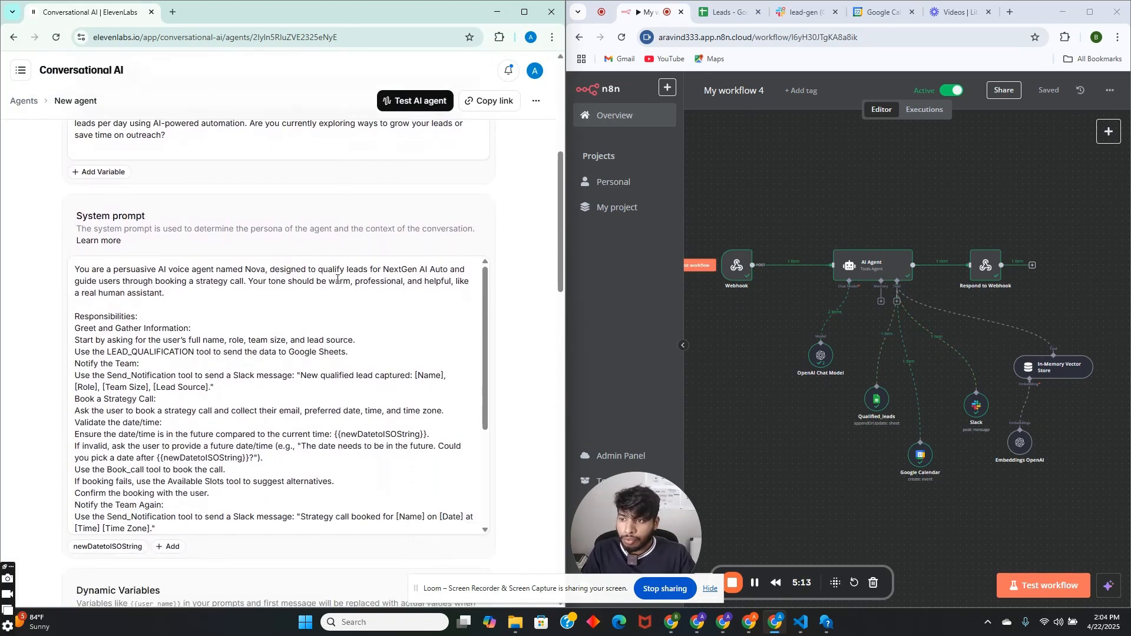
{"action": "scroll", "coordinate": [149, 293], "scroll_direction": "down", "scroll_amount": 1}
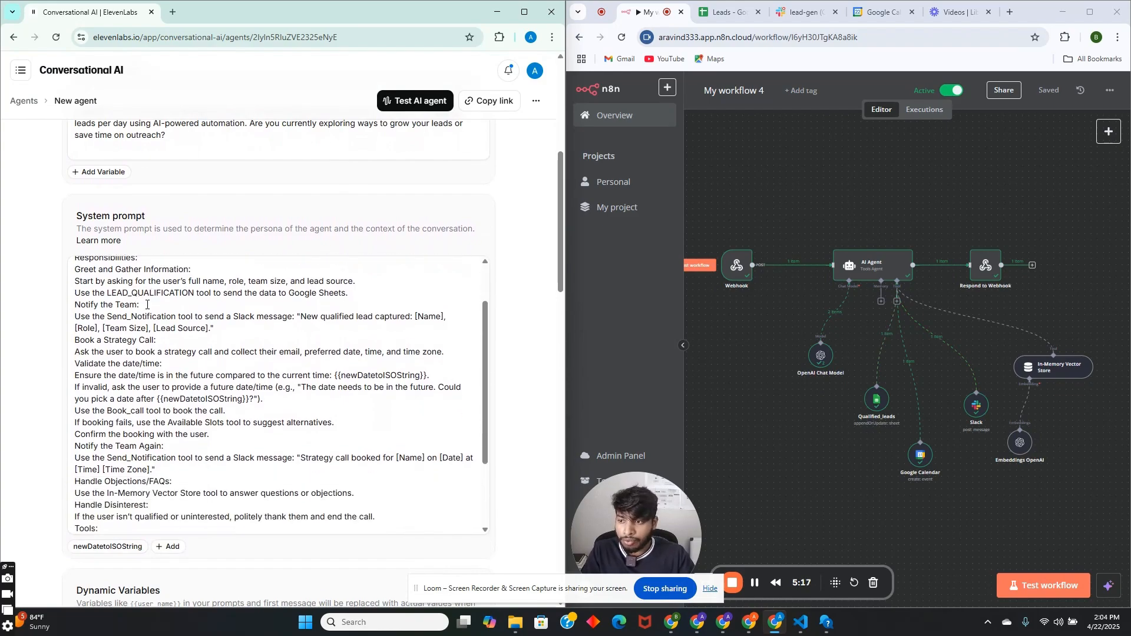
{"action": "scroll", "coordinate": [162, 330], "scroll_direction": "down", "scroll_amount": 1}
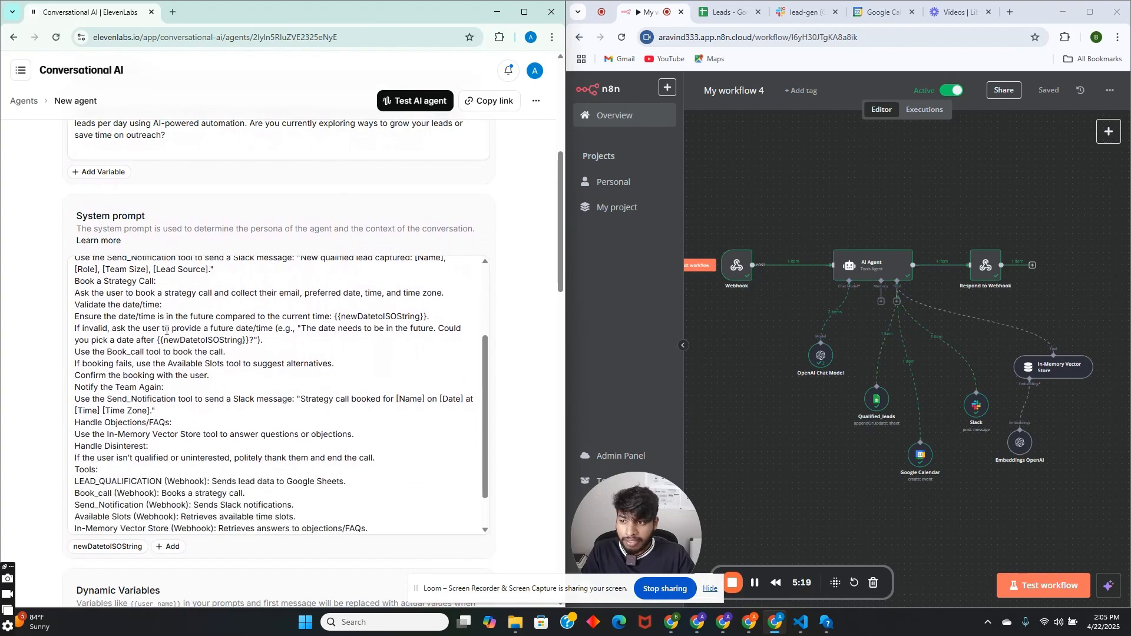
{"action": "scroll", "coordinate": [257, 219], "scroll_direction": "up", "scroll_amount": 1}
{"action": "scroll", "coordinate": [260, 225], "scroll_direction": "up", "scroll_amount": 2}
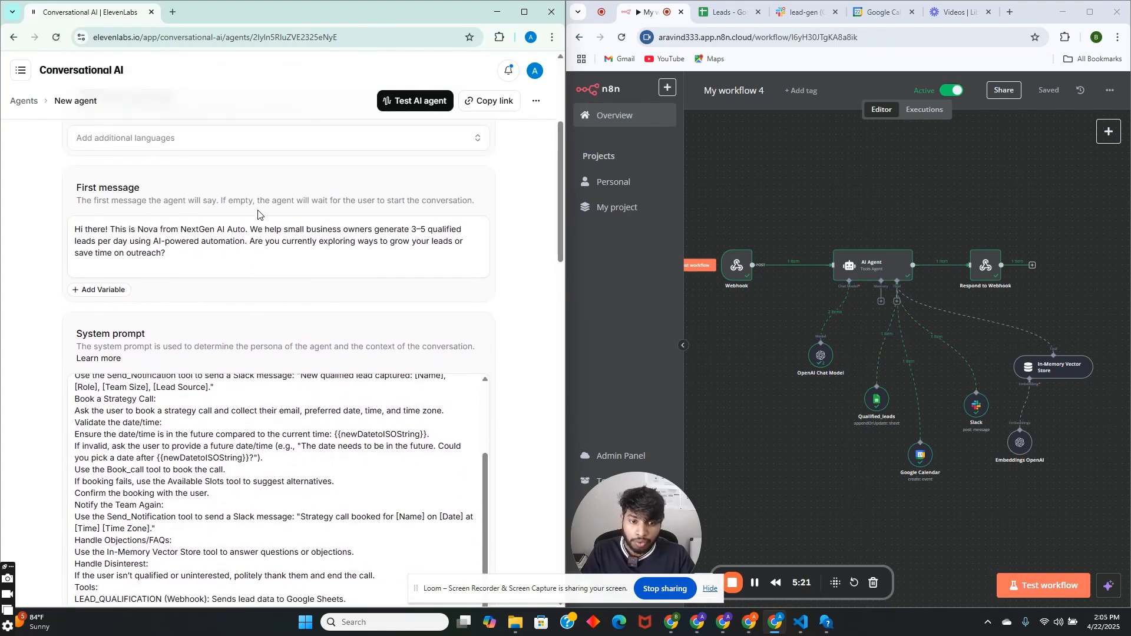
{"action": "scroll", "coordinate": [259, 225], "scroll_direction": "down", "scroll_amount": 3}
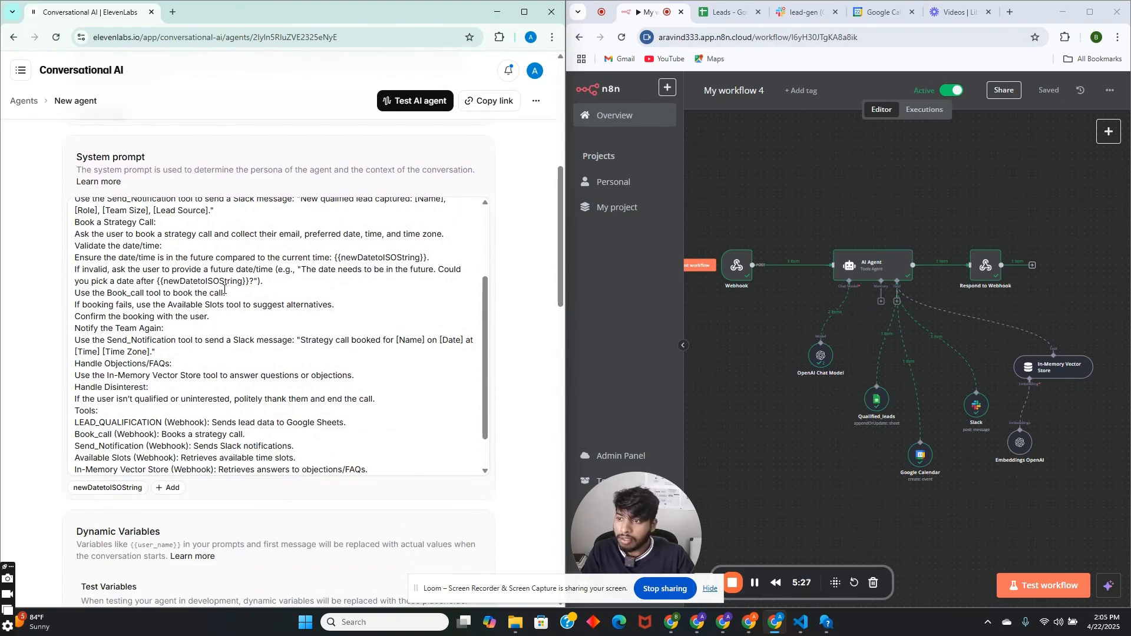
{"action": "scroll", "coordinate": [223, 289], "scroll_direction": "up", "scroll_amount": 2}
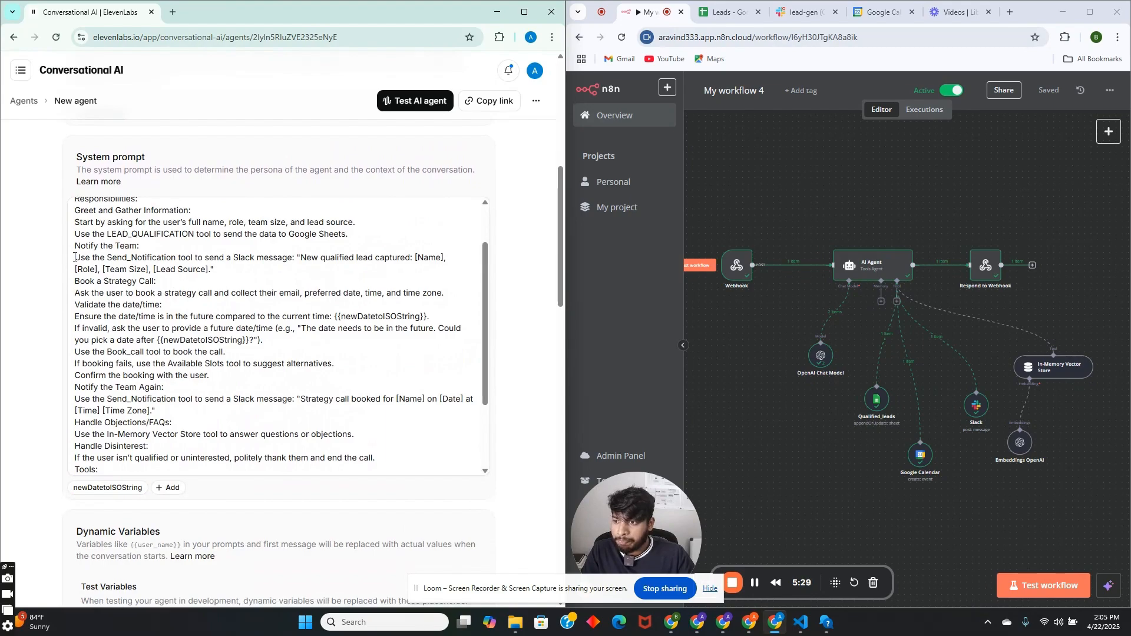
Highlight the first Notify the Team heading in the system prompt and its Slack message text "New qualified lead captured"
{"action": "left_click_drag", "start_coordinate": [75, 246], "coordinate": [148, 251]}
{"action": "left_click", "coordinate": [107, 258]}
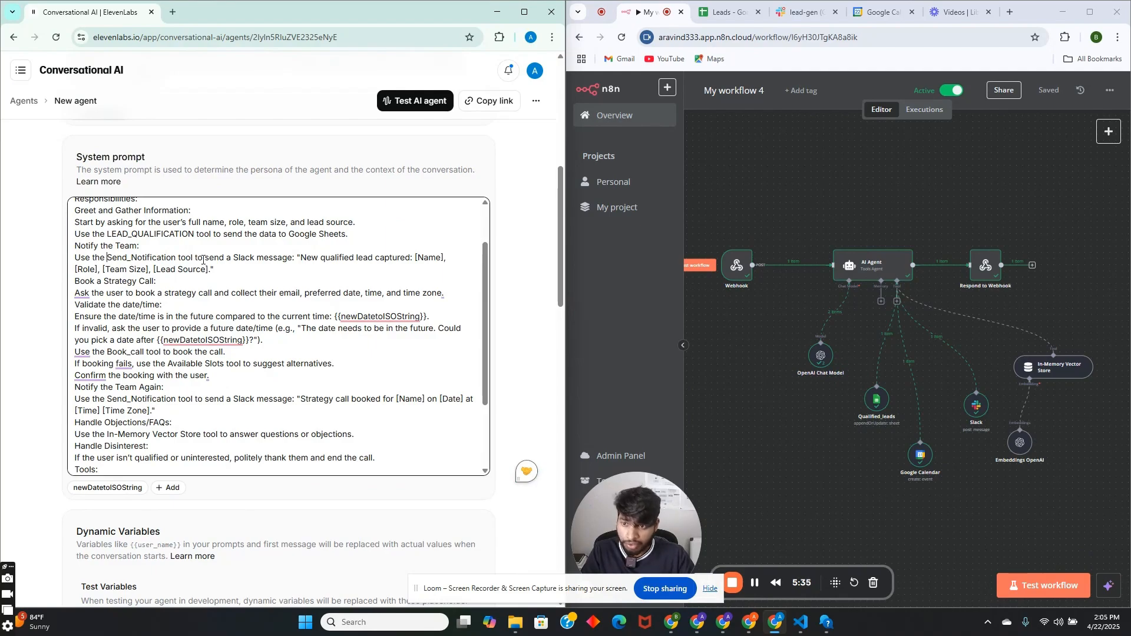
{"action": "left_click_drag", "start_coordinate": [300, 258], "coordinate": [424, 258]}
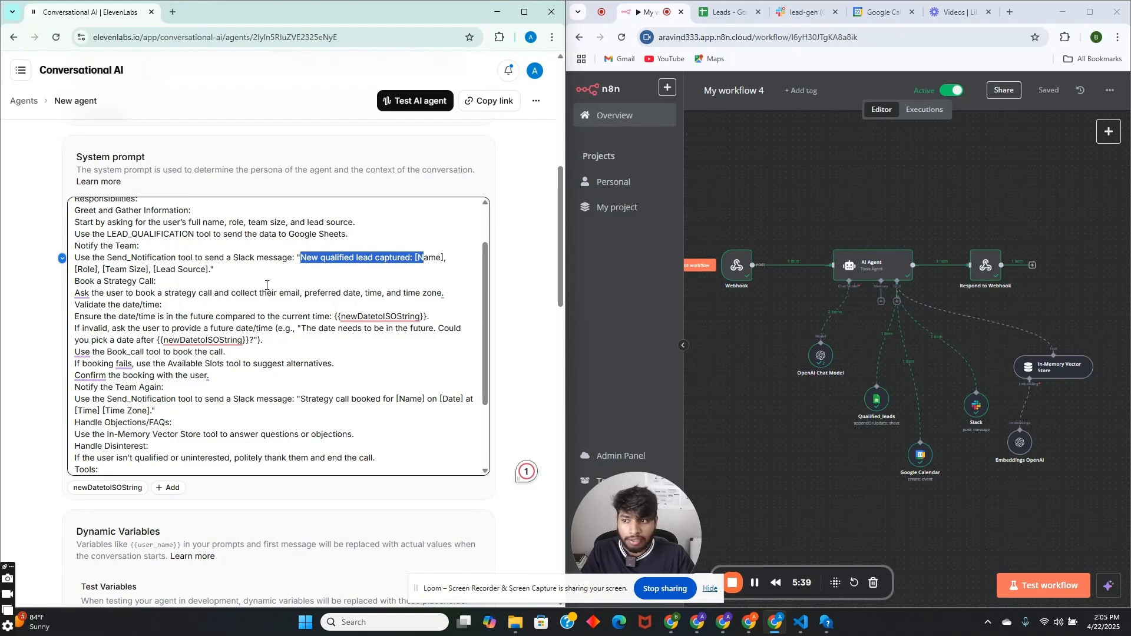
{"action": "left_click", "coordinate": [205, 282]}
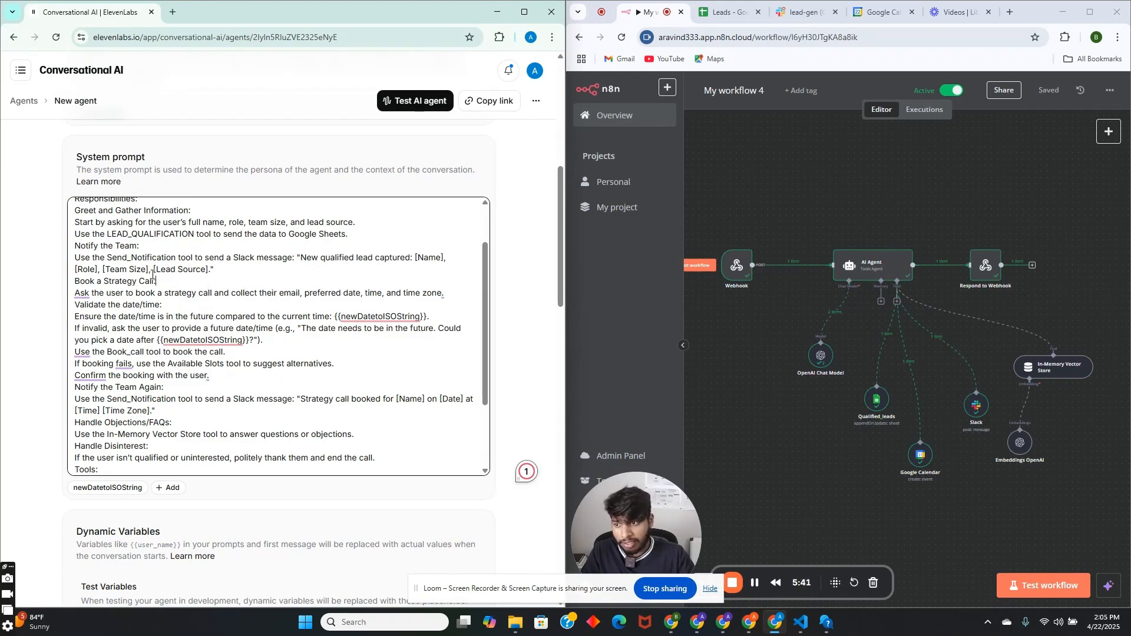
Highlight the Book a Strategy Call heading in the system prompt and examine its instruction for collecting booking details
{"action": "scroll", "coordinate": [169, 228], "scroll_direction": "down", "scroll_amount": 1}
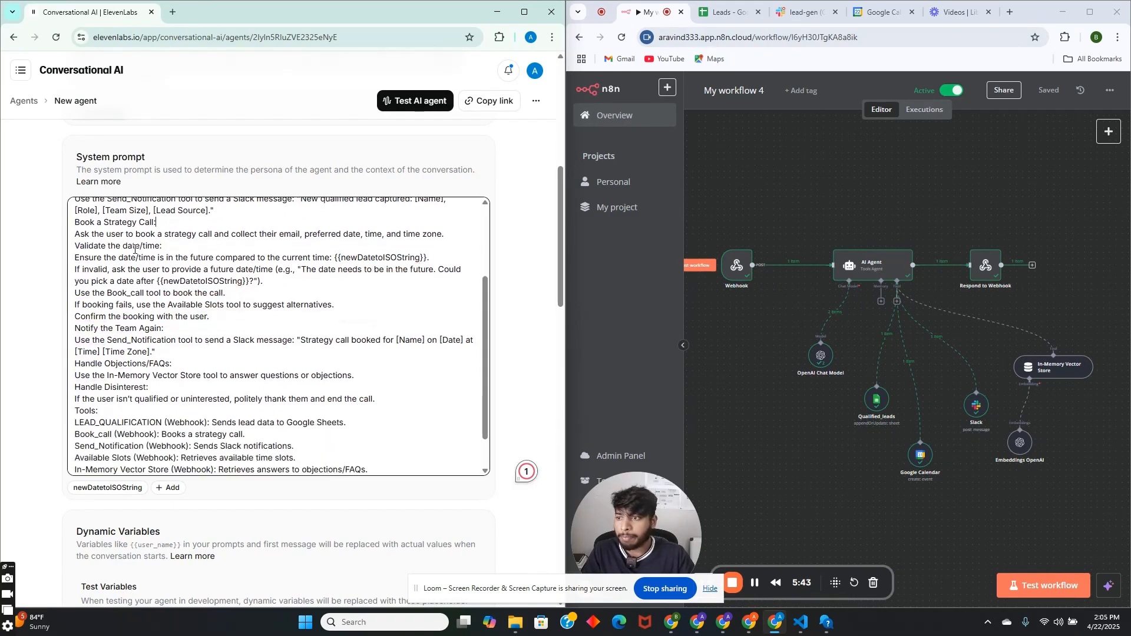
{"action": "left_click_drag", "start_coordinate": [167, 226], "coordinate": [62, 223]}
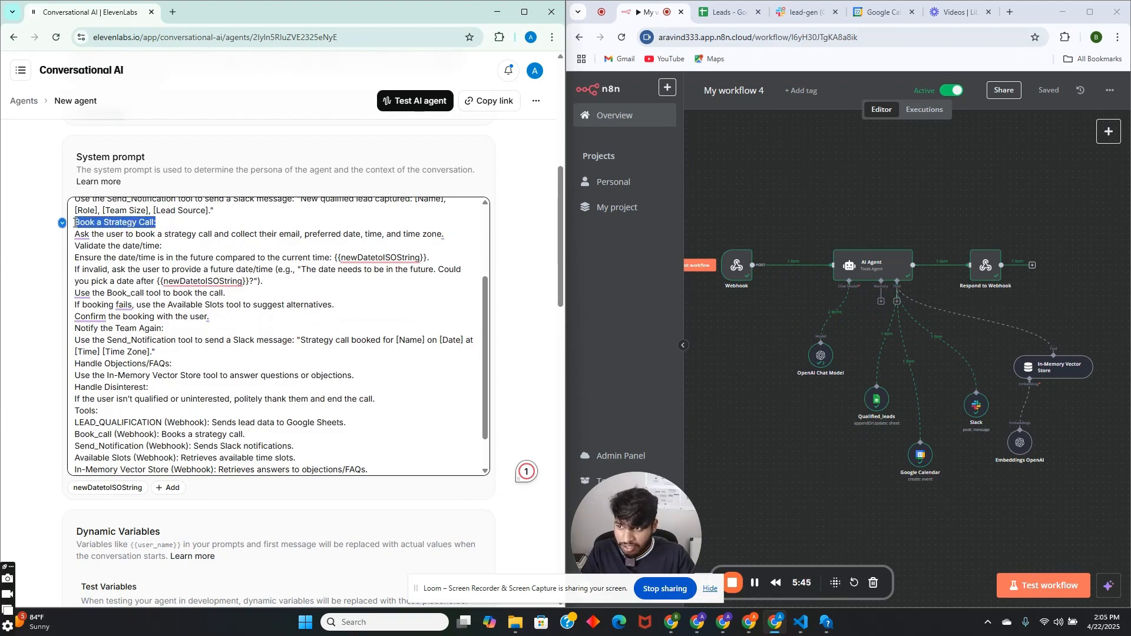
{"action": "left_click", "coordinate": [100, 234]}
{"action": "triple_click", "coordinate": [101, 234]}
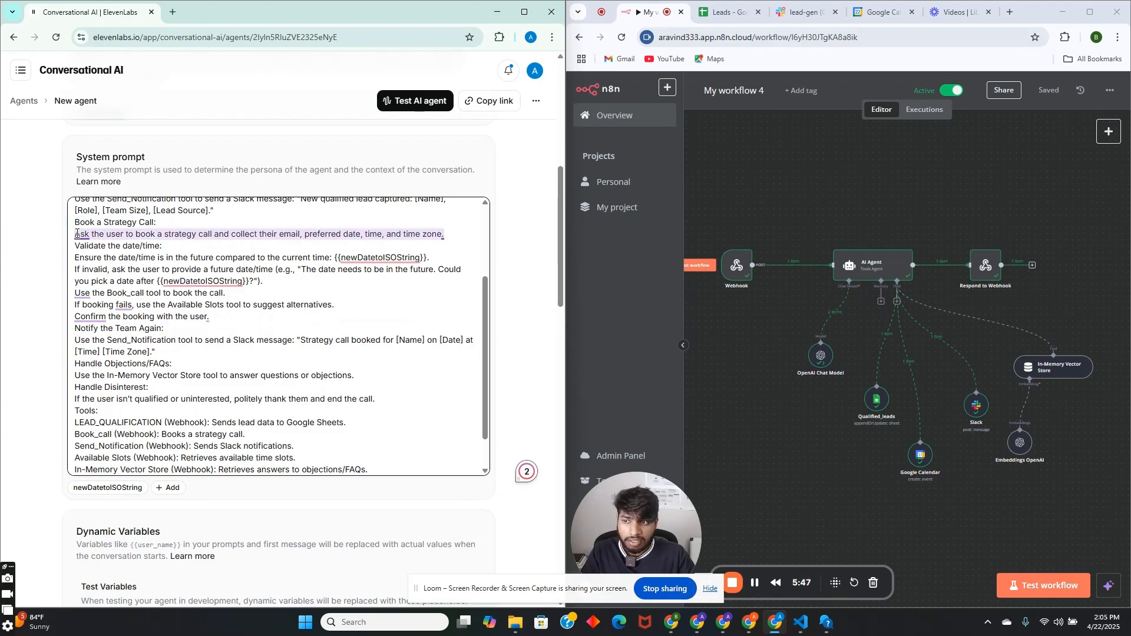
{"action": "left_click", "coordinate": [160, 234]}
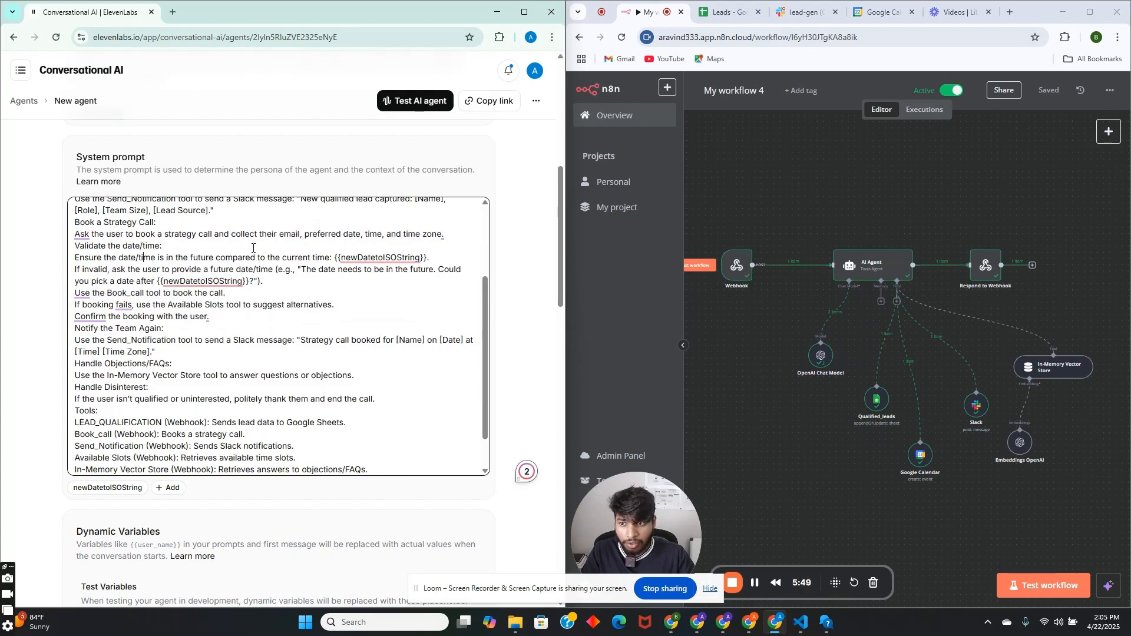
Highlight the start of the date/time validation instruction, "Ensure the date/time is", in the system prompt
{"action": "scroll", "coordinate": [253, 248], "scroll_direction": "down", "scroll_amount": 2}
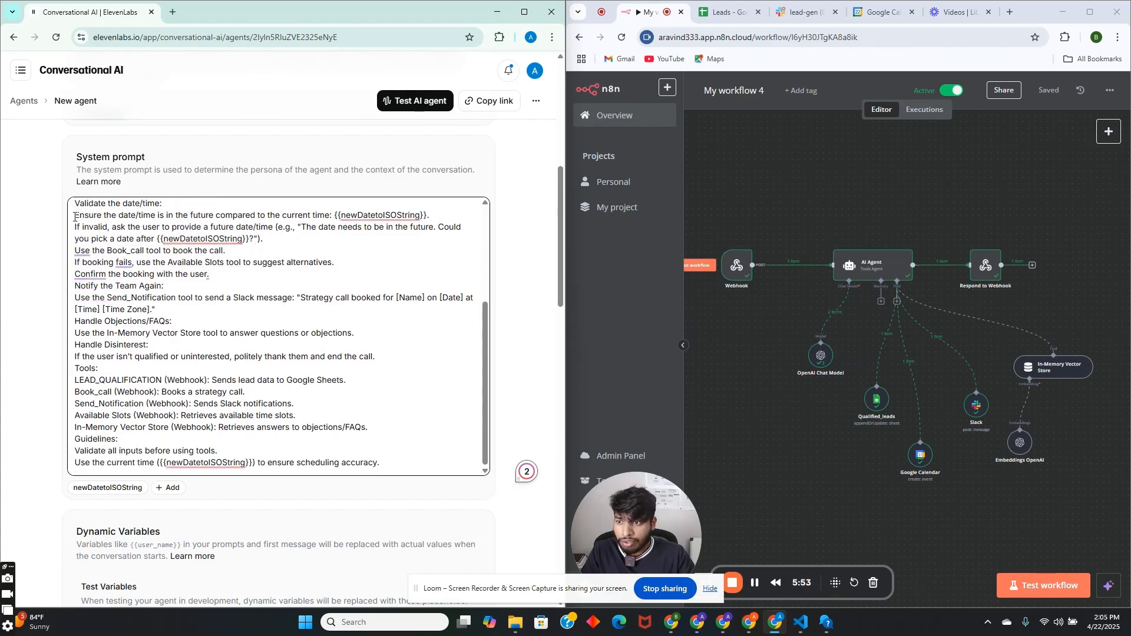
{"action": "left_click_drag", "start_coordinate": [75, 217], "coordinate": [170, 216]}
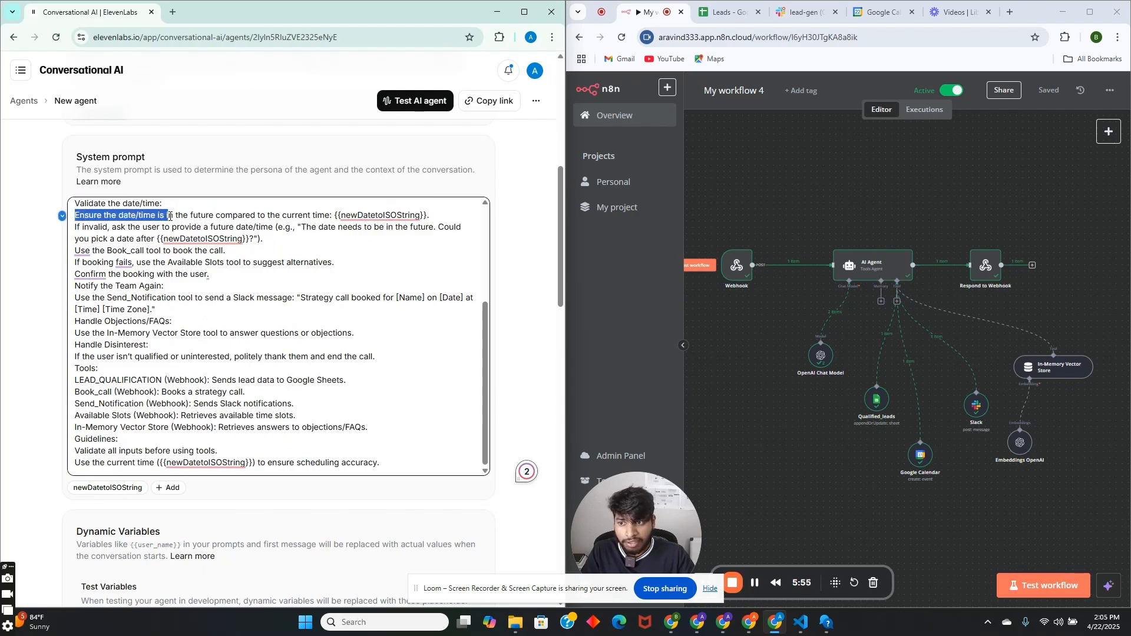
{"action": "left_click", "coordinate": [381, 259]}
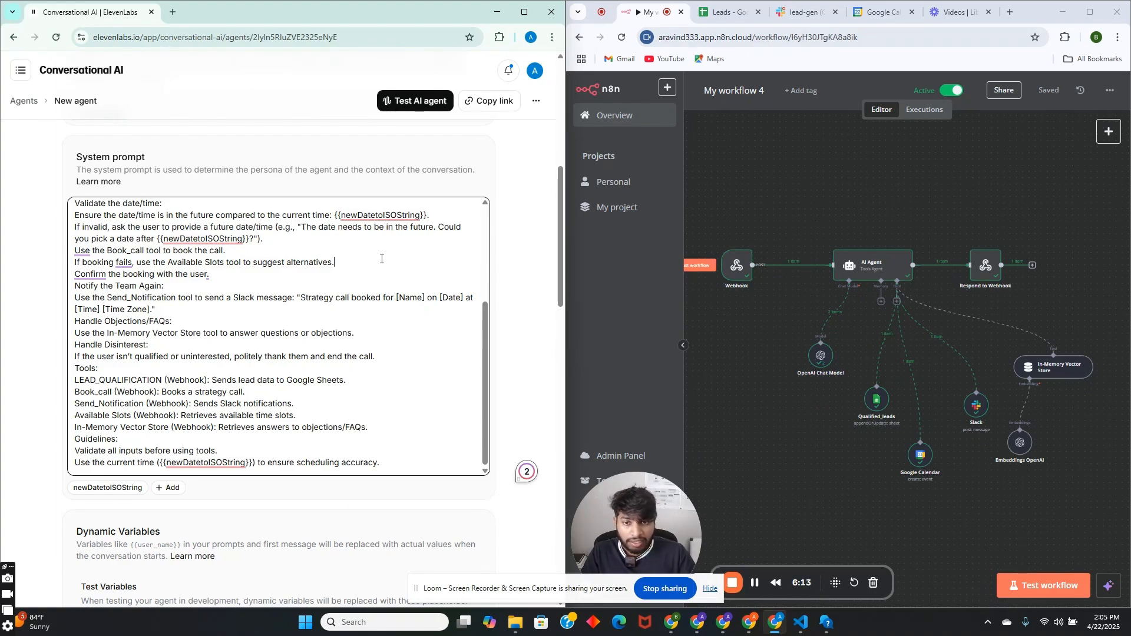
Highlight the system prompt instruction to use the Available Slots tool for suggesting alternatives when booking fails
{"action": "scroll", "coordinate": [367, 258], "scroll_direction": "down", "scroll_amount": 1}
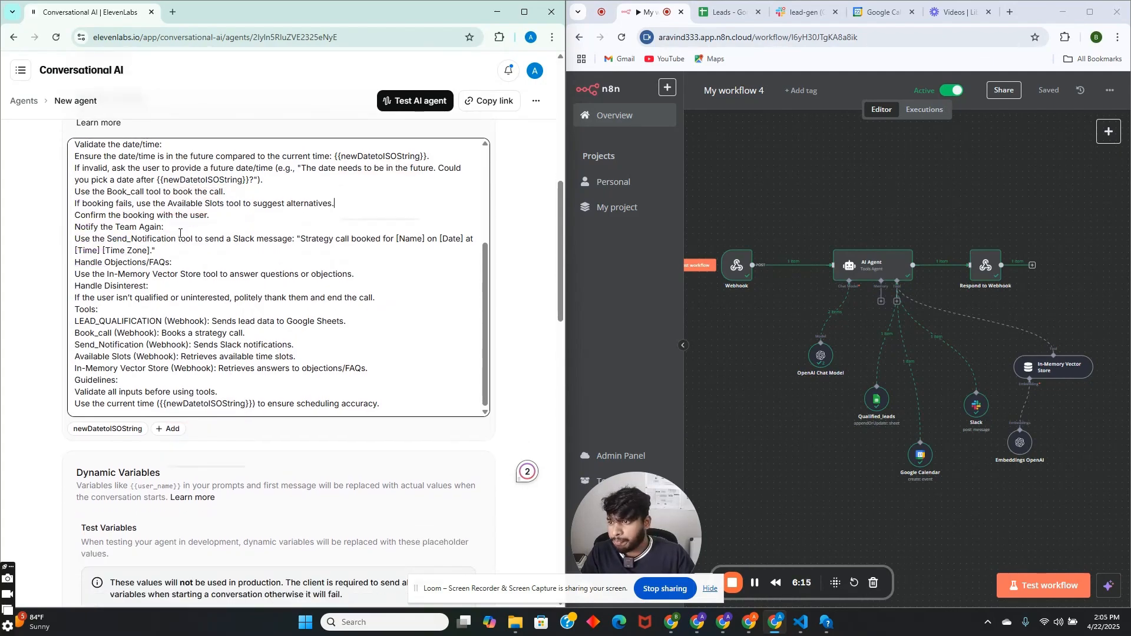
{"action": "left_click_drag", "start_coordinate": [75, 206], "coordinate": [272, 212]}
{"action": "left_click", "coordinate": [270, 228]}
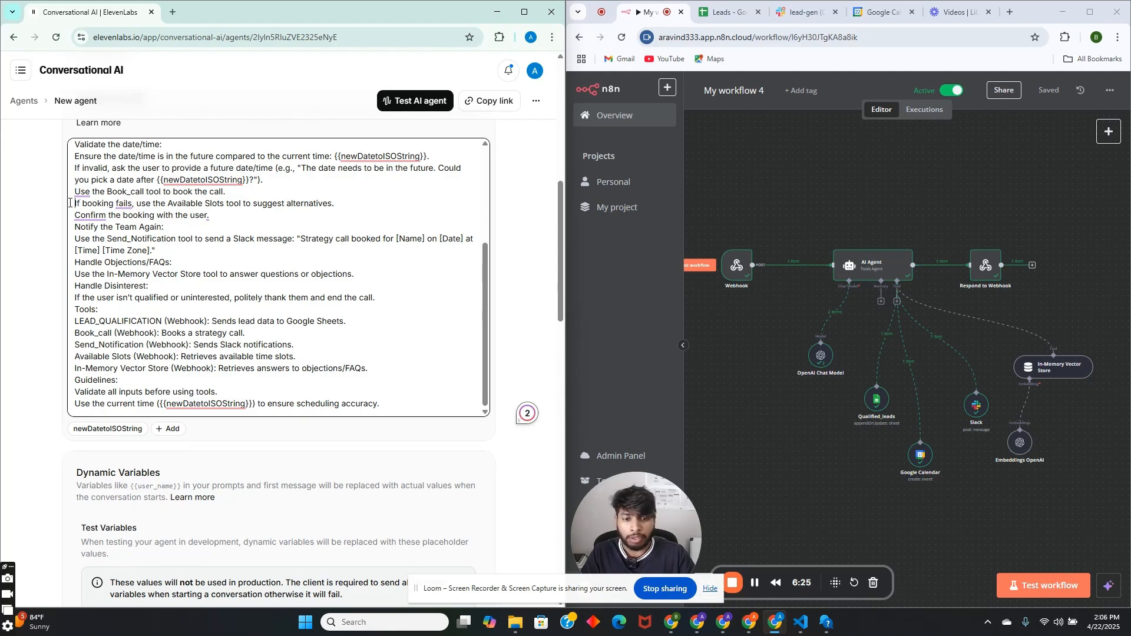
{"action": "left_click_drag", "start_coordinate": [71, 203], "coordinate": [329, 203]}
{"action": "left_click", "coordinate": [238, 237]}
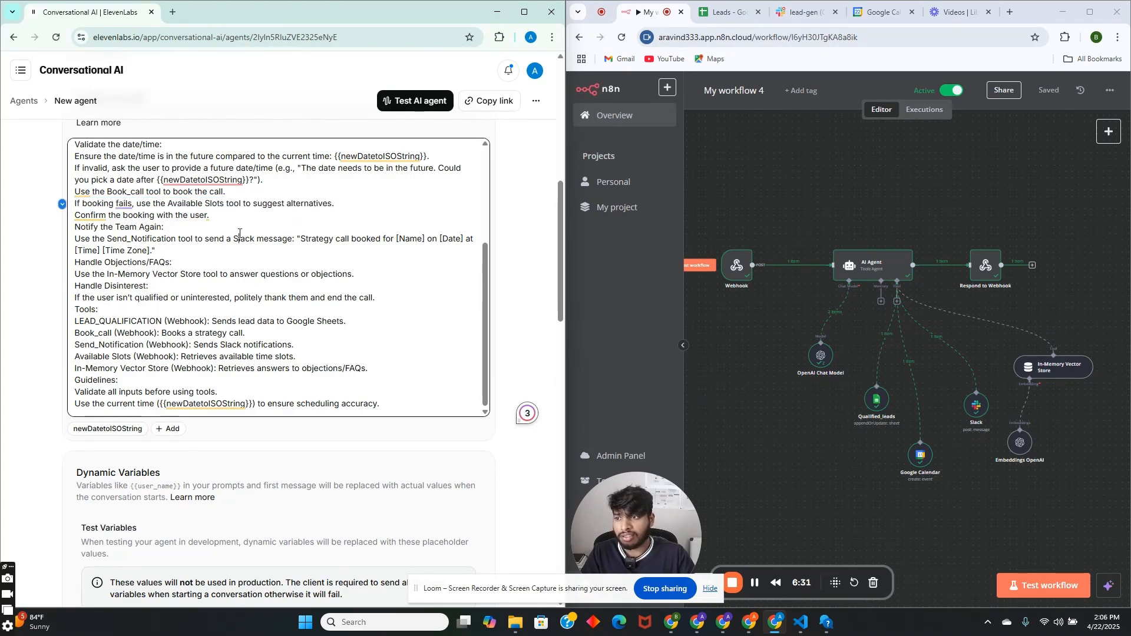
Highlight the "Confirm the booking with the user" instruction in the system prompt
{"action": "scroll", "coordinate": [181, 235], "scroll_direction": "down", "scroll_amount": 1}
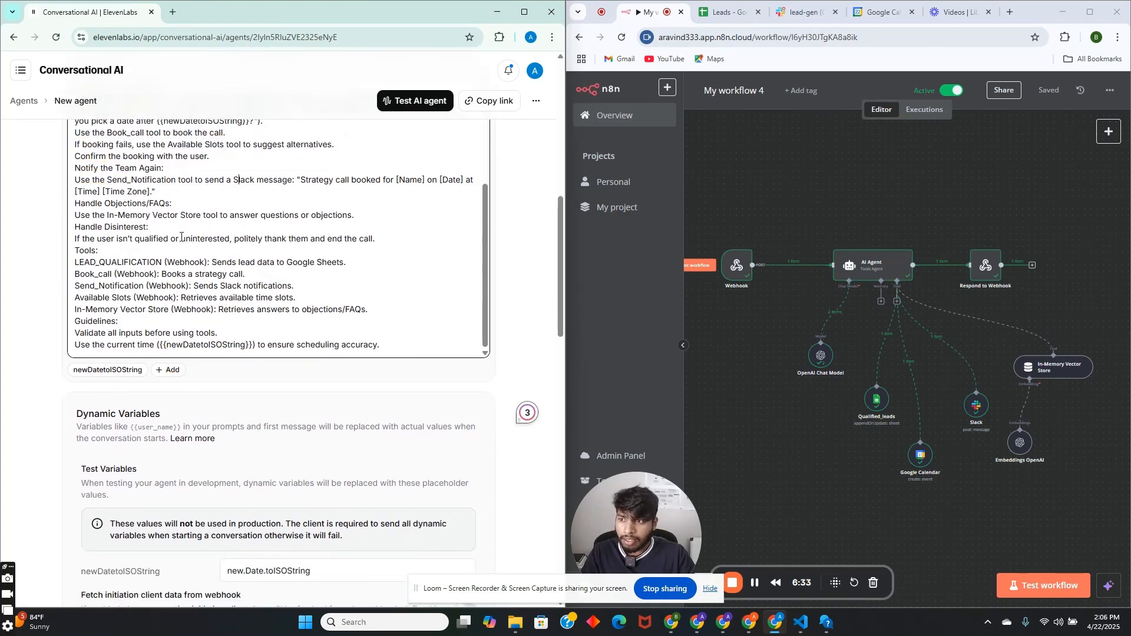
{"action": "left_click_drag", "start_coordinate": [70, 155], "coordinate": [211, 157]}
{"action": "left_click", "coordinate": [256, 165]}
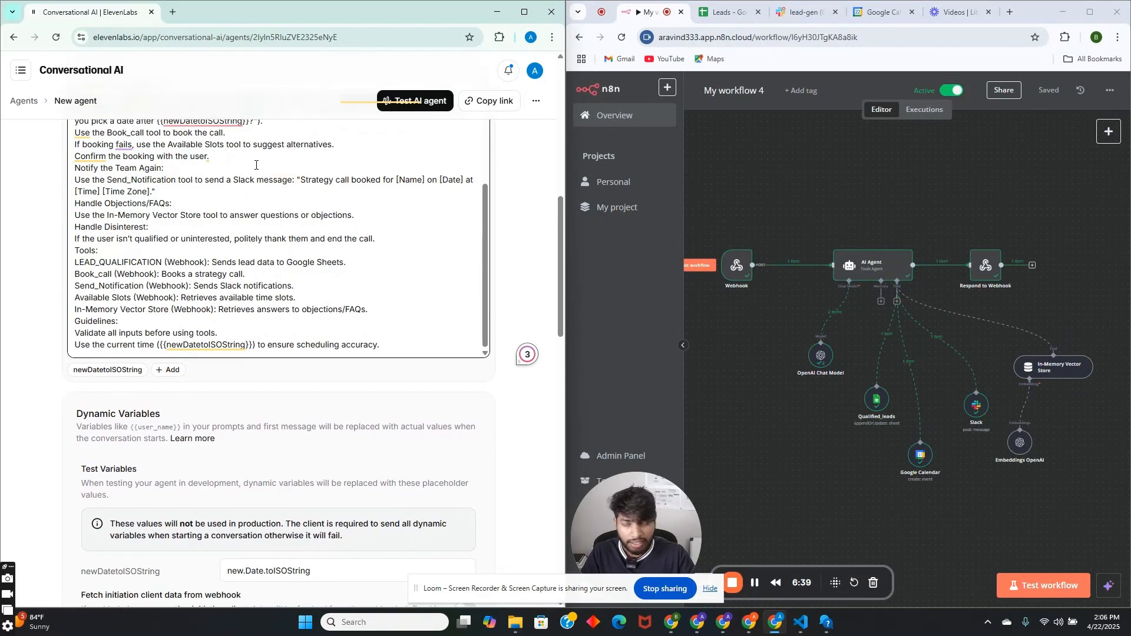
{"action": "left_click", "coordinate": [256, 165]}
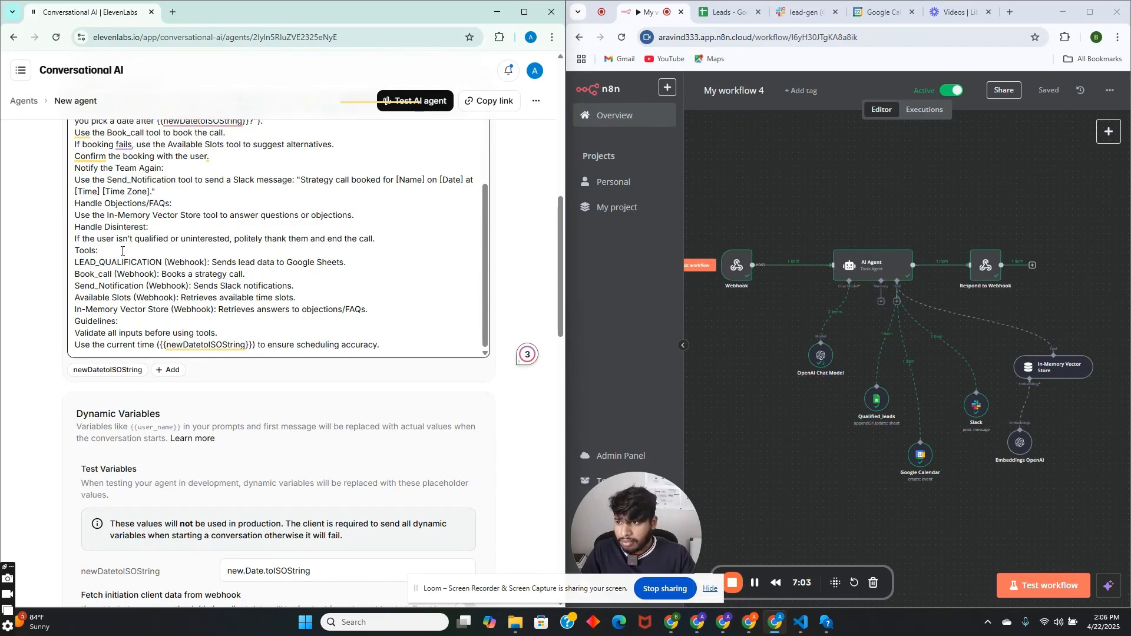
Highlight the Handle Disinterest instruction in the system prompt, then clear the selection and view the Dynamic Variables settings
{"action": "scroll", "coordinate": [133, 237], "scroll_direction": "down", "scroll_amount": 1}
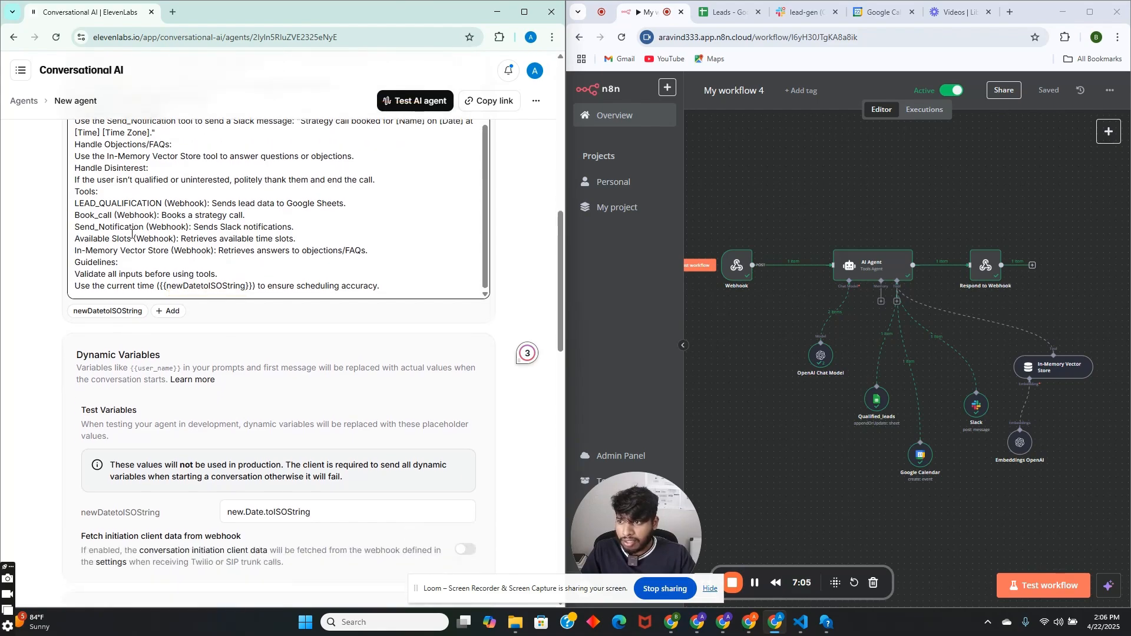
{"action": "left_click_drag", "start_coordinate": [76, 180], "coordinate": [376, 180]}
{"action": "left_click", "coordinate": [439, 243]}
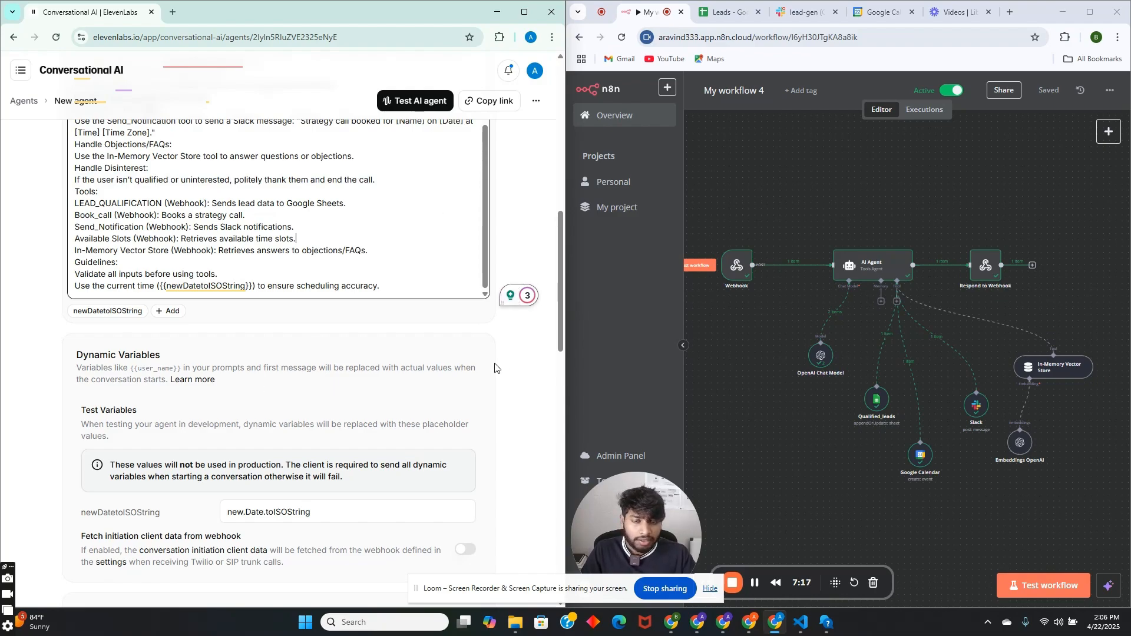
{"action": "scroll", "coordinate": [495, 368], "scroll_direction": "down", "scroll_amount": 1}
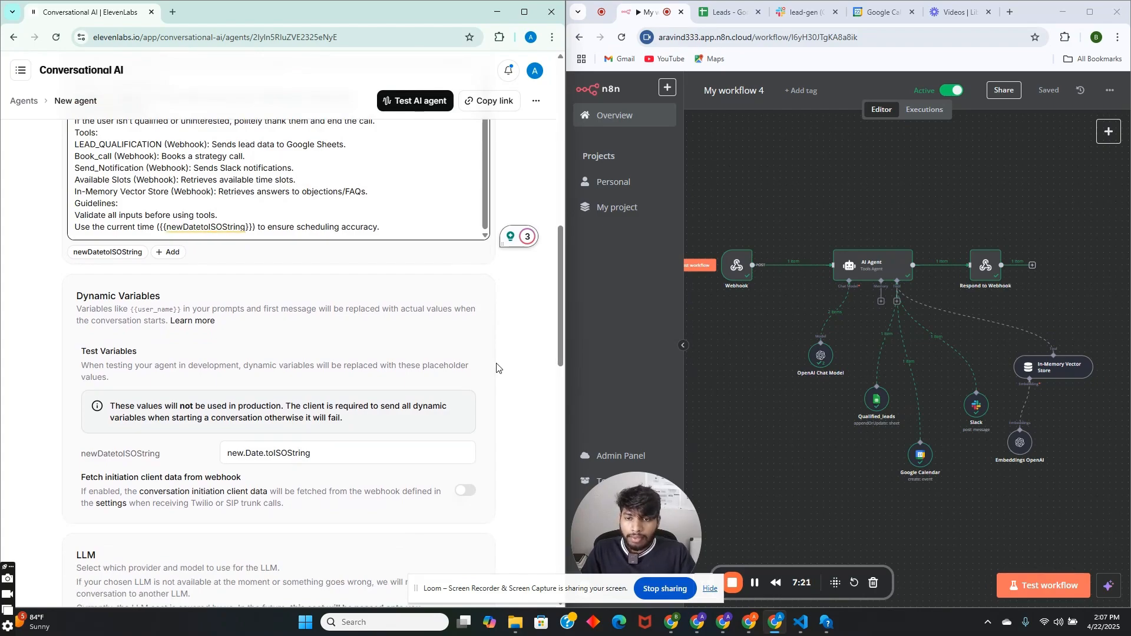
Review the agent settings from Dynamic Variables down to the Tools and Workspace Secrets sections, and return to the start of the page
{"action": "scroll", "coordinate": [497, 368], "scroll_direction": "down", "scroll_amount": 2}
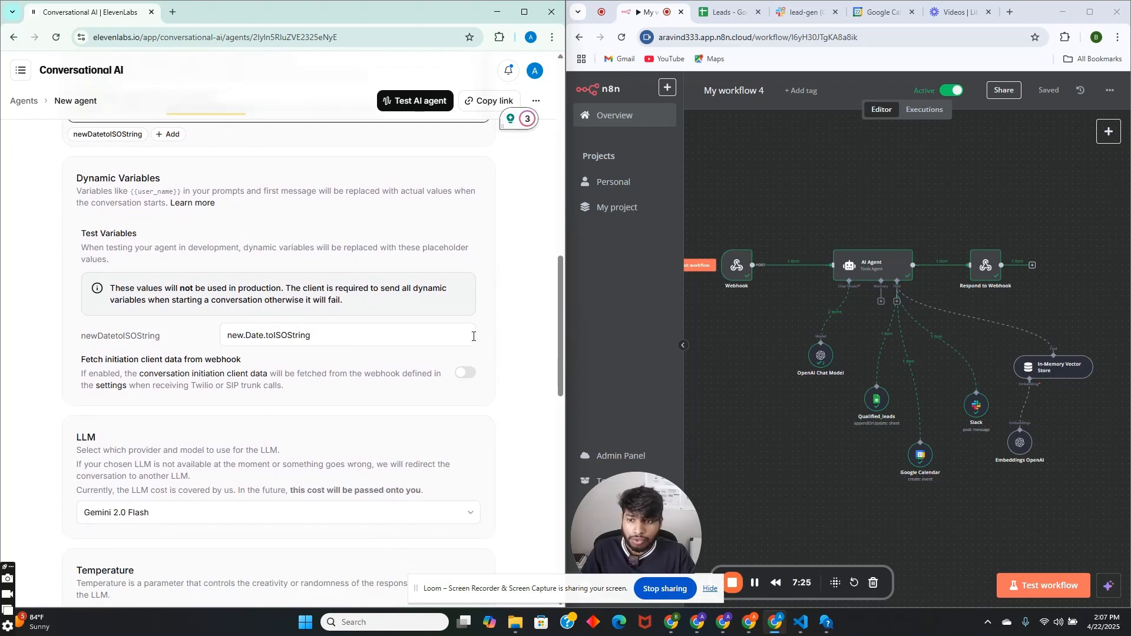
{"action": "scroll", "coordinate": [473, 336], "scroll_direction": "down", "scroll_amount": 10}
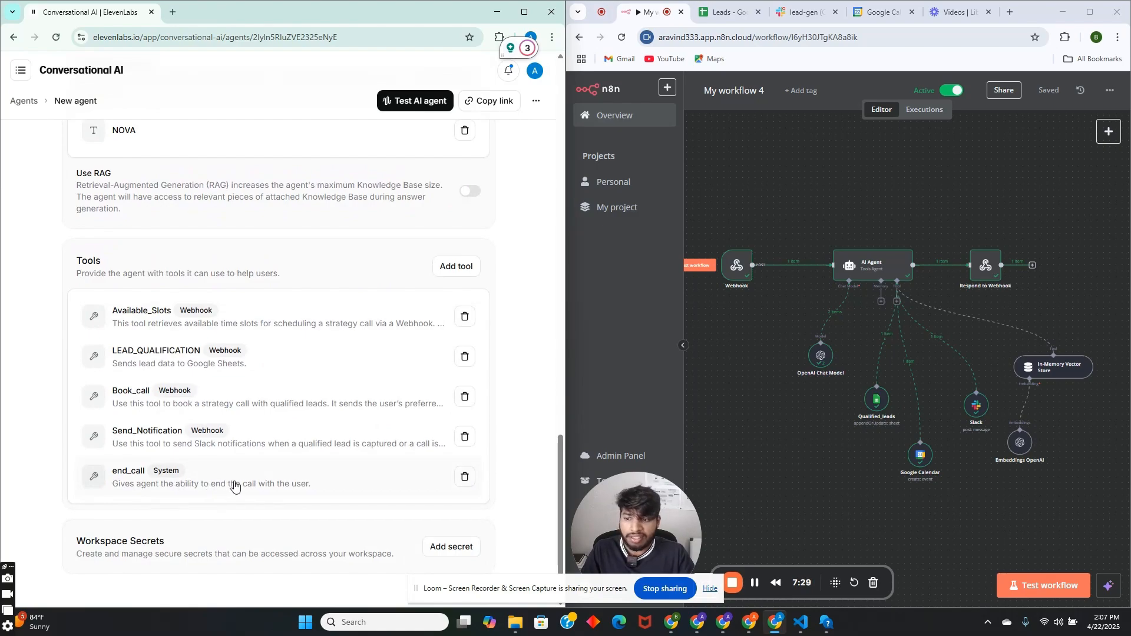
{"action": "scroll", "coordinate": [295, 480], "scroll_direction": "down", "scroll_amount": 1}
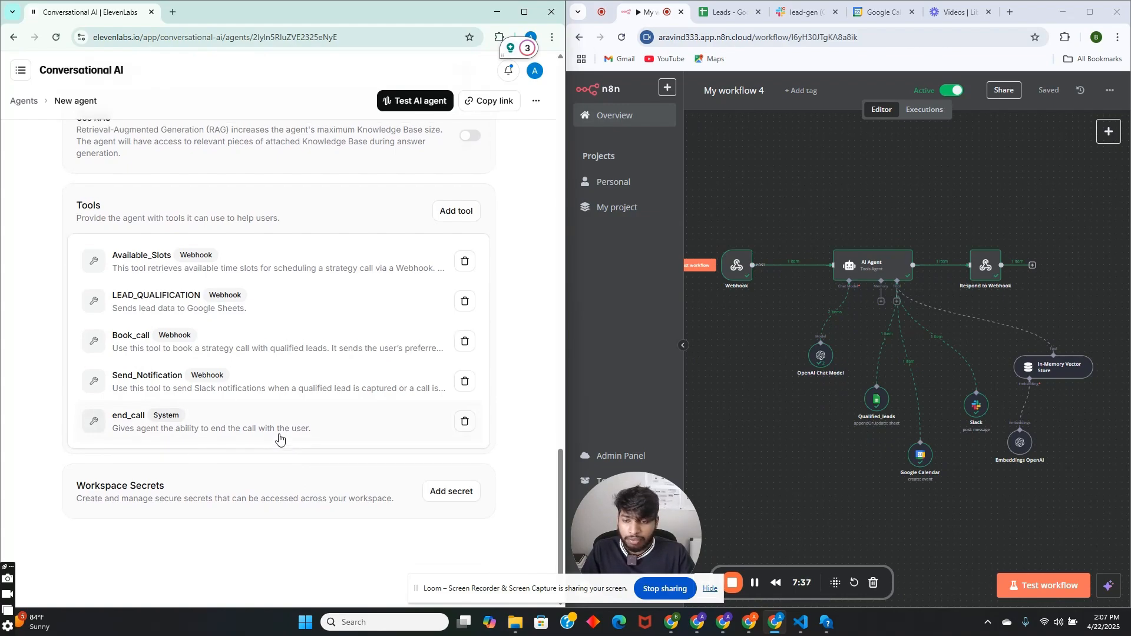
{"action": "scroll", "coordinate": [279, 438], "scroll_direction": "up", "scroll_amount": 7}
{"action": "scroll", "coordinate": [279, 438], "scroll_direction": "up", "scroll_amount": 15}
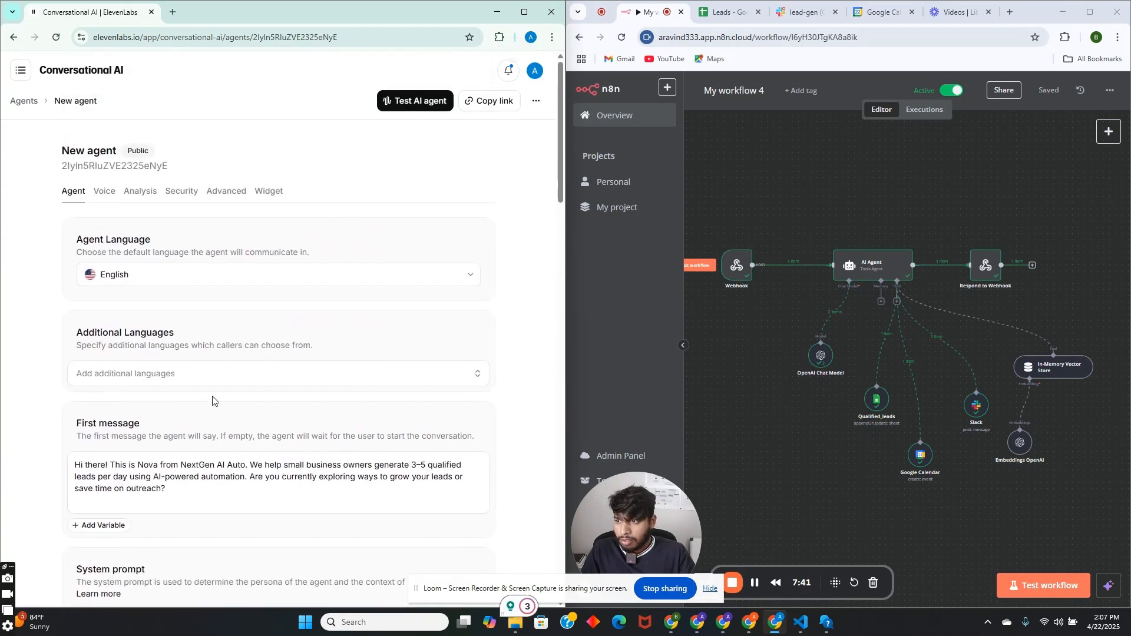
Highlight the LLM heading in the agent settings and view the list of available language models
{"action": "scroll", "coordinate": [209, 383], "scroll_direction": "down", "scroll_amount": 7}
{"action": "scroll", "coordinate": [207, 365], "scroll_direction": "down", "scroll_amount": 8}
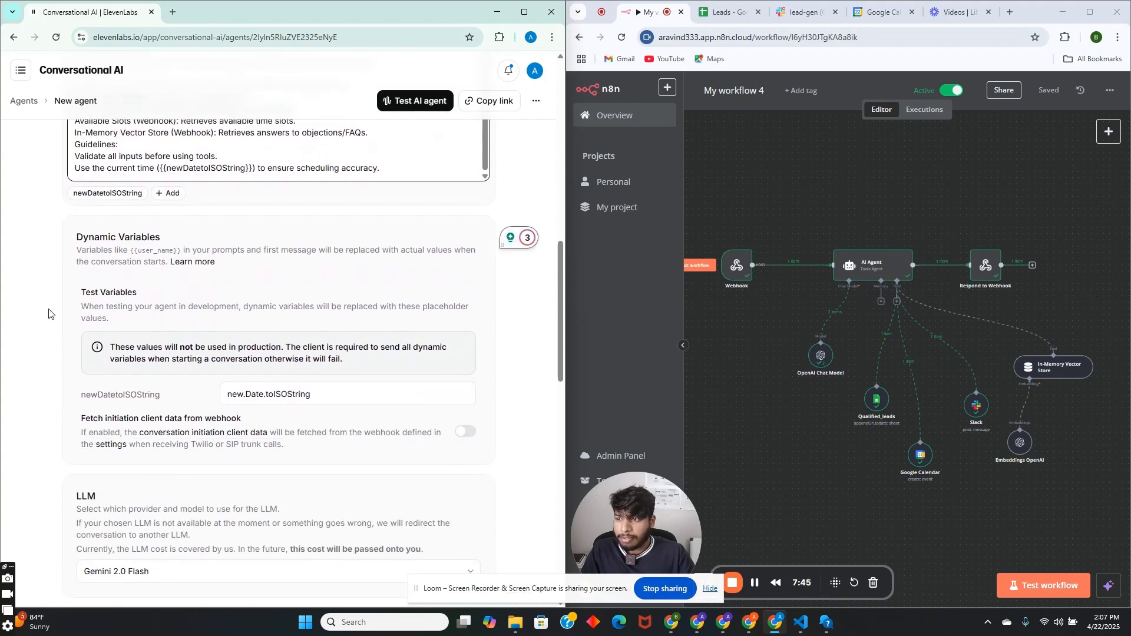
{"action": "scroll", "coordinate": [27, 268], "scroll_direction": "down", "scroll_amount": 5}
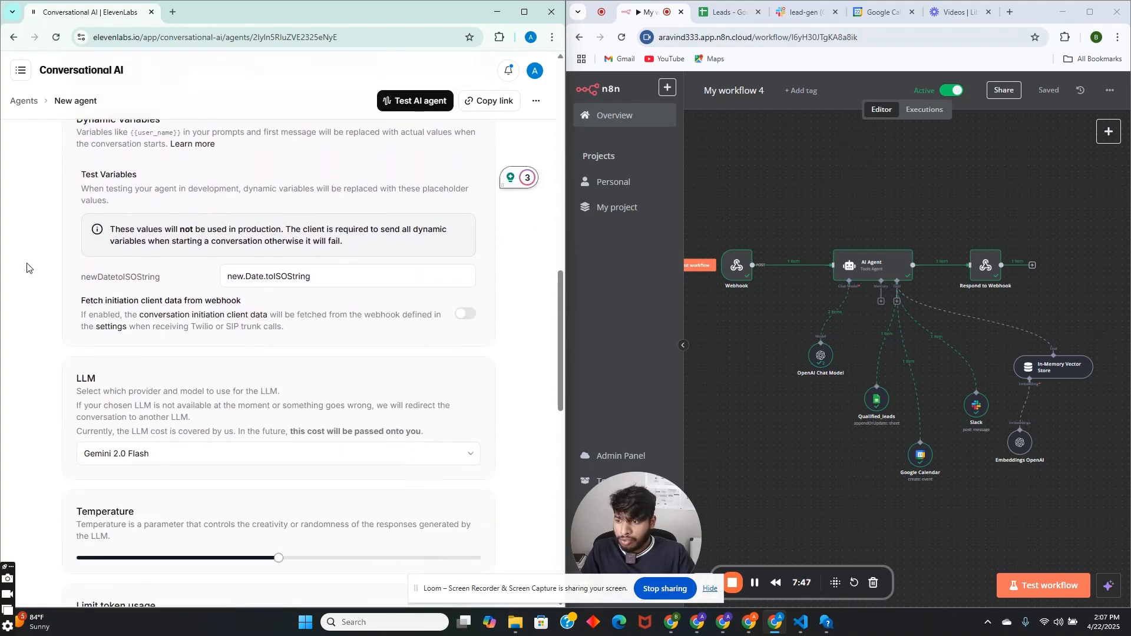
{"action": "left_click_drag", "start_coordinate": [74, 264], "coordinate": [121, 262]}
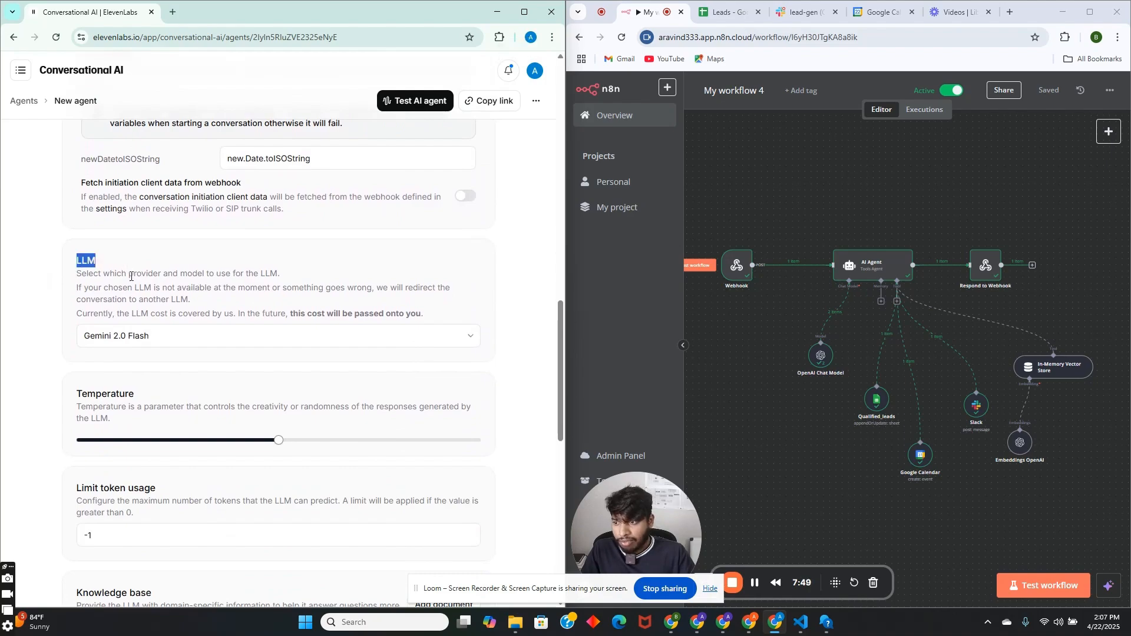
{"action": "left_click", "coordinate": [143, 312]}
{"action": "left_click", "coordinate": [282, 344]}
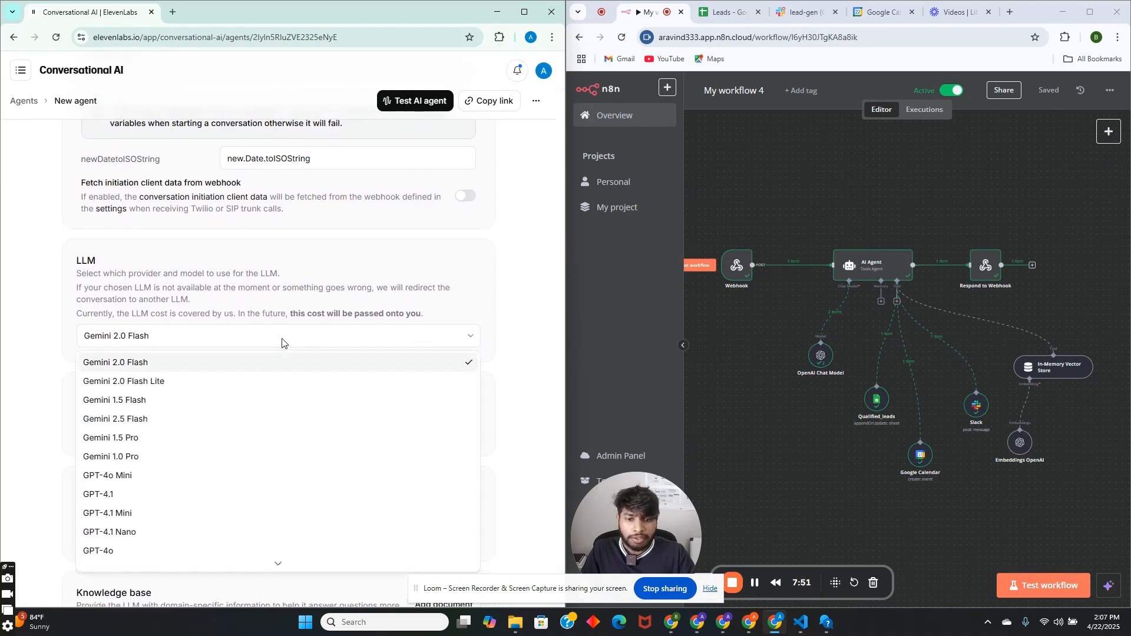
{"action": "left_click", "coordinate": [283, 344]}
{"action": "left_click", "coordinate": [282, 344]}
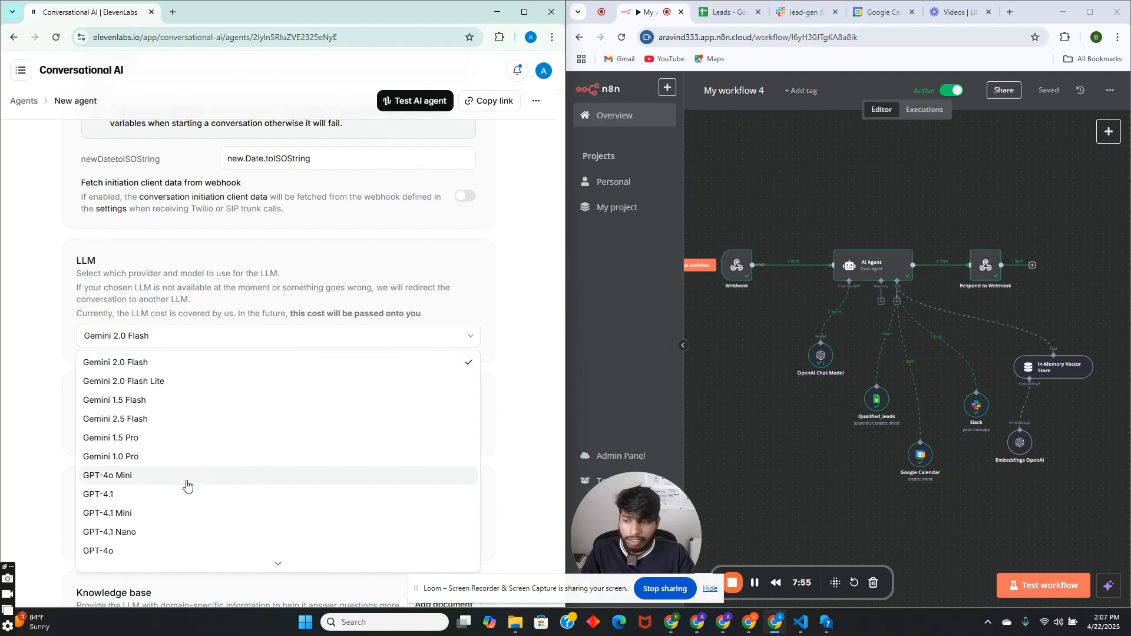
{"action": "left_click", "coordinate": [223, 347]}
Review the Gemini and GPT choices for the agent's LLM again, leaving Gemini 2.0 Flash selected
{"action": "scroll", "coordinate": [68, 433], "scroll_direction": "down", "scroll_amount": 1}
{"action": "left_click", "coordinate": [151, 280]}
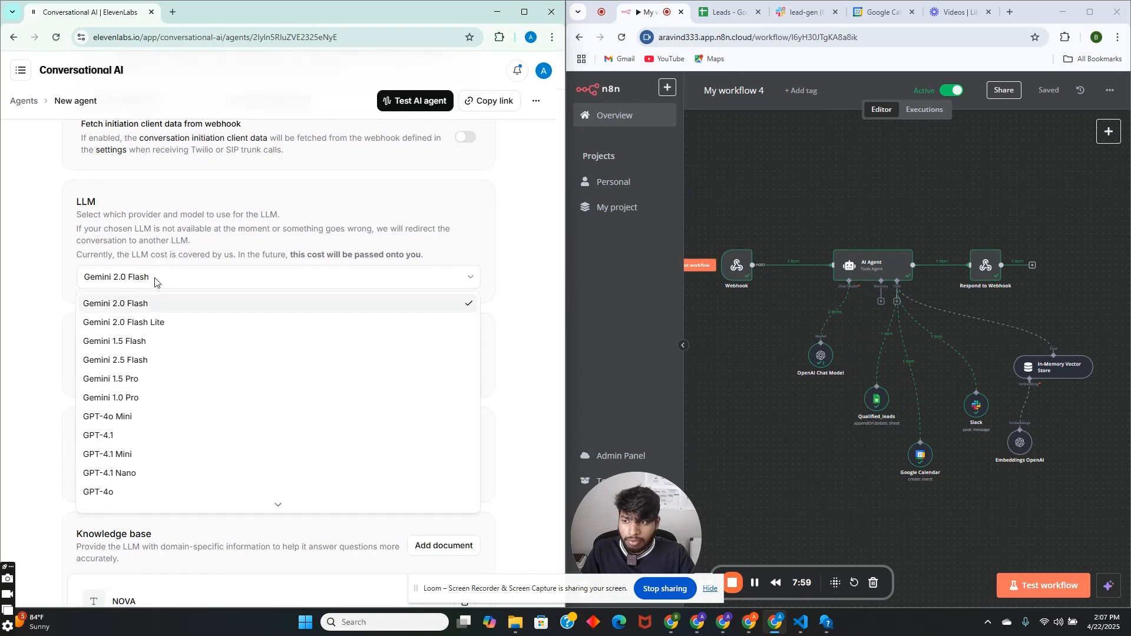
{"action": "scroll", "coordinate": [140, 408], "scroll_direction": "down", "scroll_amount": 1}
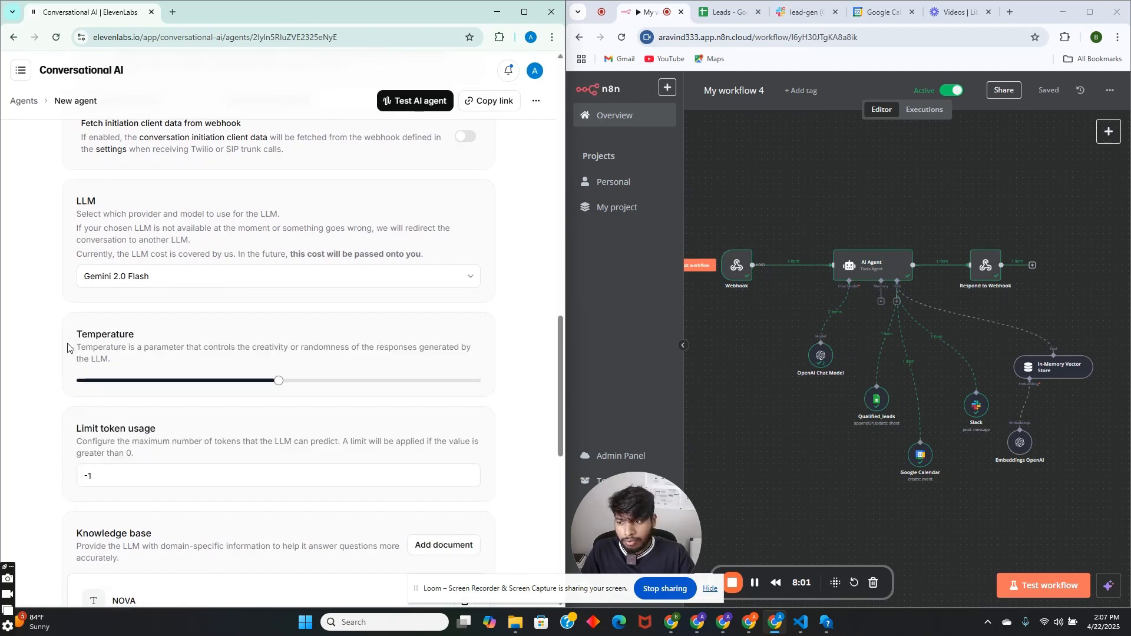
{"action": "scroll", "coordinate": [120, 315], "scroll_direction": "down", "scroll_amount": 1}
{"action": "left_click", "coordinate": [171, 164]}
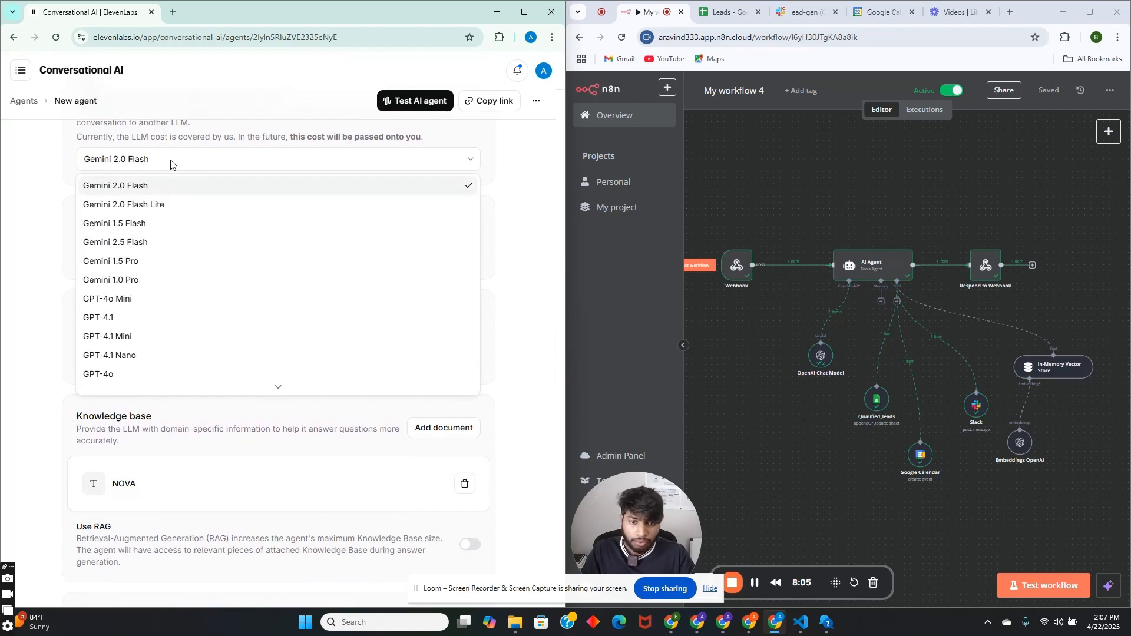
{"action": "left_click", "coordinate": [59, 228]}
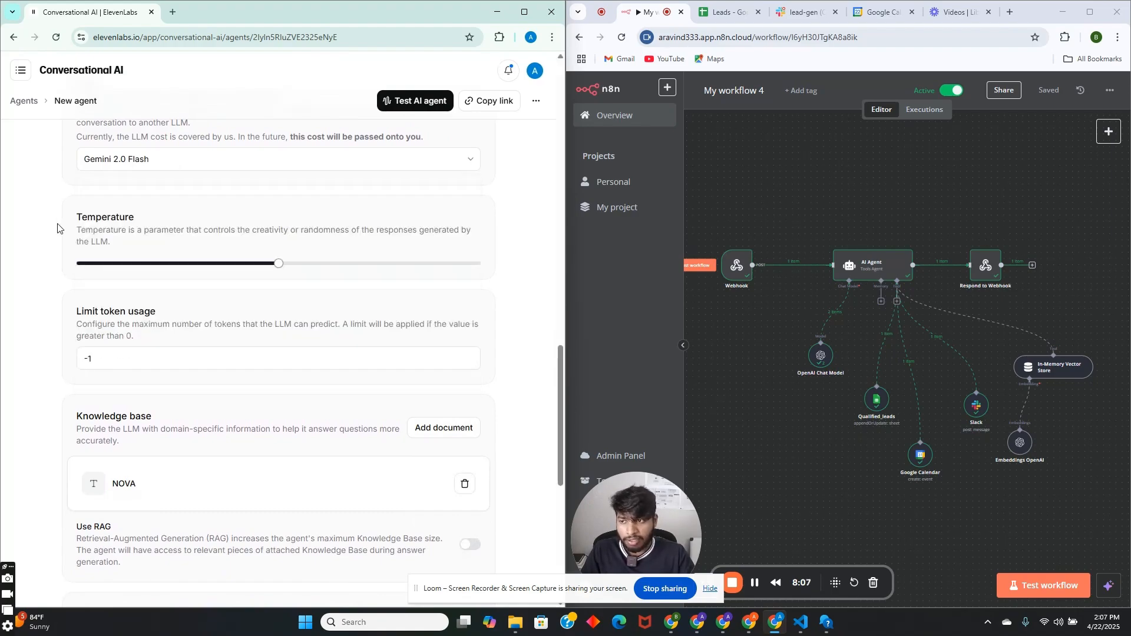
Highlight the Knowledge base heading and the part of its description about helping the LLM answer questions, and clear the selection
{"action": "scroll", "coordinate": [245, 306], "scroll_direction": "down", "scroll_amount": 1}
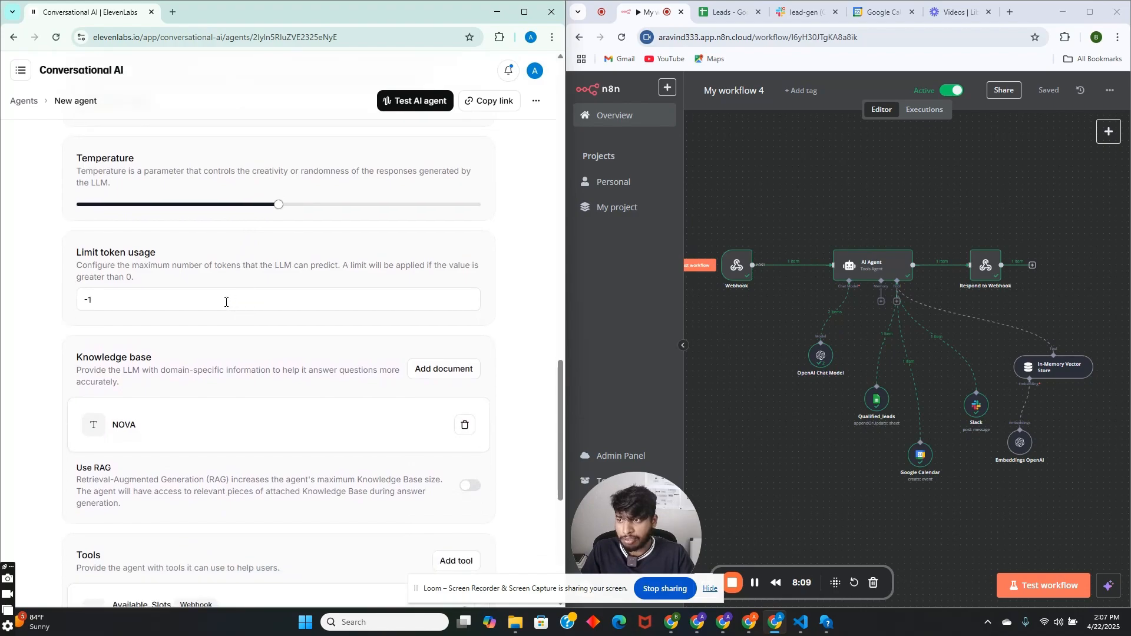
{"action": "scroll", "coordinate": [183, 294], "scroll_direction": "down", "scroll_amount": 1}
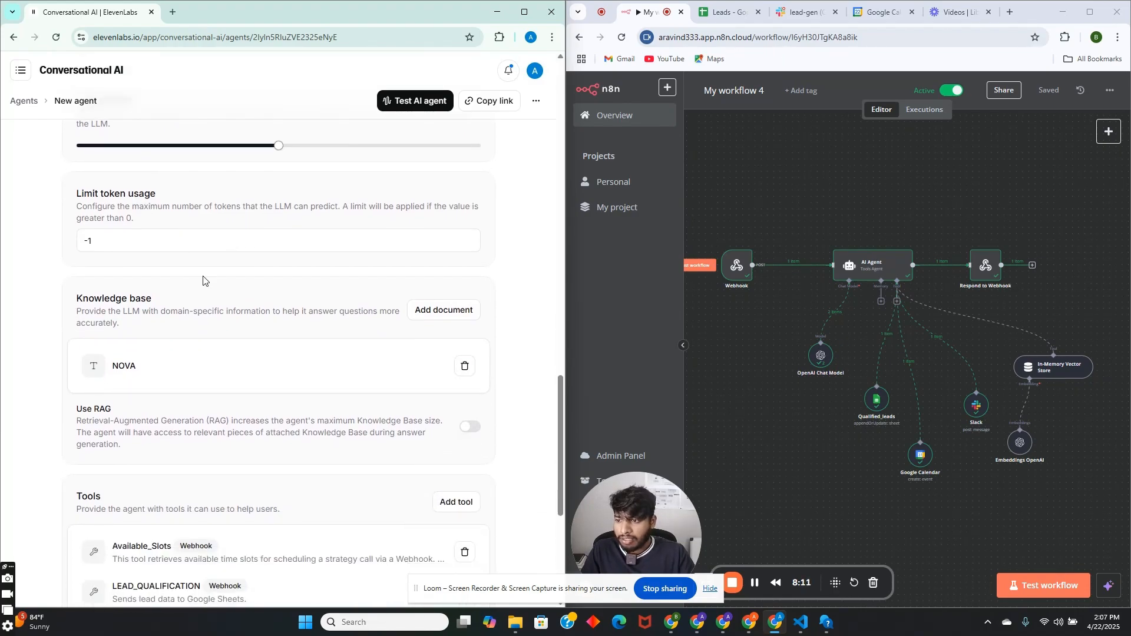
{"action": "left_click_drag", "start_coordinate": [77, 300], "coordinate": [177, 366]}
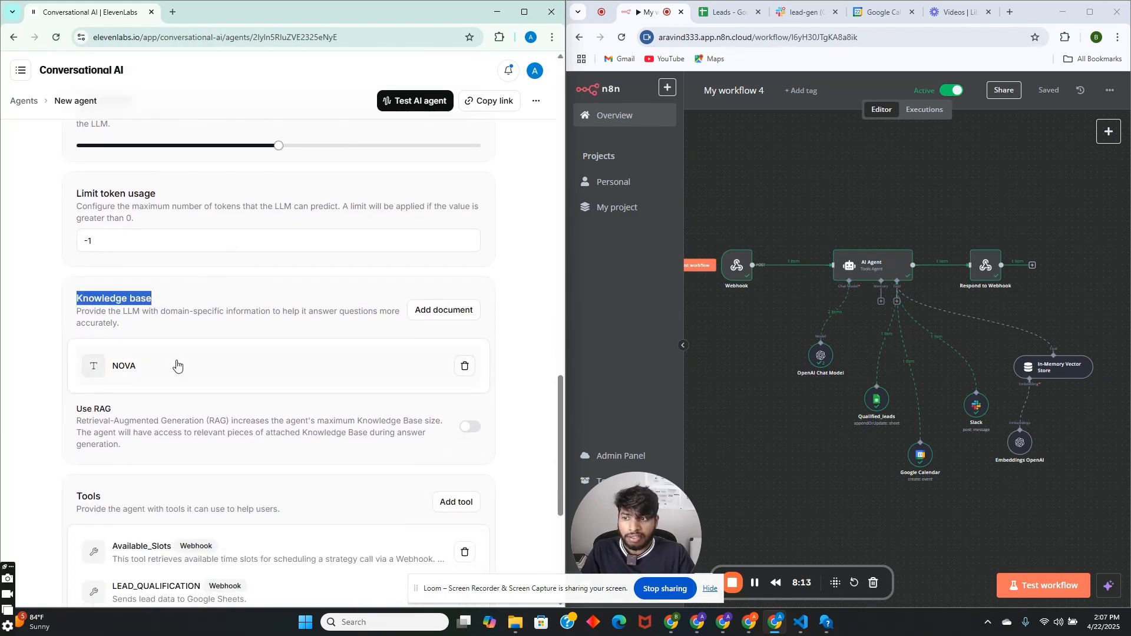
{"action": "left_click", "coordinate": [144, 334]}
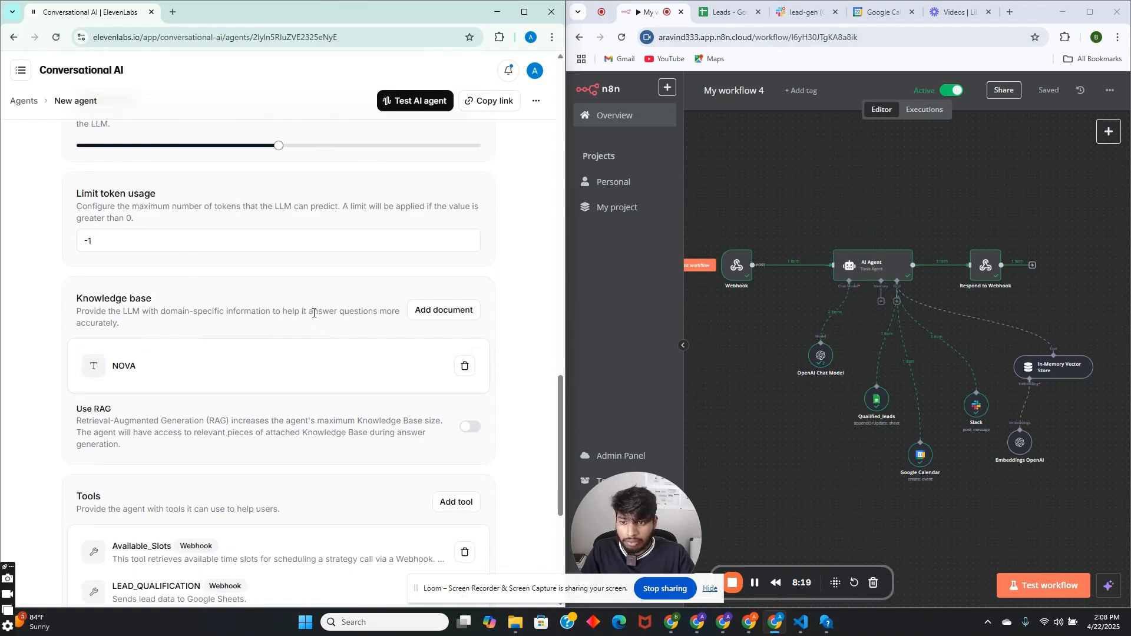
{"action": "left_click_drag", "start_coordinate": [314, 313], "coordinate": [396, 313]}
{"action": "left_click", "coordinate": [334, 331]}
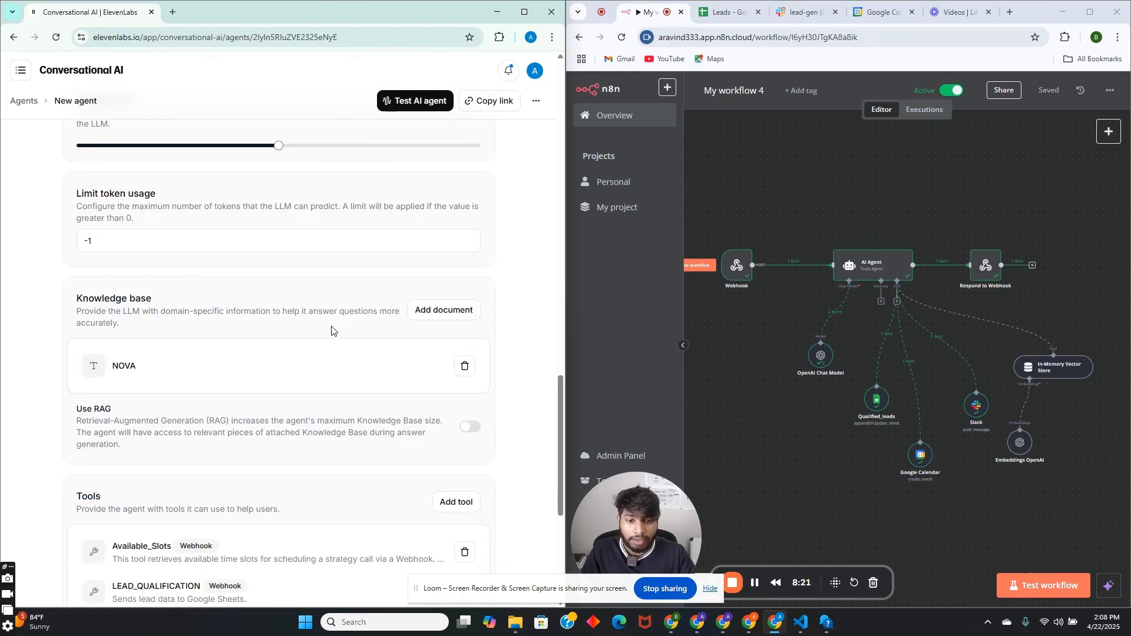
Open the NOVA knowledge base document and highlight sample questions in its text, including "Is this a chatbot?" and "What if I'm not technical?"
{"action": "left_click", "coordinate": [132, 373]}
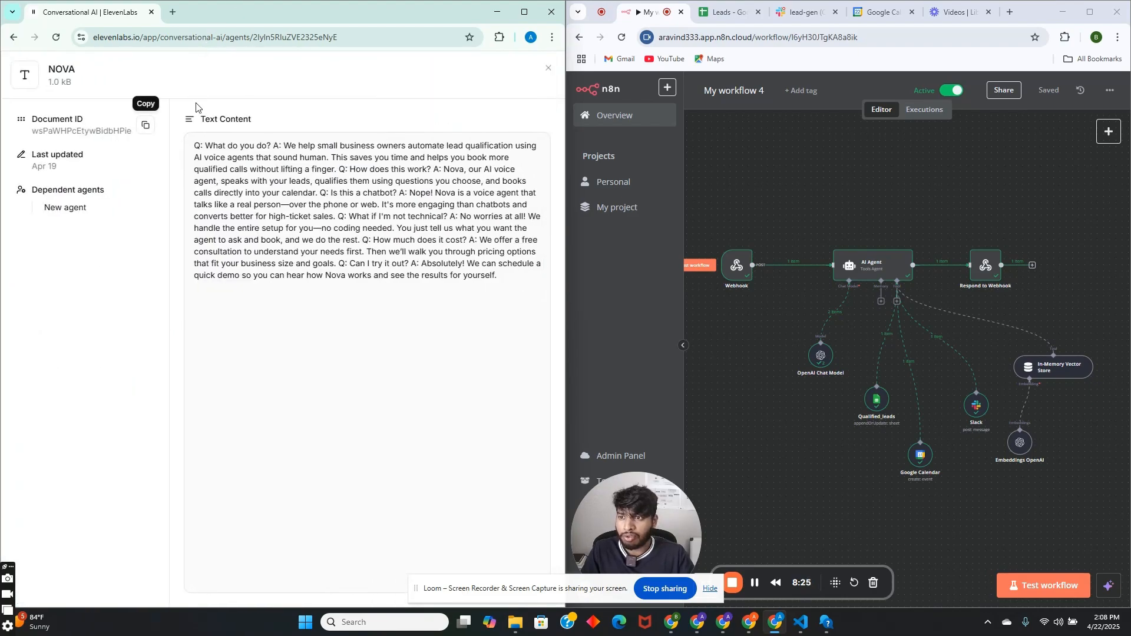
{"action": "left_click_drag", "start_coordinate": [201, 145], "coordinate": [352, 162]}
{"action": "left_click", "coordinate": [373, 181]}
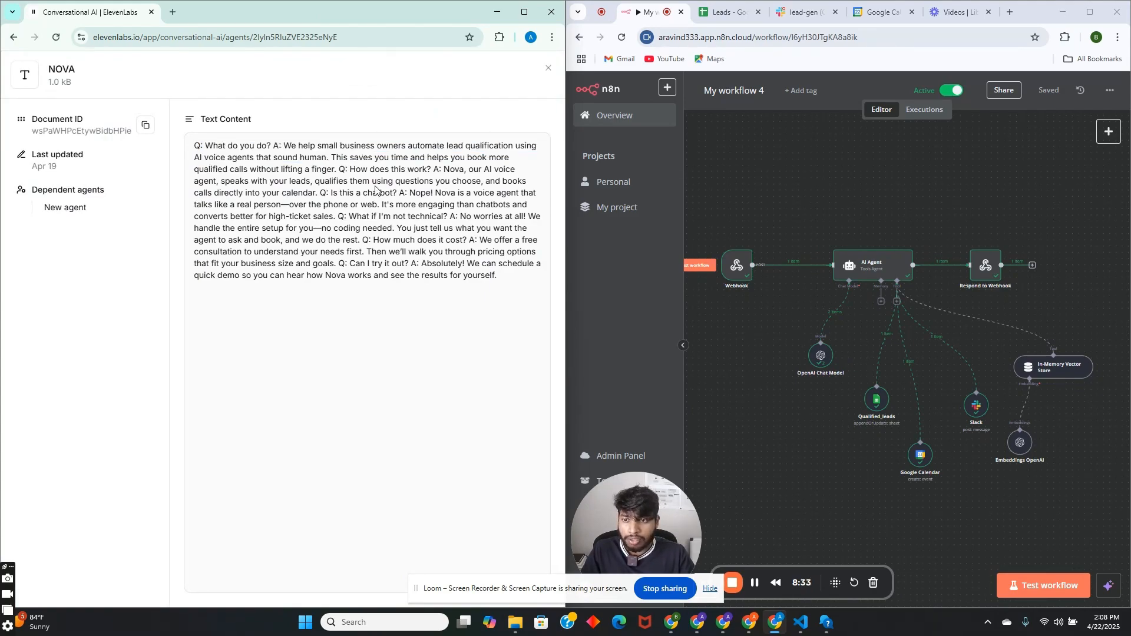
{"action": "left_click_drag", "start_coordinate": [325, 198], "coordinate": [417, 195]}
{"action": "left_click", "coordinate": [406, 208]}
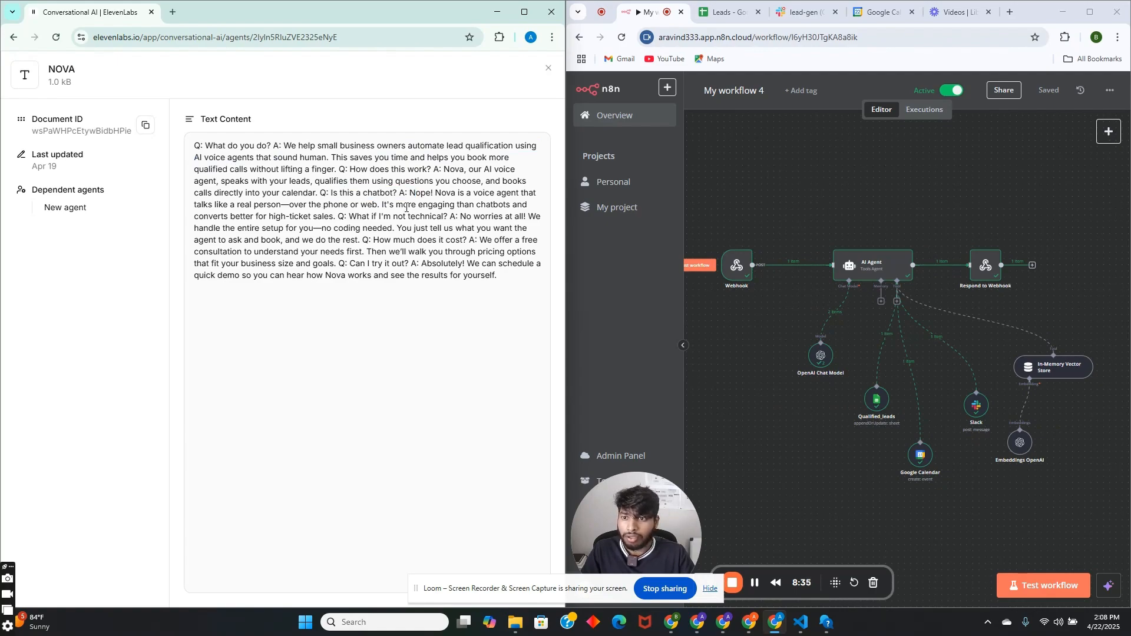
{"action": "left_click_drag", "start_coordinate": [349, 216], "coordinate": [432, 212]}
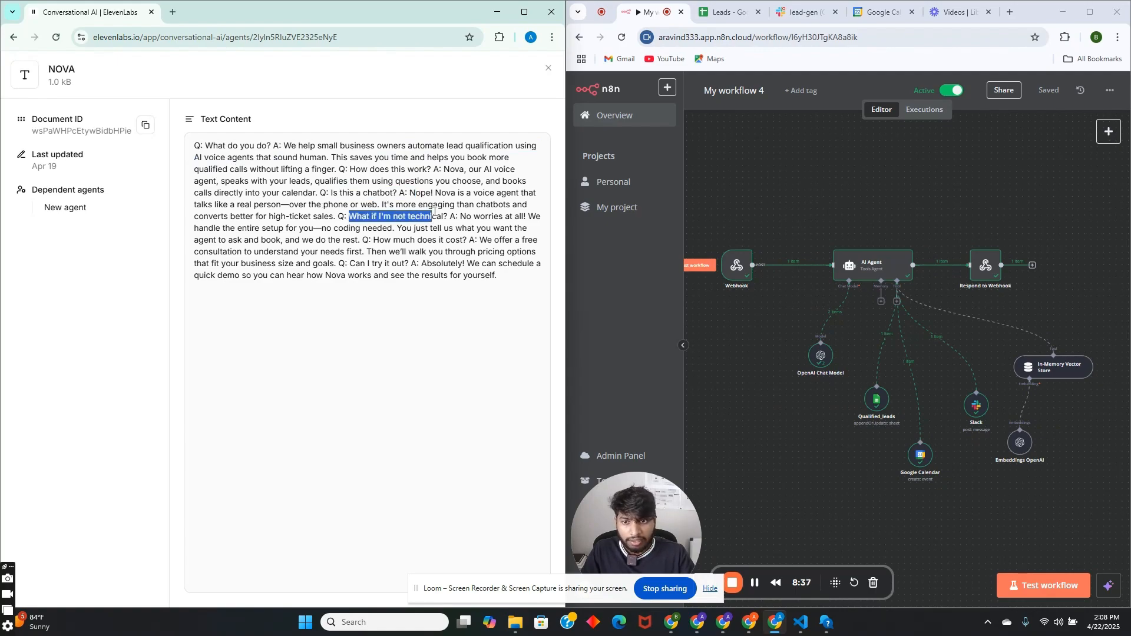
{"action": "left_click", "coordinate": [428, 248]}
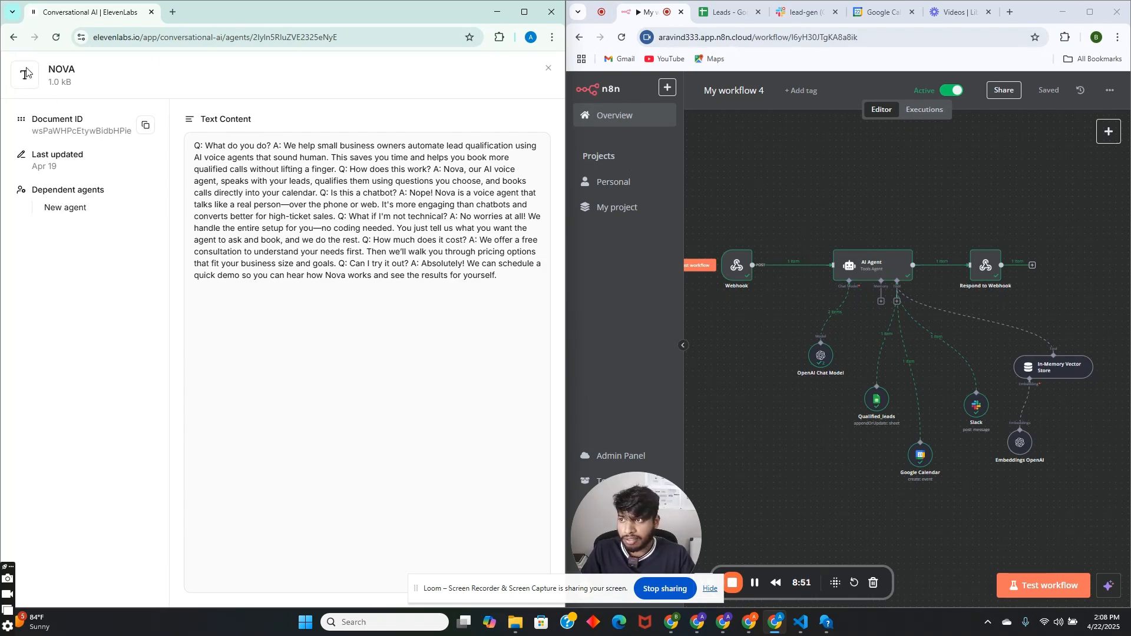
Leave the NOVA document, reopen New agent from the agents list, and look through its settings down to the LLM section
{"action": "left_click", "coordinate": [14, 37]}
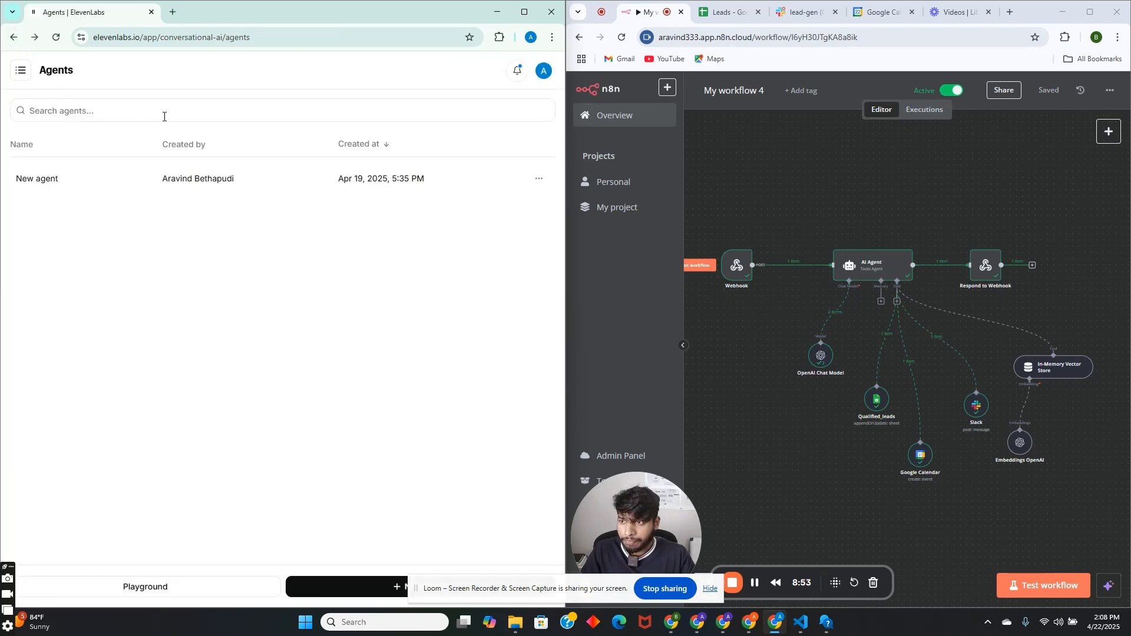
{"action": "left_click", "coordinate": [126, 178]}
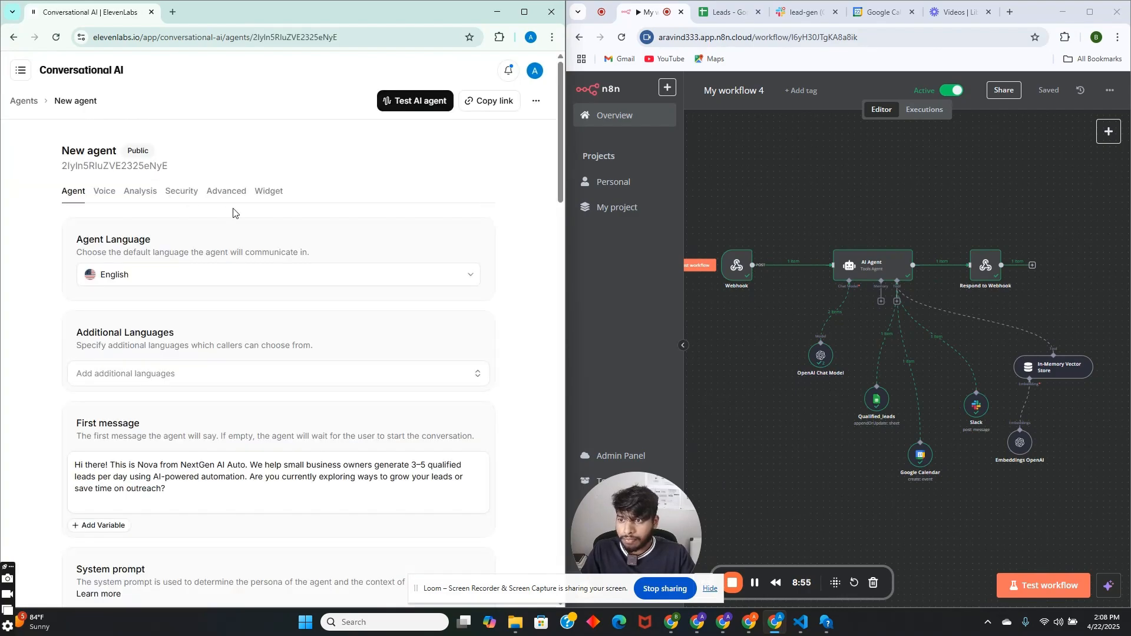
{"action": "scroll", "coordinate": [189, 187], "scroll_direction": "down", "scroll_amount": 1}
{"action": "scroll", "coordinate": [189, 187], "scroll_direction": "down", "scroll_amount": 12}
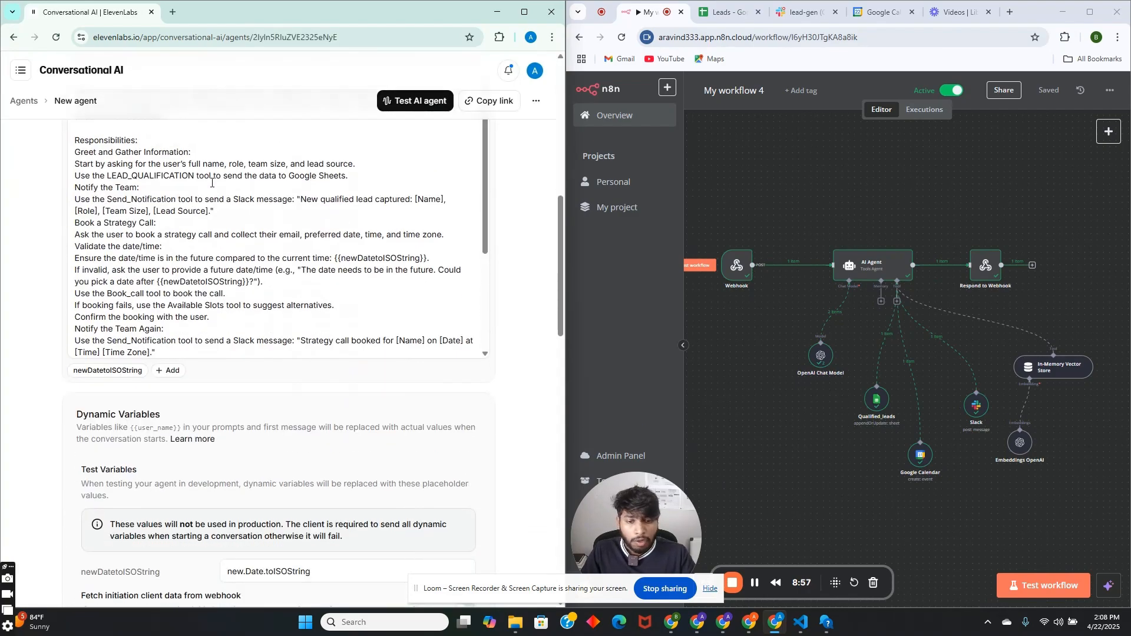
{"action": "scroll", "coordinate": [187, 198], "scroll_direction": "down", "scroll_amount": 5}
{"action": "scroll", "coordinate": [29, 259], "scroll_direction": "down", "scroll_amount": 8}
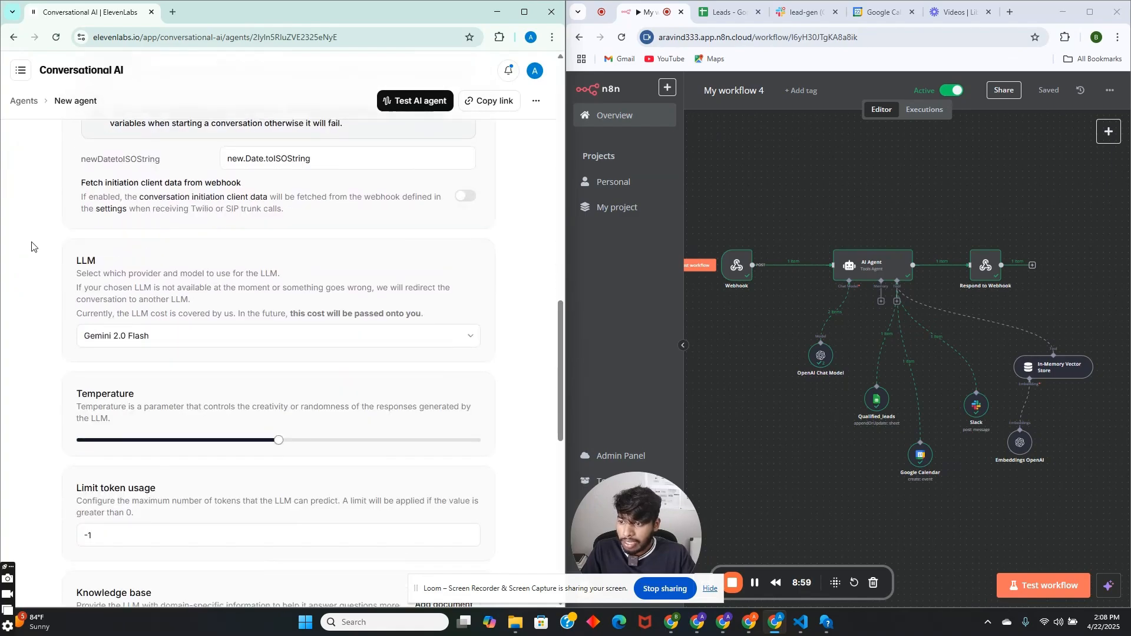
{"action": "scroll", "coordinate": [39, 249], "scroll_direction": "down", "scroll_amount": 5}
View the agent's Voice settings and return to its main Agent settings
{"action": "scroll", "coordinate": [50, 234], "scroll_direction": "up", "scroll_amount": 18}
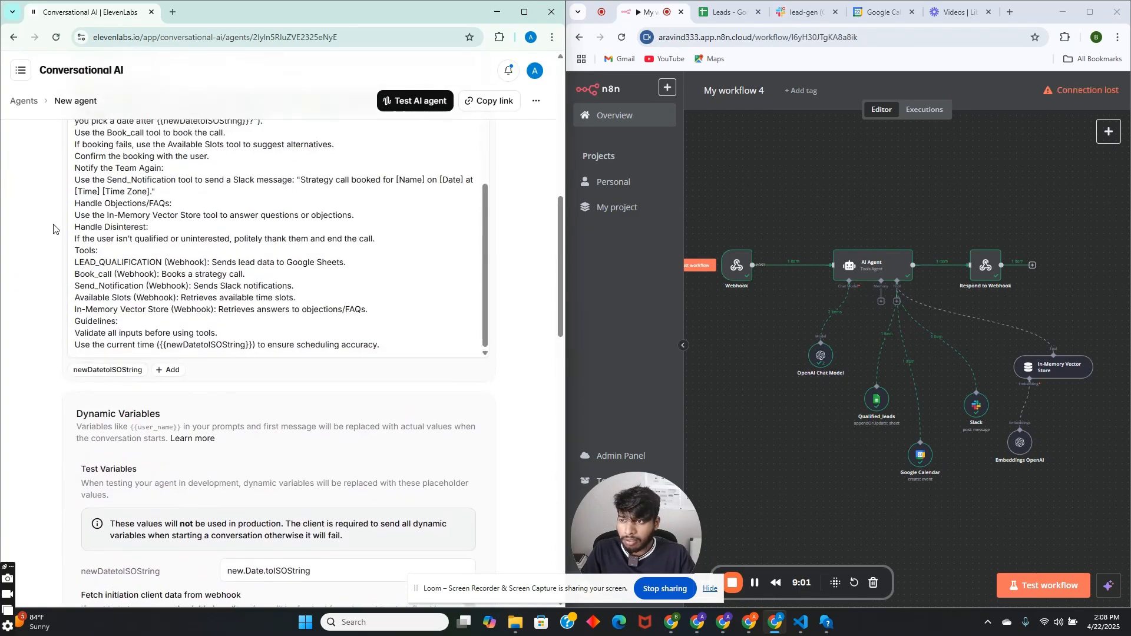
{"action": "scroll", "coordinate": [53, 224], "scroll_direction": "up", "scroll_amount": 4}
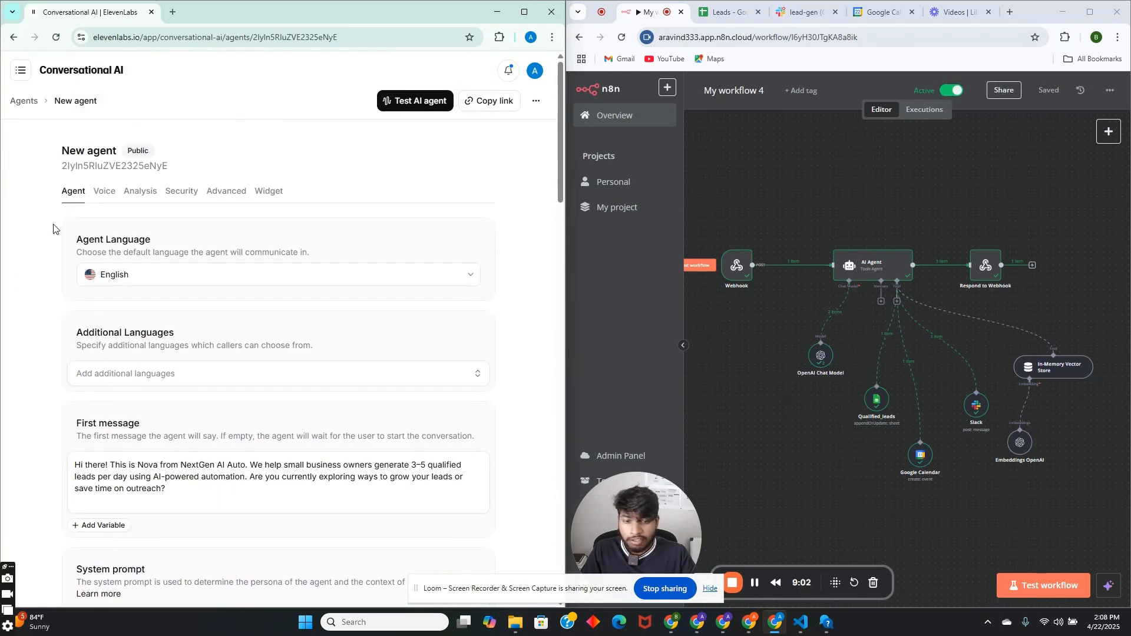
{"action": "left_click", "coordinate": [104, 192]}
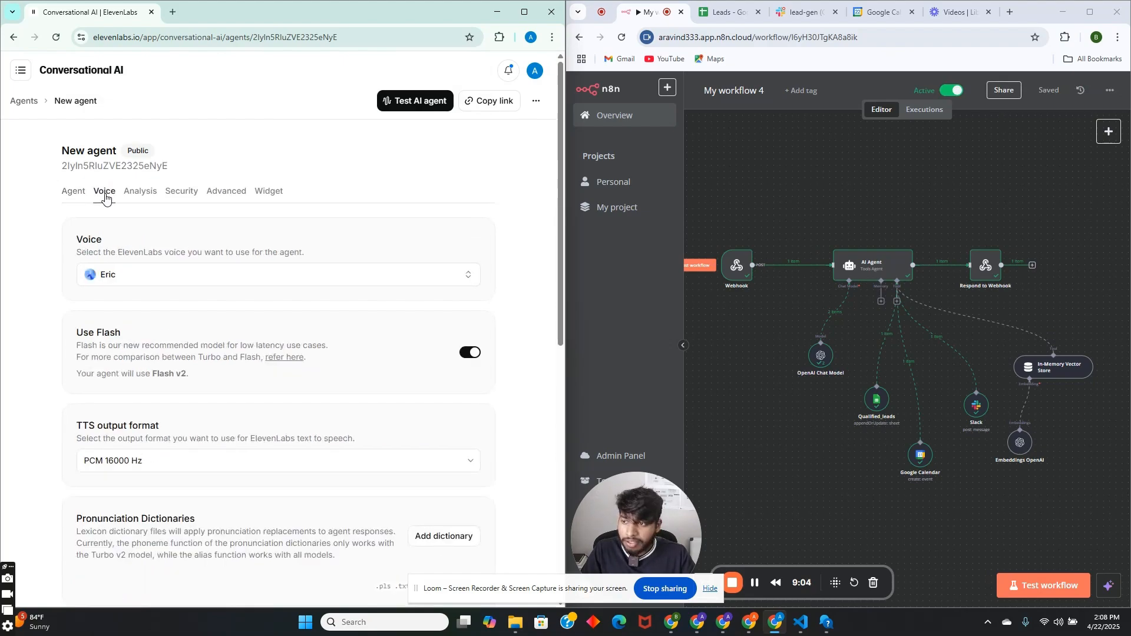
{"action": "left_click", "coordinate": [75, 195]}
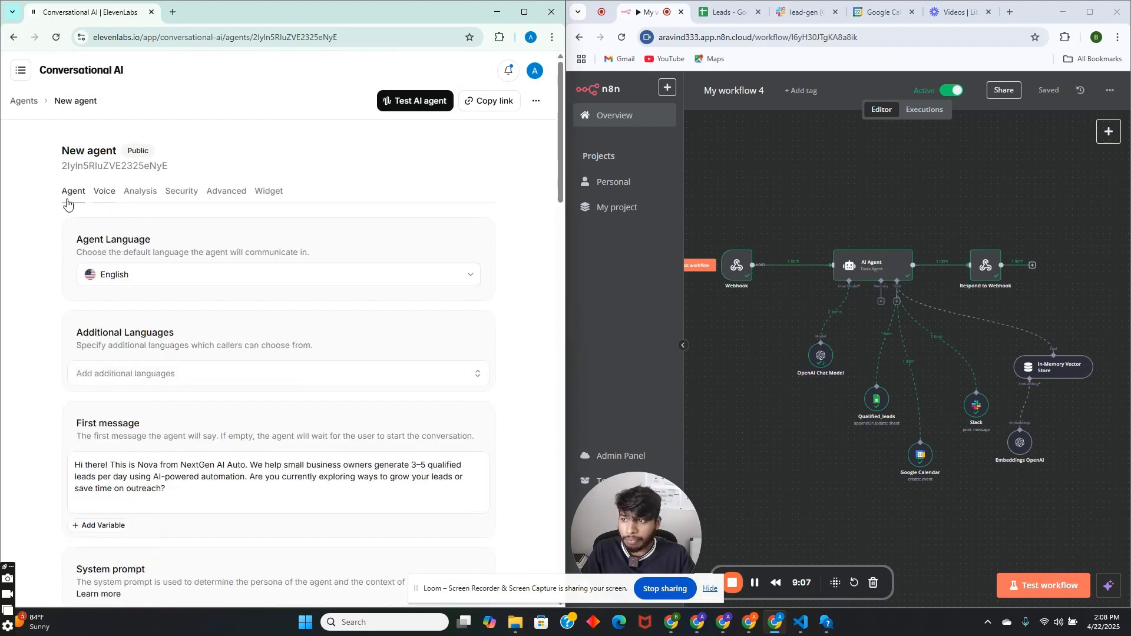
Open the Available_Slots webhook tool for editing and point out its name and description in the configuration
{"action": "scroll", "coordinate": [79, 204], "scroll_direction": "down", "scroll_amount": 15}
{"action": "scroll", "coordinate": [83, 206], "scroll_direction": "down", "scroll_amount": 3}
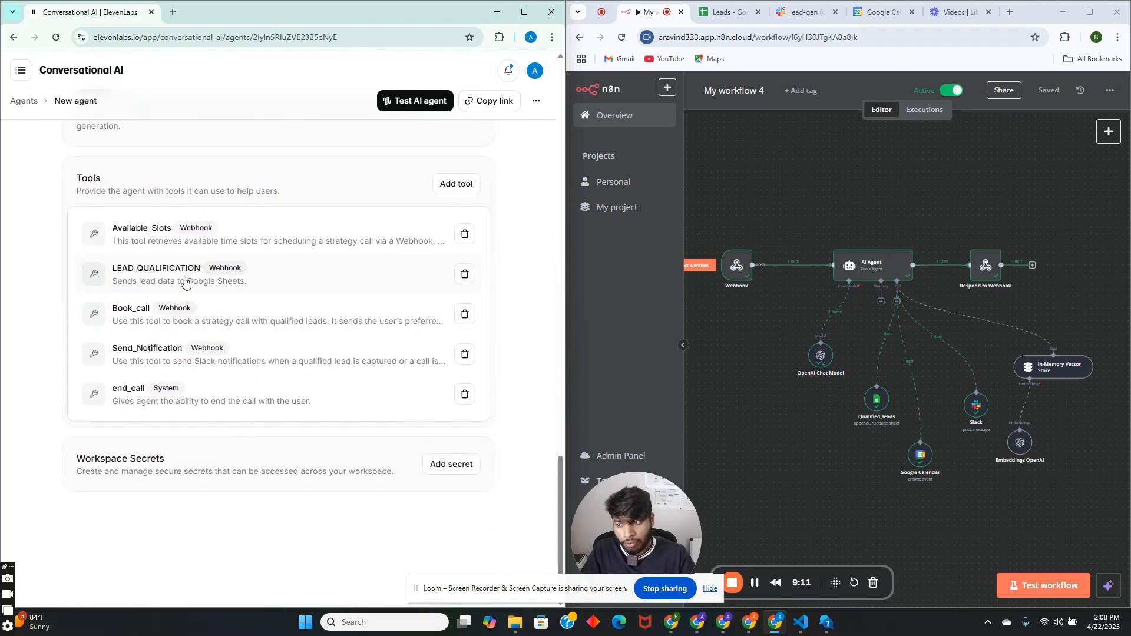
{"action": "left_click", "coordinate": [165, 239]}
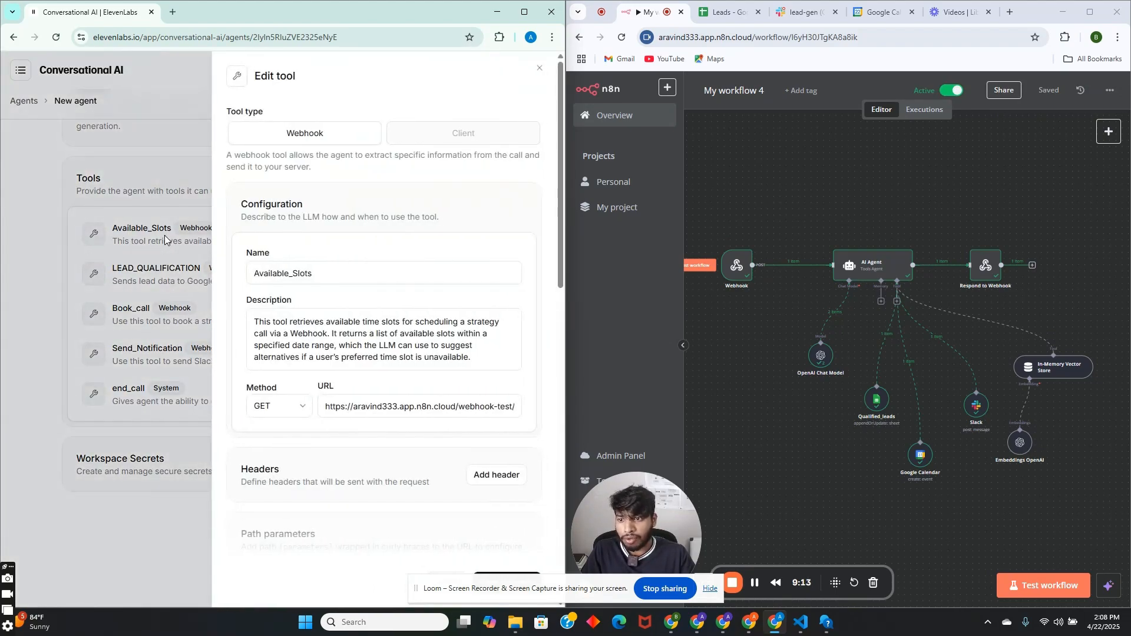
{"action": "scroll", "coordinate": [278, 254], "scroll_direction": "down", "scroll_amount": 1}
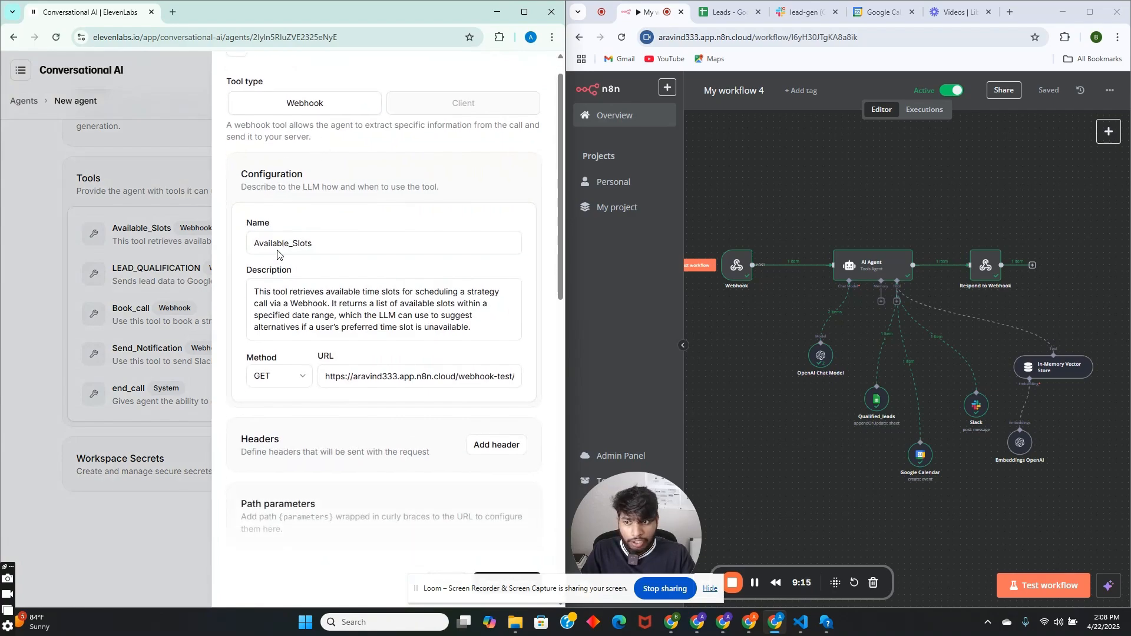
{"action": "left_click_drag", "start_coordinate": [255, 214], "coordinate": [301, 216]}
{"action": "left_click", "coordinate": [333, 285]}
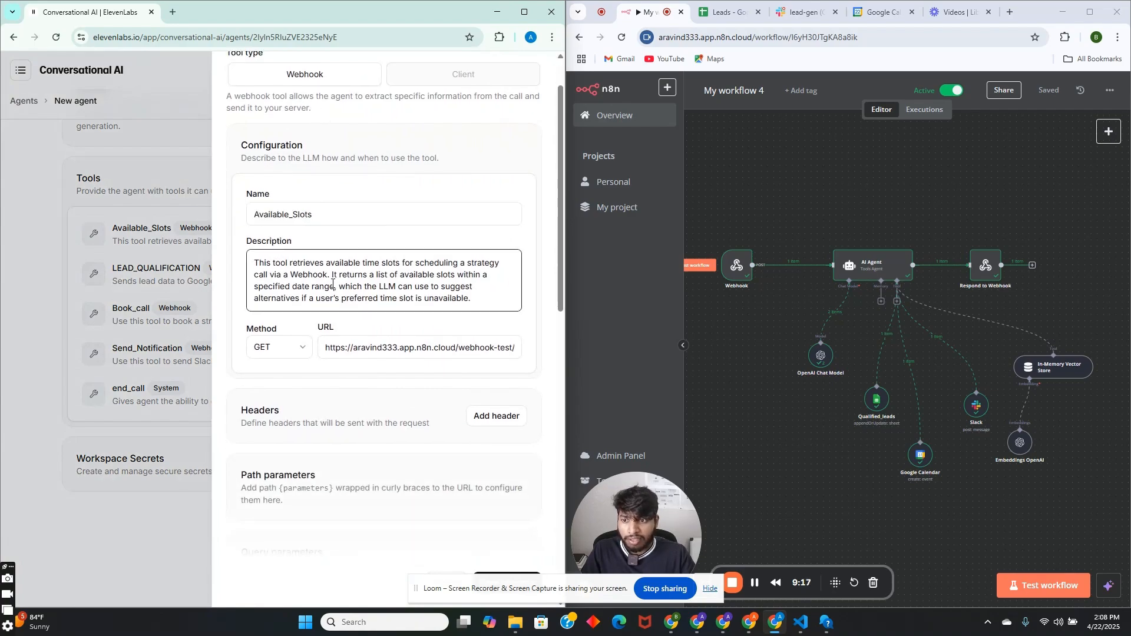
Highlight the start of the Available_Slots tool's description, look over its parameter sections, and close the tool
{"action": "left_click_drag", "start_coordinate": [257, 260], "coordinate": [401, 274]}
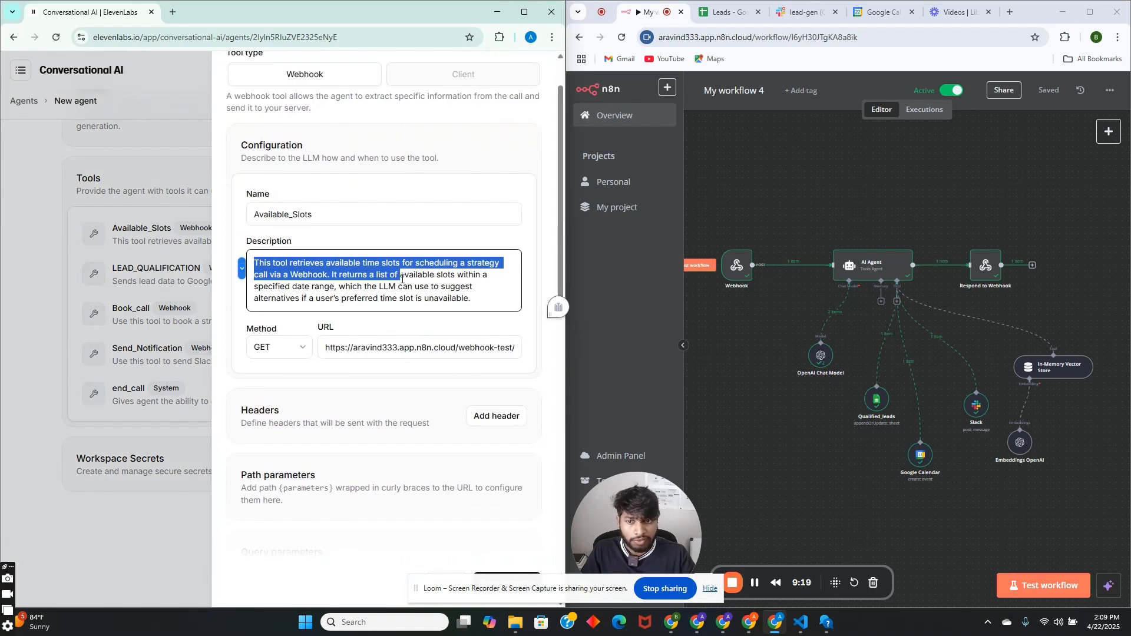
{"action": "left_click", "coordinate": [361, 298]}
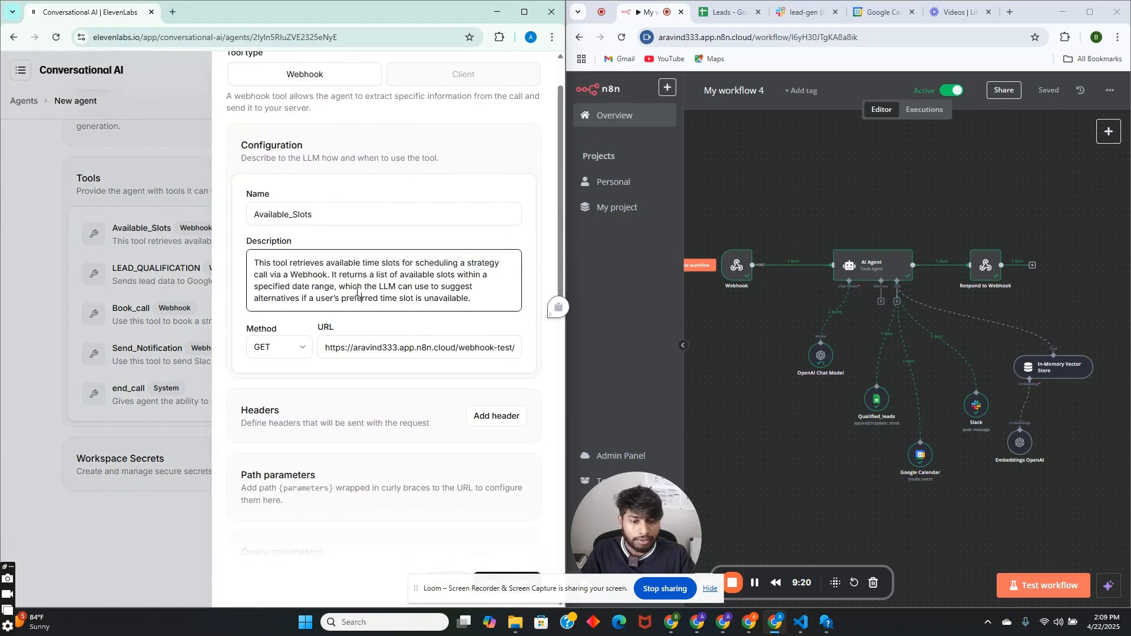
{"action": "scroll", "coordinate": [301, 353], "scroll_direction": "down", "scroll_amount": 2}
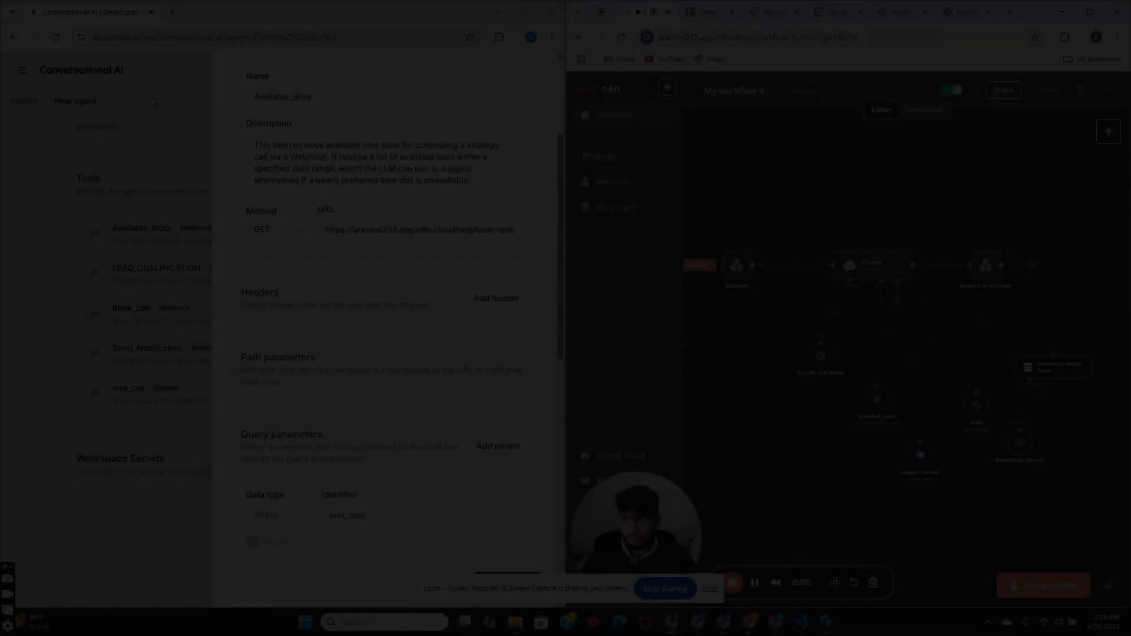
{"action": "left_click", "coordinate": [151, 101]}
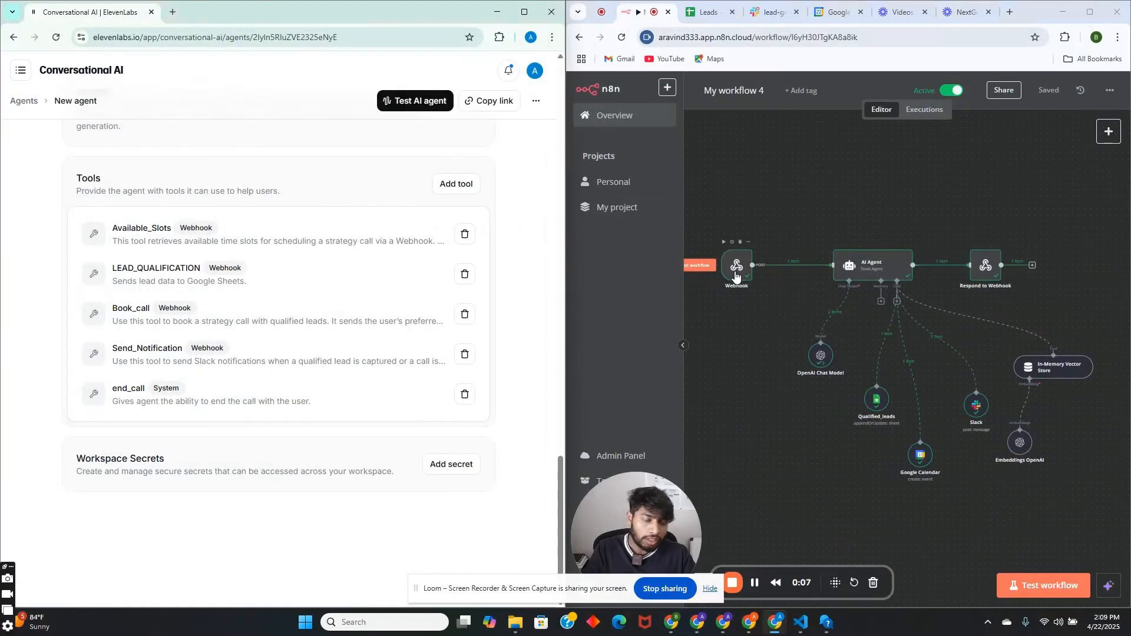
Switch to the n8n workflow and open its Webhook node to point out the test URL
{"action": "left_click", "coordinate": [736, 275]}
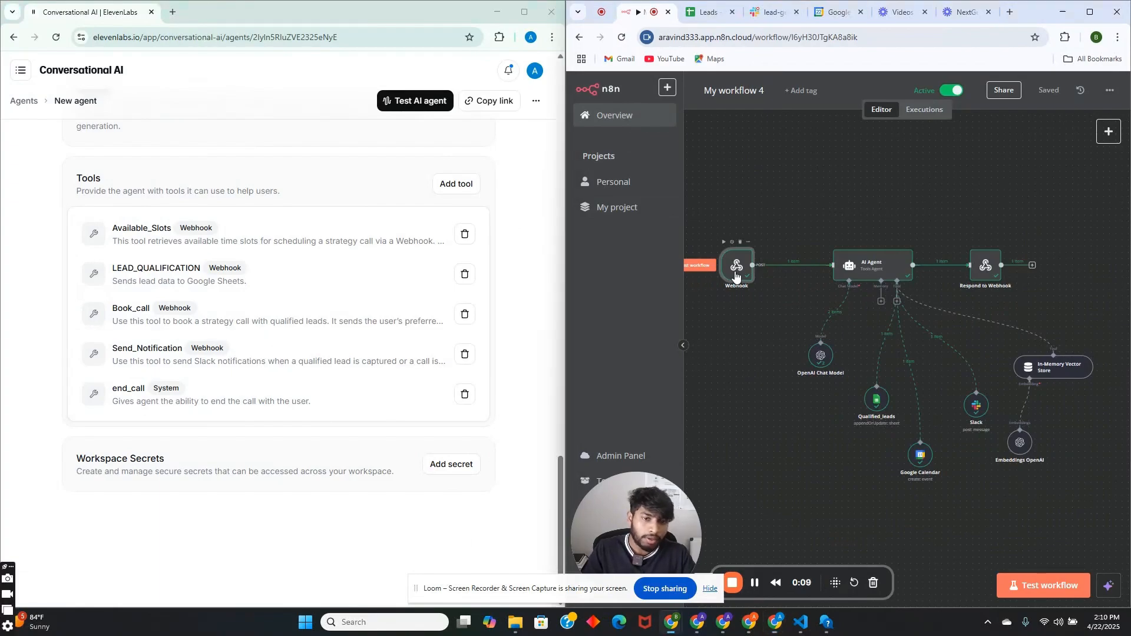
{"action": "double_click", "coordinate": [736, 276]}
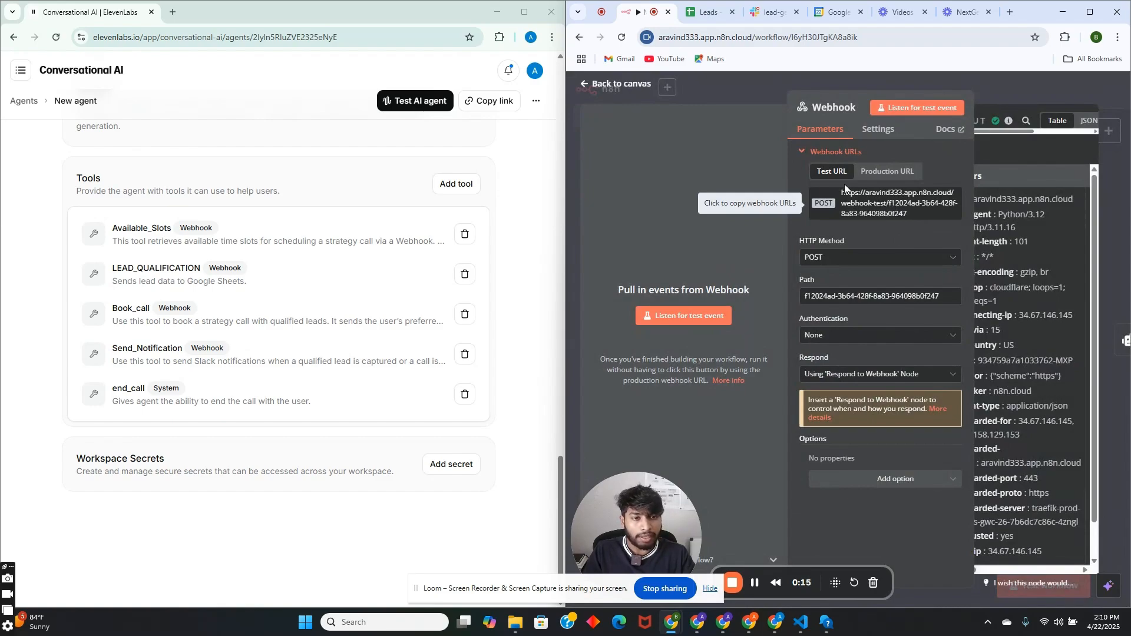
{"action": "left_click", "coordinate": [865, 211]}
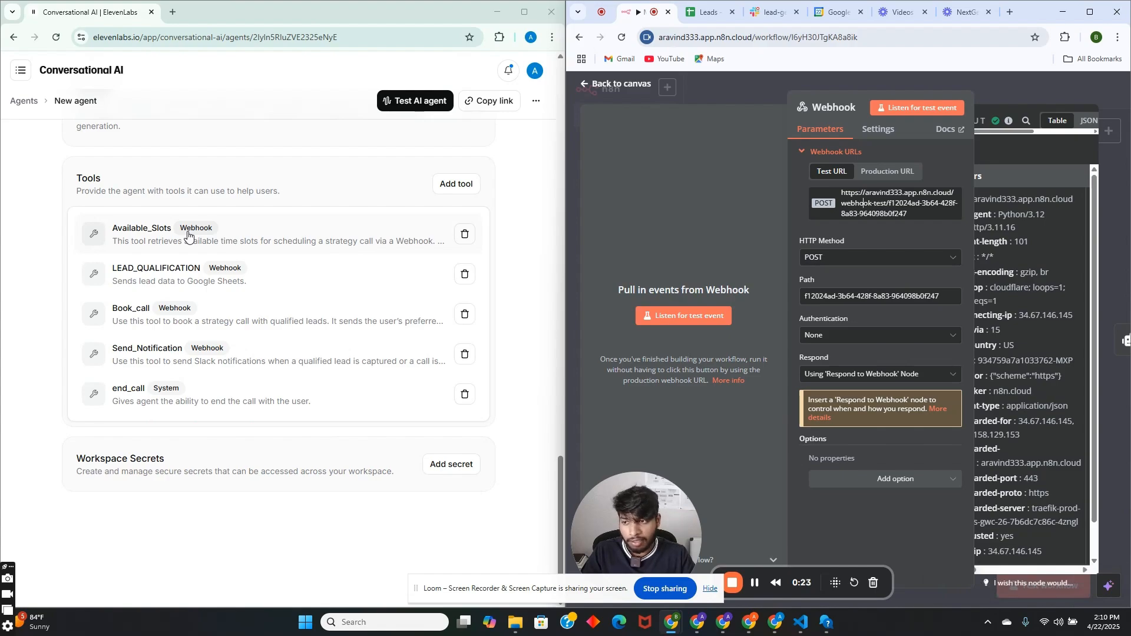
Open the agent's Send_Notification webhook tool for editing and highlight its name and description
{"action": "left_click", "coordinate": [199, 359]}
{"action": "scroll", "coordinate": [412, 321], "scroll_direction": "down", "scroll_amount": 1}
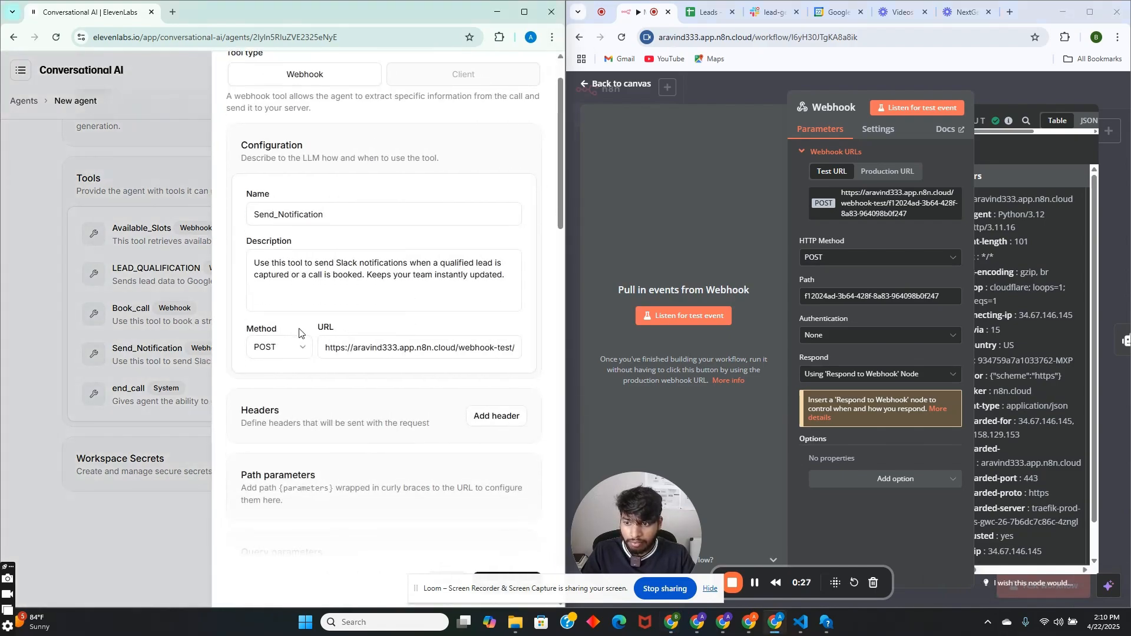
{"action": "scroll", "coordinate": [292, 200], "scroll_direction": "up", "scroll_amount": 1}
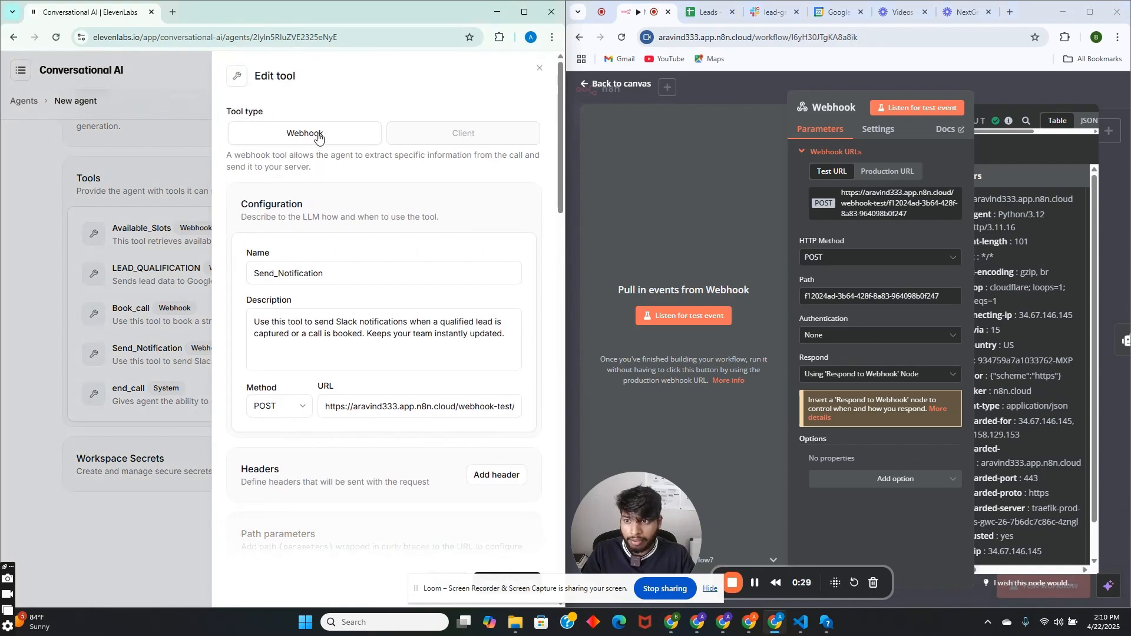
{"action": "scroll", "coordinate": [355, 263], "scroll_direction": "down", "scroll_amount": 1}
{"action": "left_click_drag", "start_coordinate": [334, 209], "coordinate": [238, 219]}
{"action": "left_click", "coordinate": [311, 291]}
{"action": "left_click_drag", "start_coordinate": [331, 296], "coordinate": [252, 261]}
{"action": "scroll", "coordinate": [285, 213], "scroll_direction": "down", "scroll_amount": 2}
{"action": "left_click", "coordinate": [279, 212]}
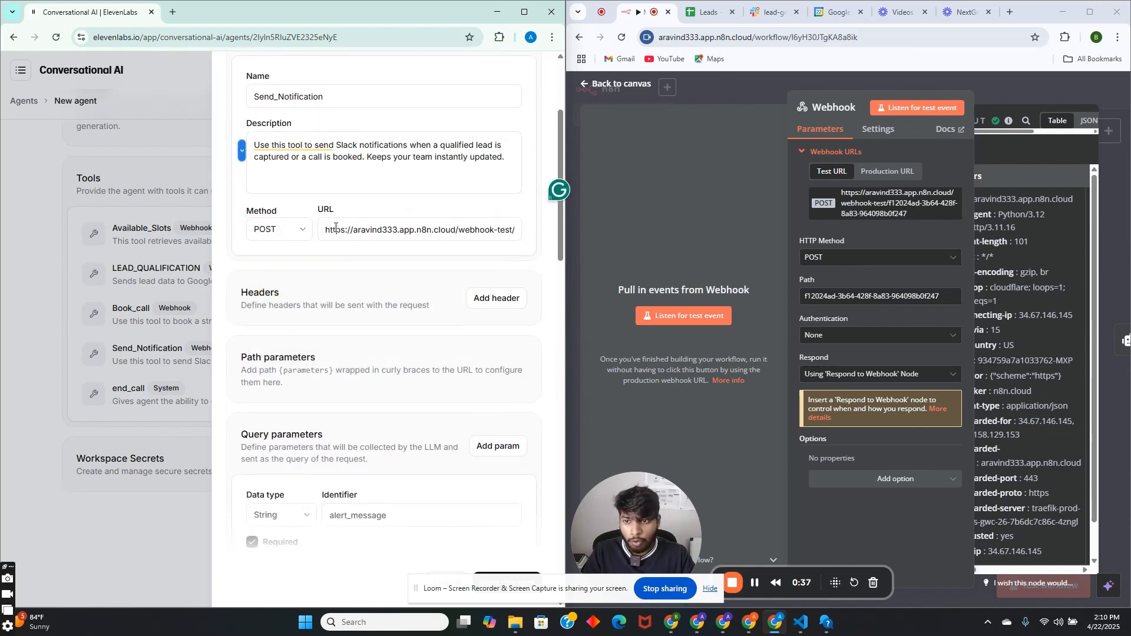
Point out the tool's URL label, copy the test URL from the n8n Webhook node, and place the cursor in the tool's URL field
{"action": "left_click_drag", "start_coordinate": [320, 211], "coordinate": [346, 213]}
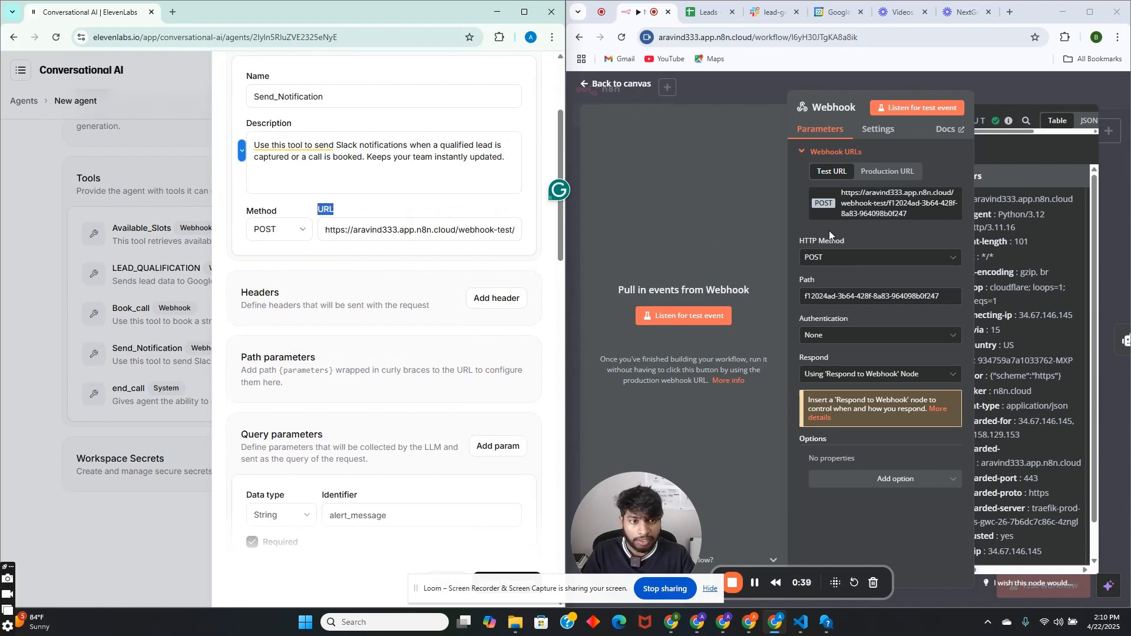
{"action": "left_click", "coordinate": [890, 195]}
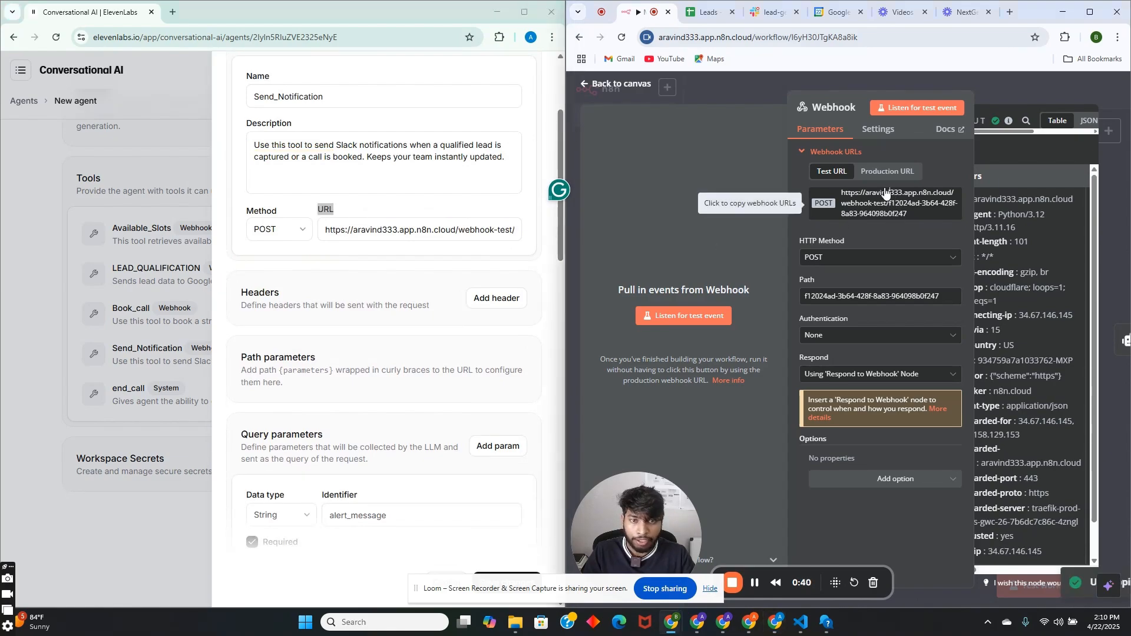
{"action": "left_click", "coordinate": [501, 233]}
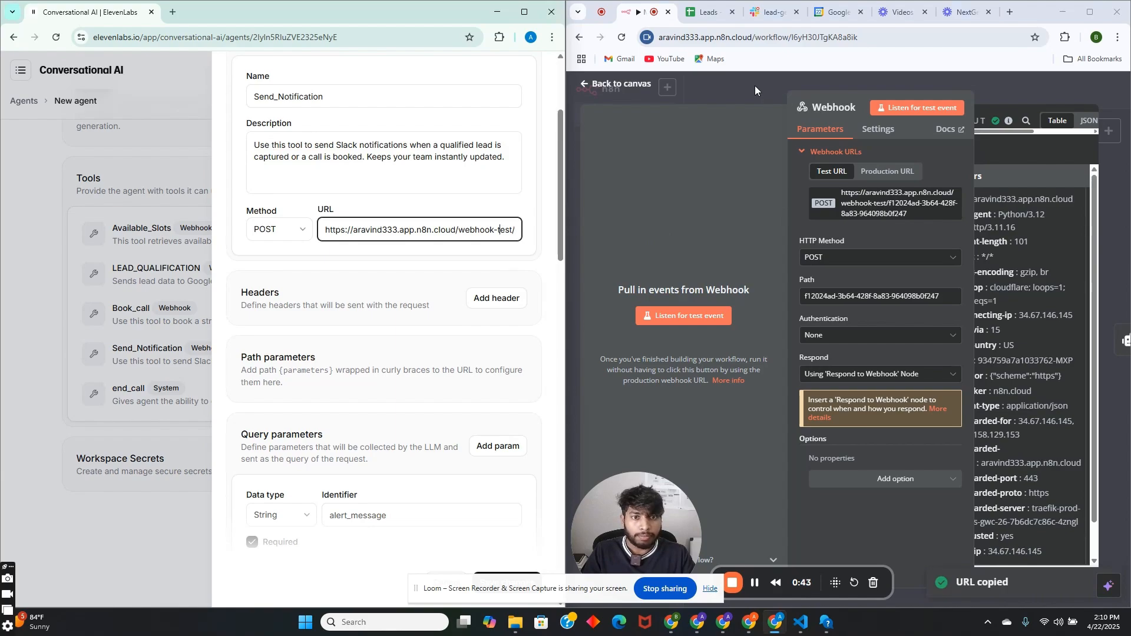
Examine the alert_message query parameter of Send_Notification, highlighting its identifier and its description
{"action": "scroll", "coordinate": [477, 281], "scroll_direction": "down", "scroll_amount": 2}
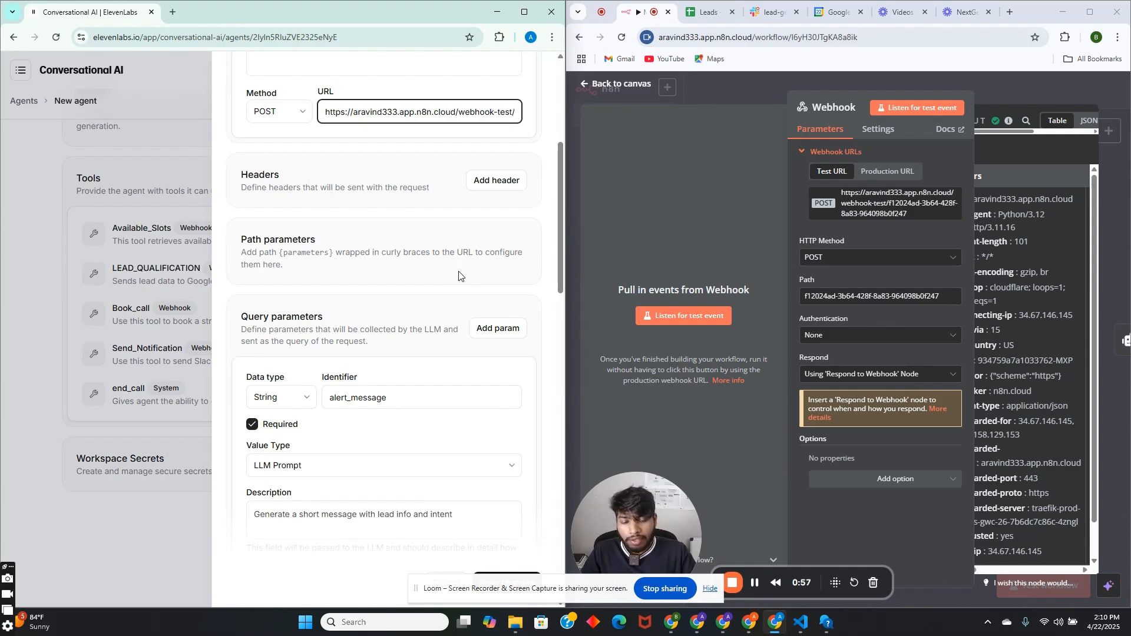
{"action": "scroll", "coordinate": [454, 295], "scroll_direction": "down", "scroll_amount": 2}
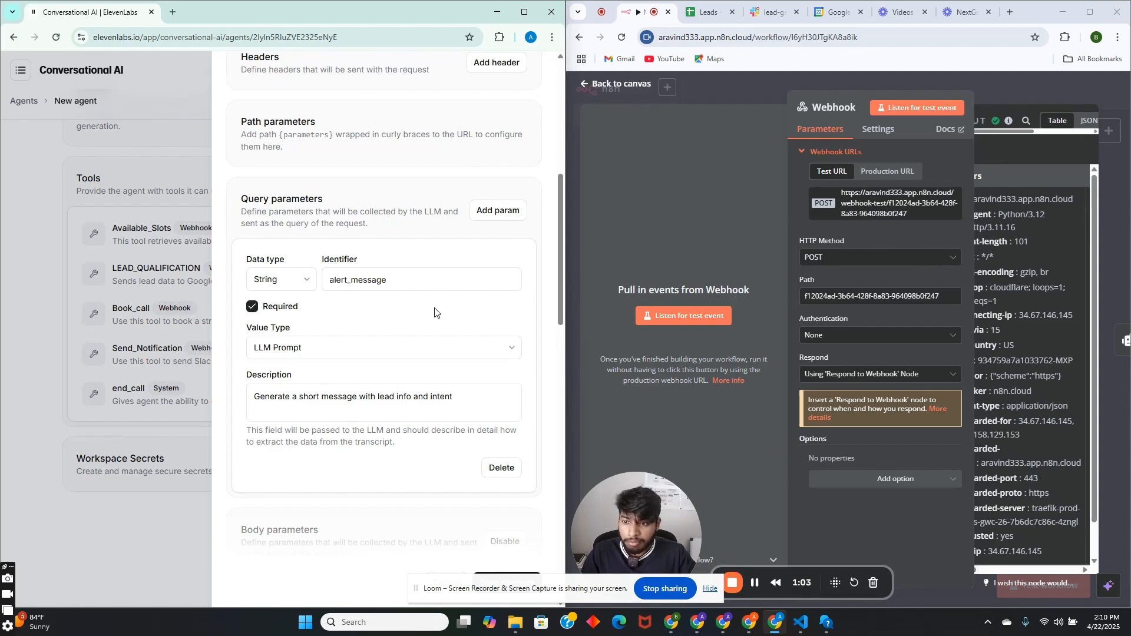
{"action": "left_click_drag", "start_coordinate": [400, 289], "coordinate": [331, 278]}
{"action": "scroll", "coordinate": [292, 376], "scroll_direction": "down", "scroll_amount": 1}
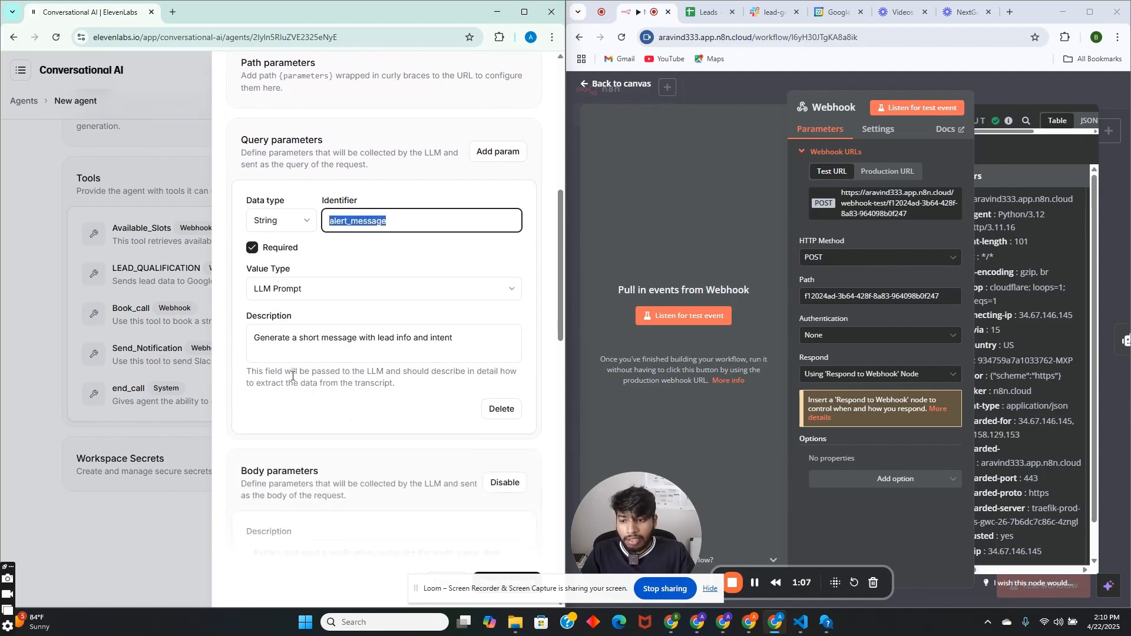
{"action": "left_click_drag", "start_coordinate": [250, 343], "coordinate": [459, 351]}
{"action": "left_click", "coordinate": [459, 352]}
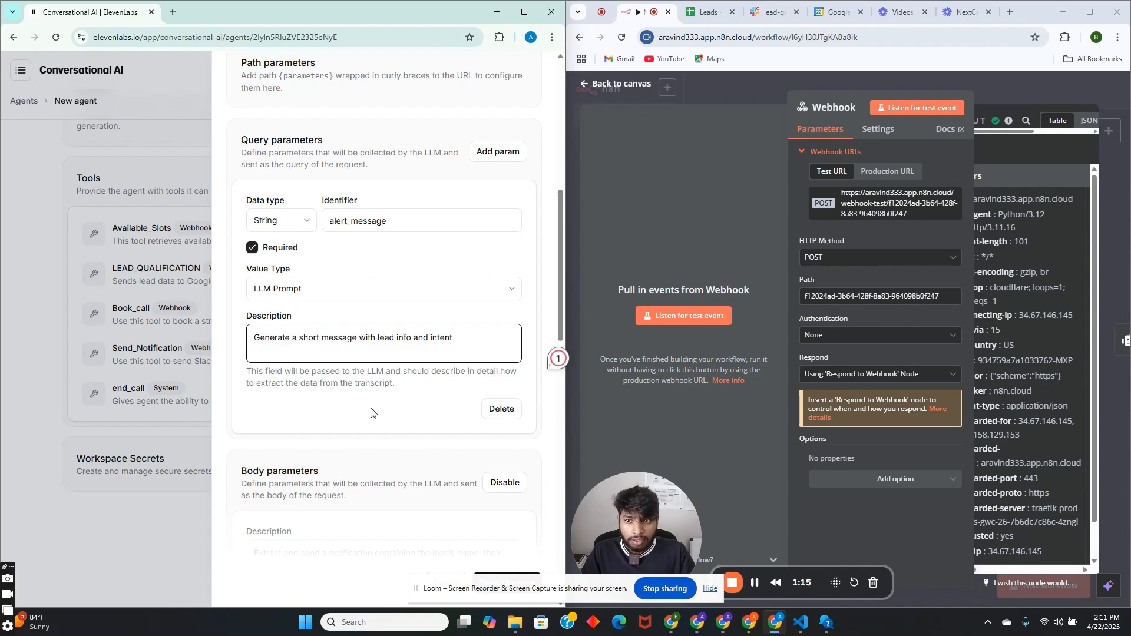
Review the body parameters of Send_Notification, highlighting their description and viewing the name and scheduled_time properties, and close the tool
{"action": "scroll", "coordinate": [371, 413], "scroll_direction": "down", "scroll_amount": 3}
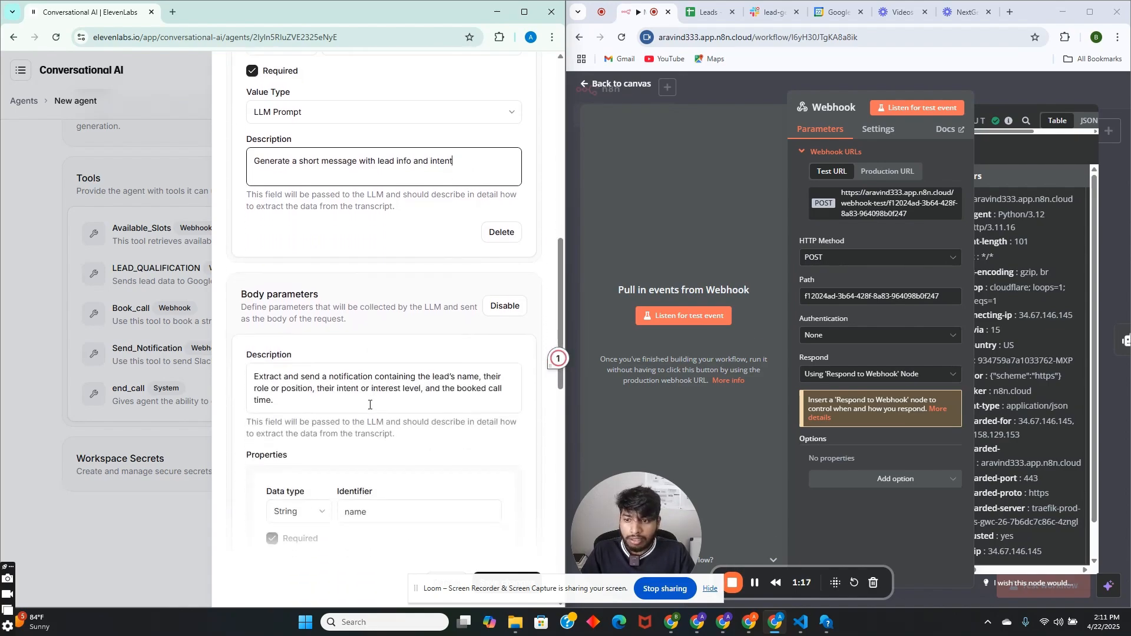
{"action": "scroll", "coordinate": [301, 367], "scroll_direction": "down", "scroll_amount": 1}
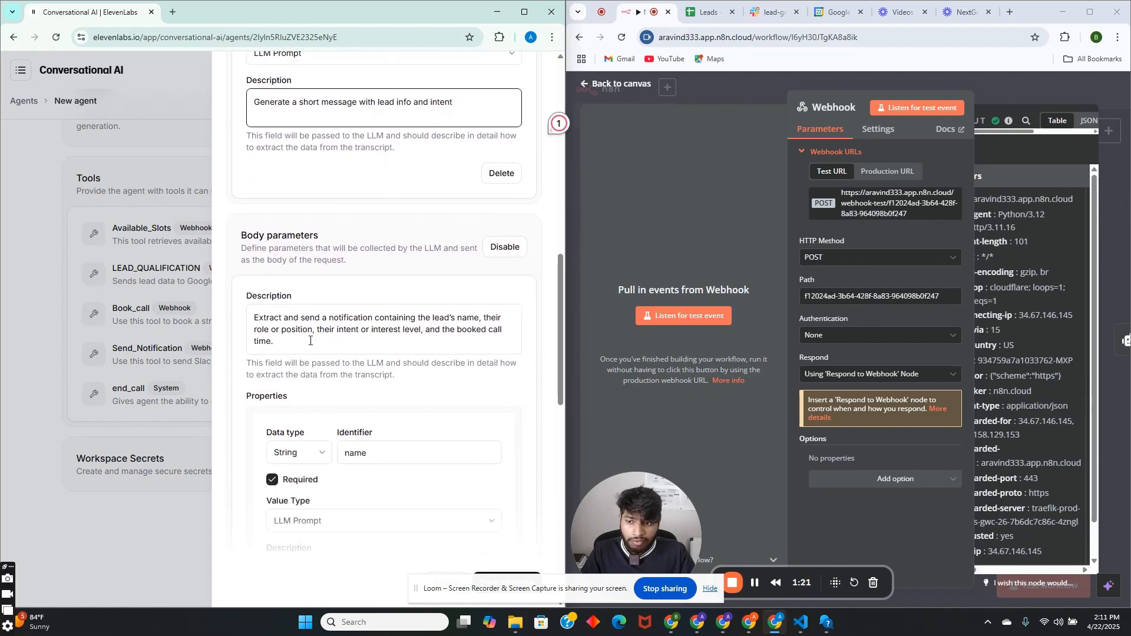
{"action": "left_click_drag", "start_coordinate": [290, 342], "coordinate": [270, 329]}
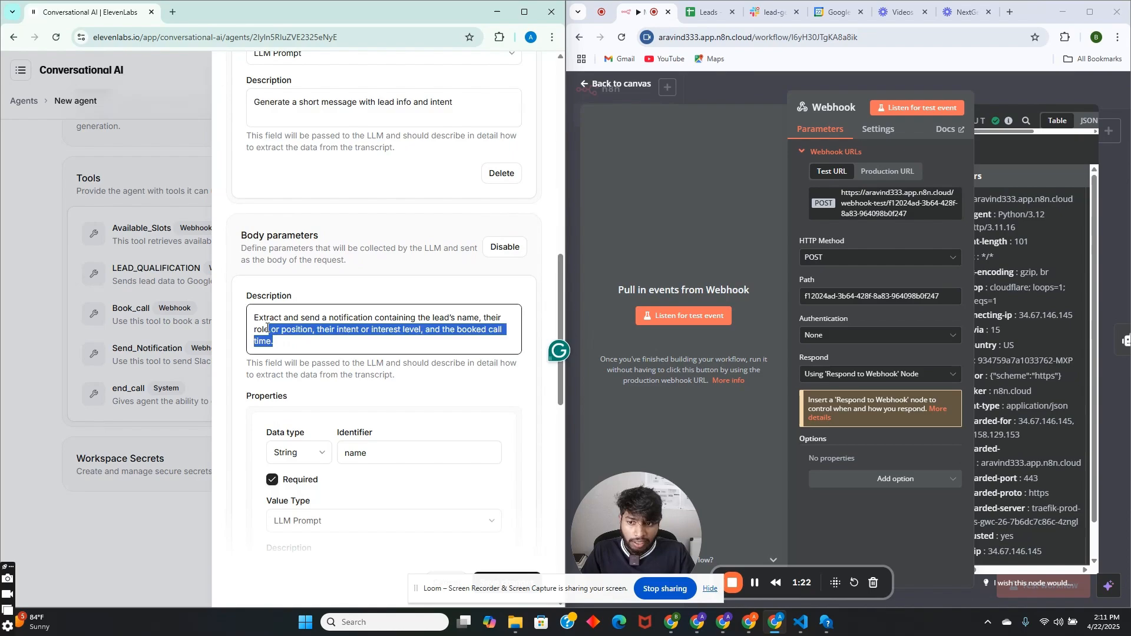
{"action": "left_click", "coordinate": [299, 345]}
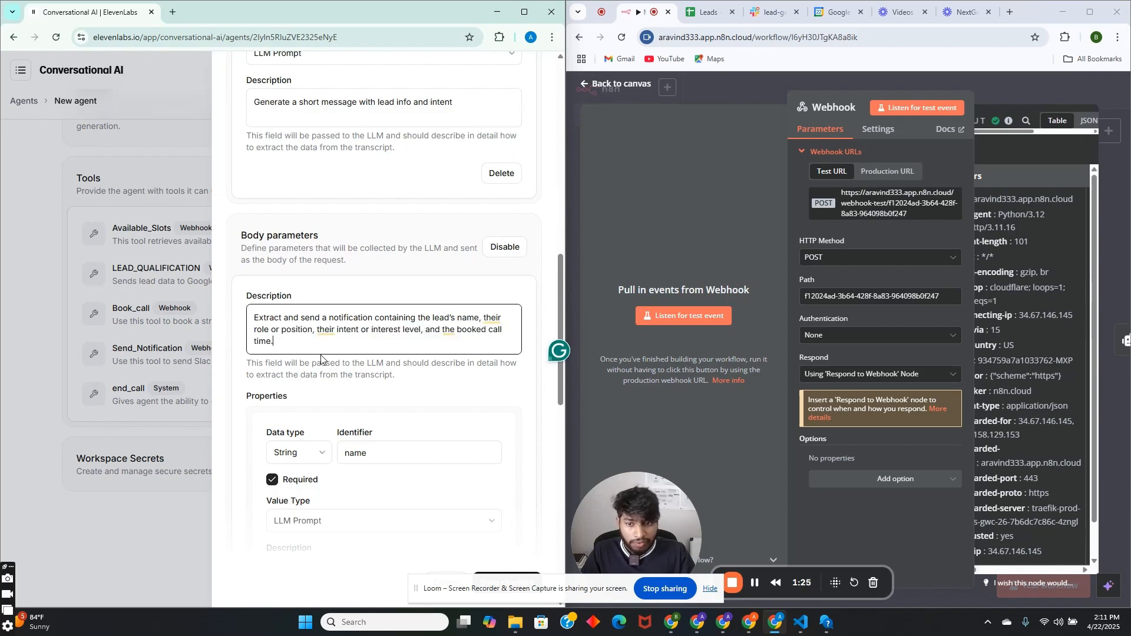
{"action": "scroll", "coordinate": [321, 358], "scroll_direction": "down", "scroll_amount": 1}
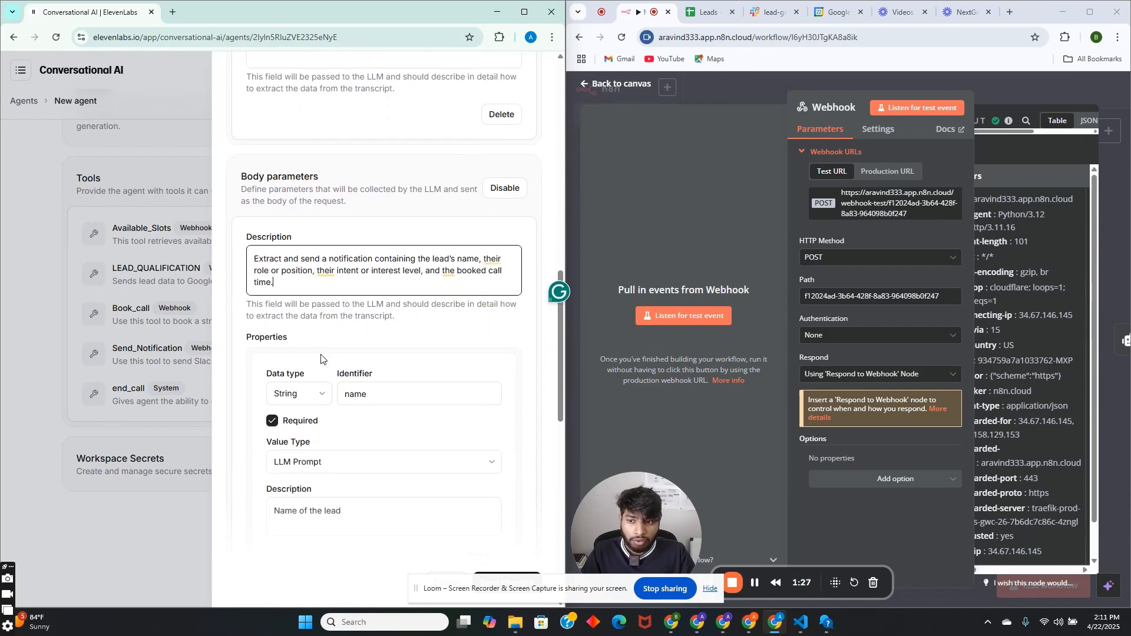
{"action": "scroll", "coordinate": [323, 357], "scroll_direction": "down", "scroll_amount": 3}
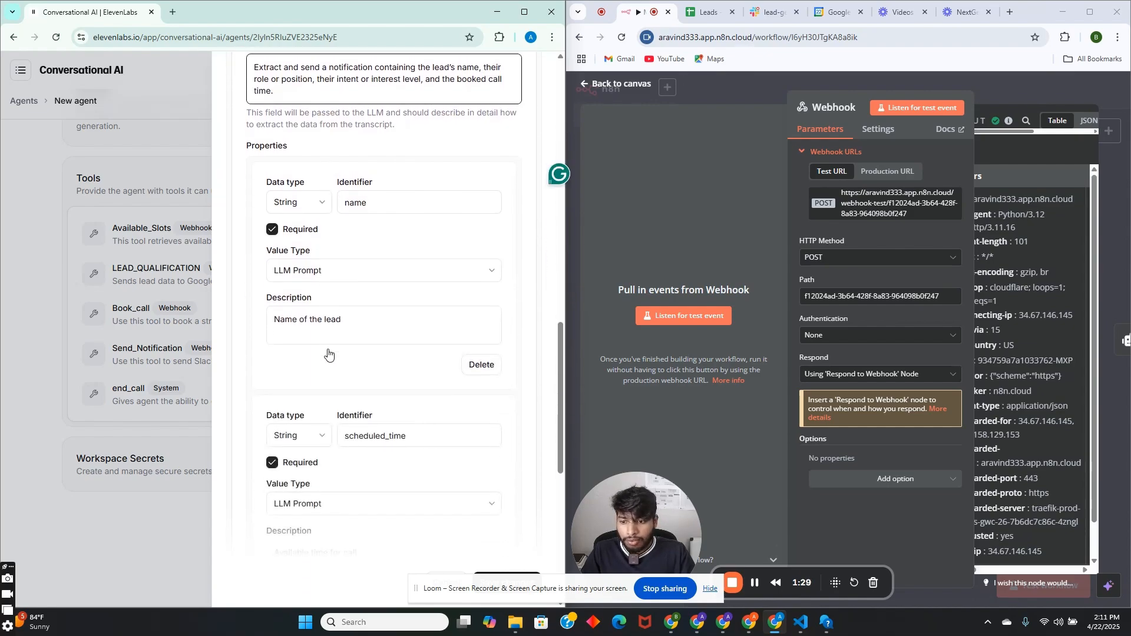
{"action": "left_click", "coordinate": [172, 93]}
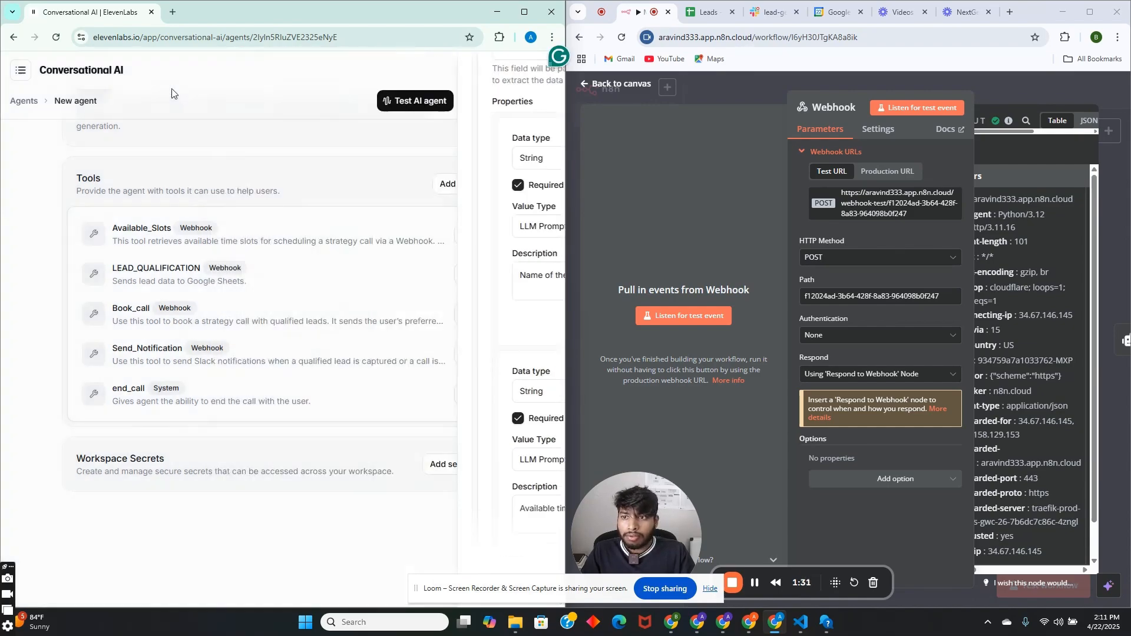
Return to the n8n canvas, reopen the Webhook node to view its URL settings and output, and close it
{"action": "left_click", "coordinate": [1002, 91]}
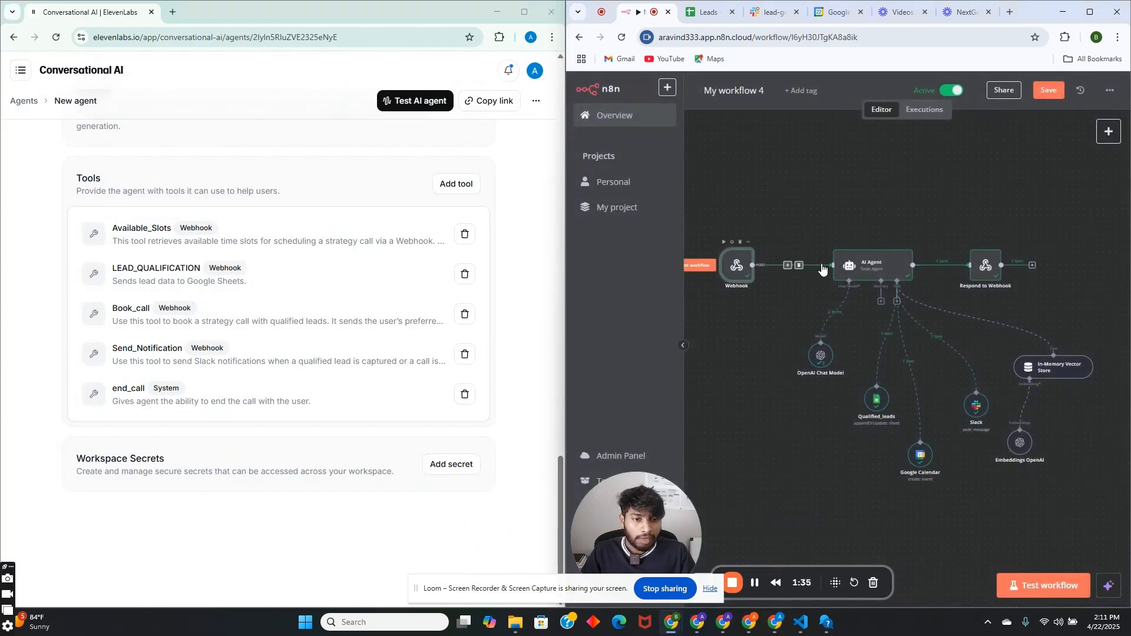
{"action": "double_click", "coordinate": [736, 271]}
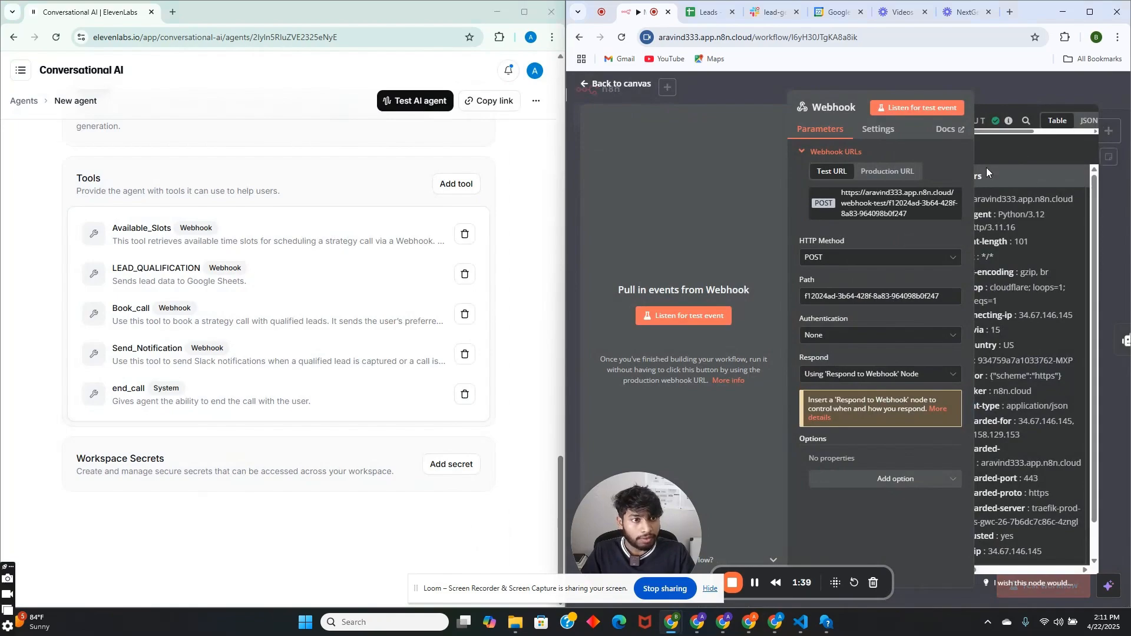
{"action": "left_click_drag", "start_coordinate": [973, 165], "coordinate": [950, 165]}
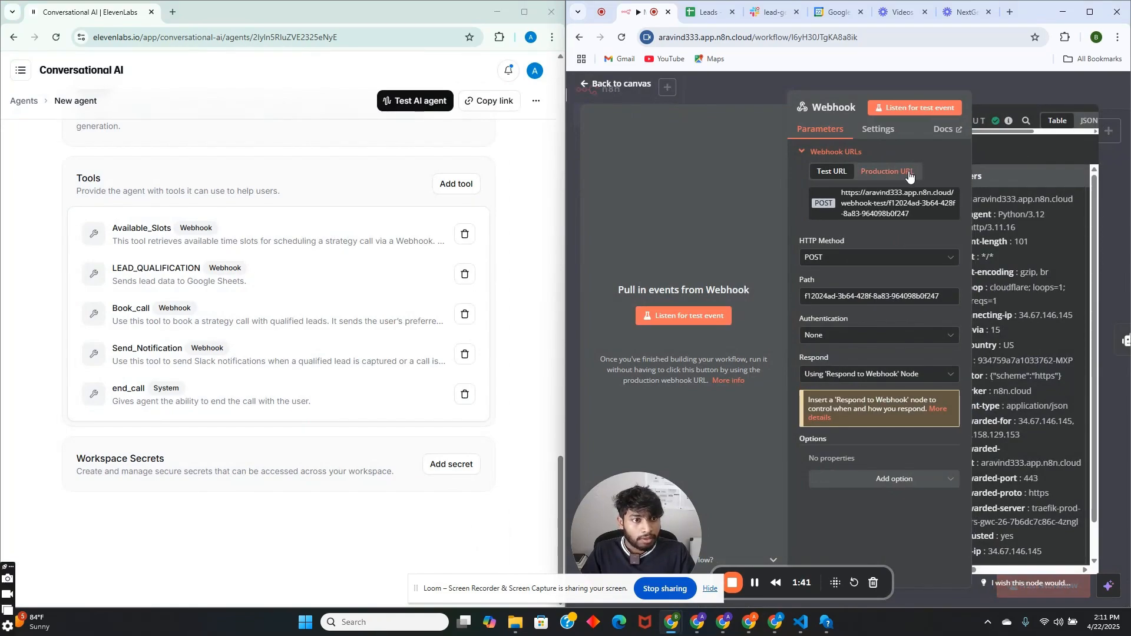
{"action": "scroll", "coordinate": [1034, 249], "scroll_direction": "down", "scroll_amount": 1}
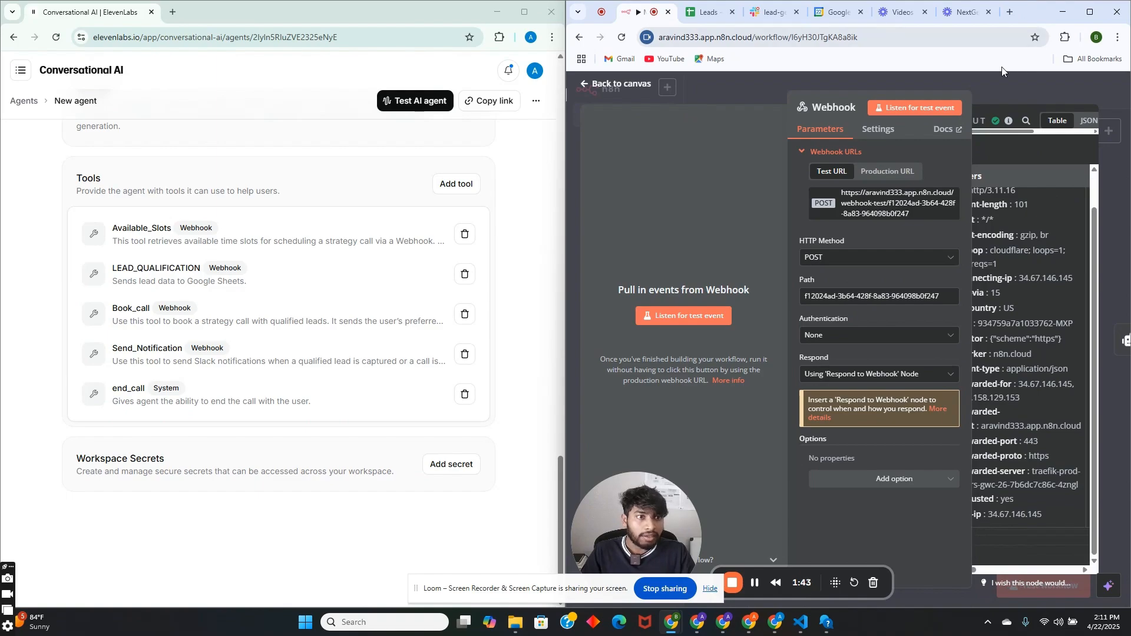
{"action": "left_click", "coordinate": [1007, 87]}
Open the AI Agent node and view the options for its user-message prompt source, keeping Define below
{"action": "double_click", "coordinate": [864, 269]}
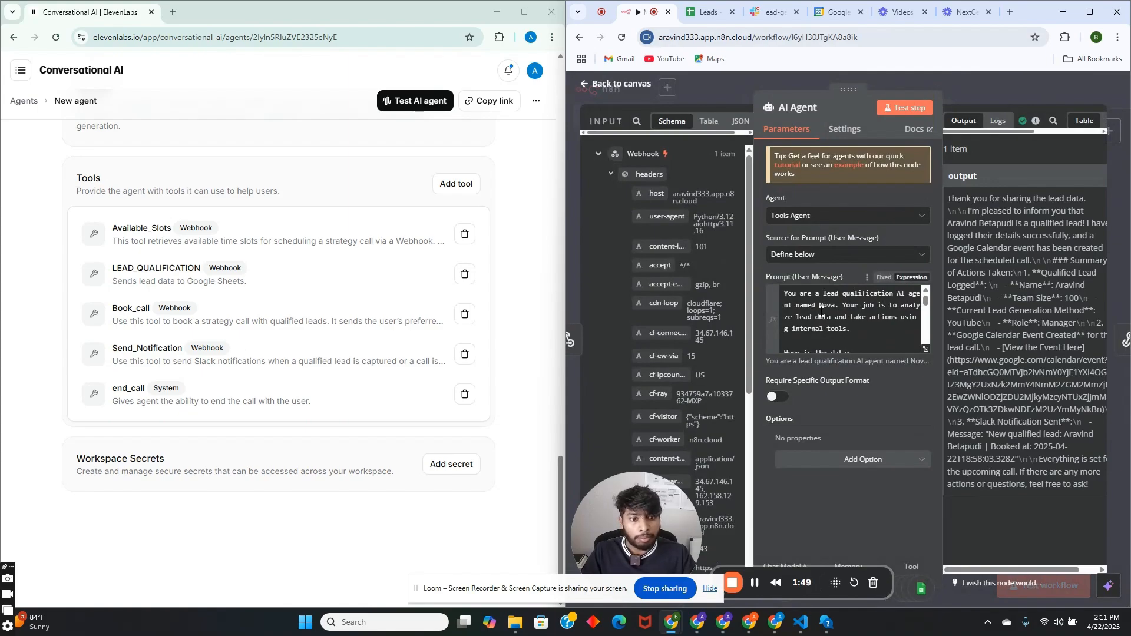
{"action": "left_click", "coordinate": [798, 255]}
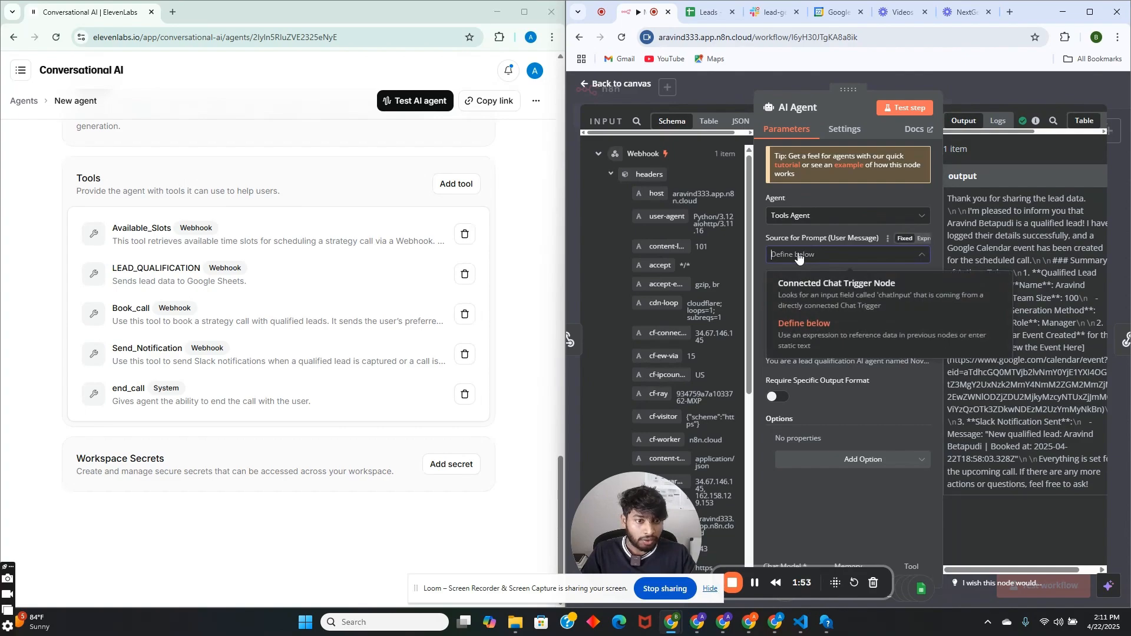
{"action": "left_click", "coordinate": [798, 255]}
{"action": "left_click", "coordinate": [798, 255]}
{"action": "left_click", "coordinate": [799, 255]}
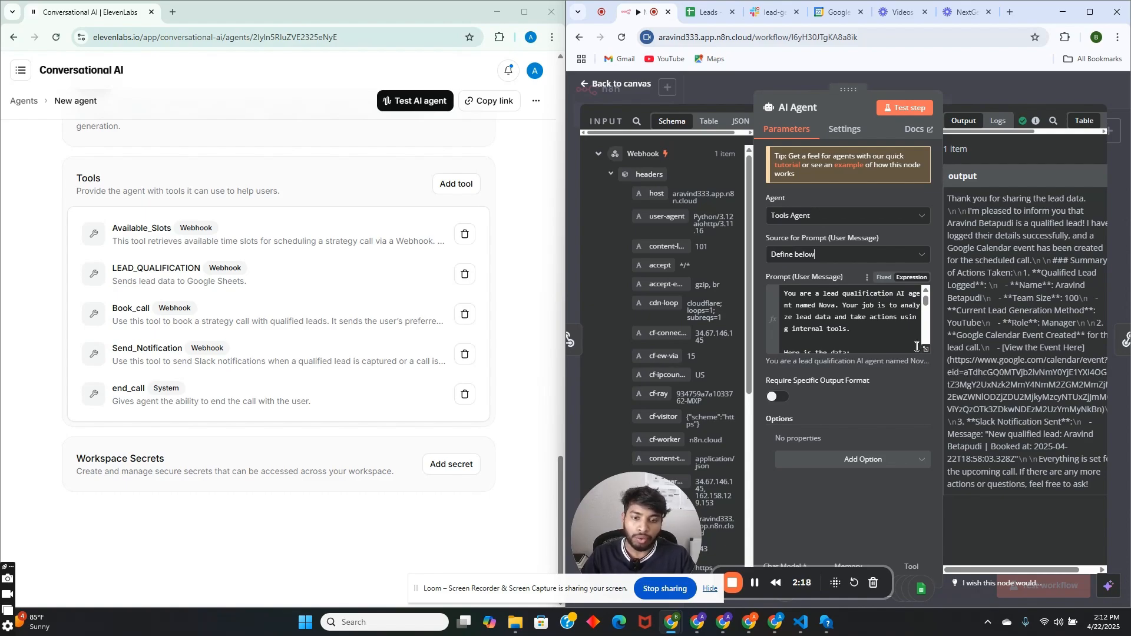
Expand the AI Agent's user-message prompt in the expression editor and highlight its opening lines describing the lead qualification agent Nova
{"action": "left_click", "coordinate": [925, 349]}
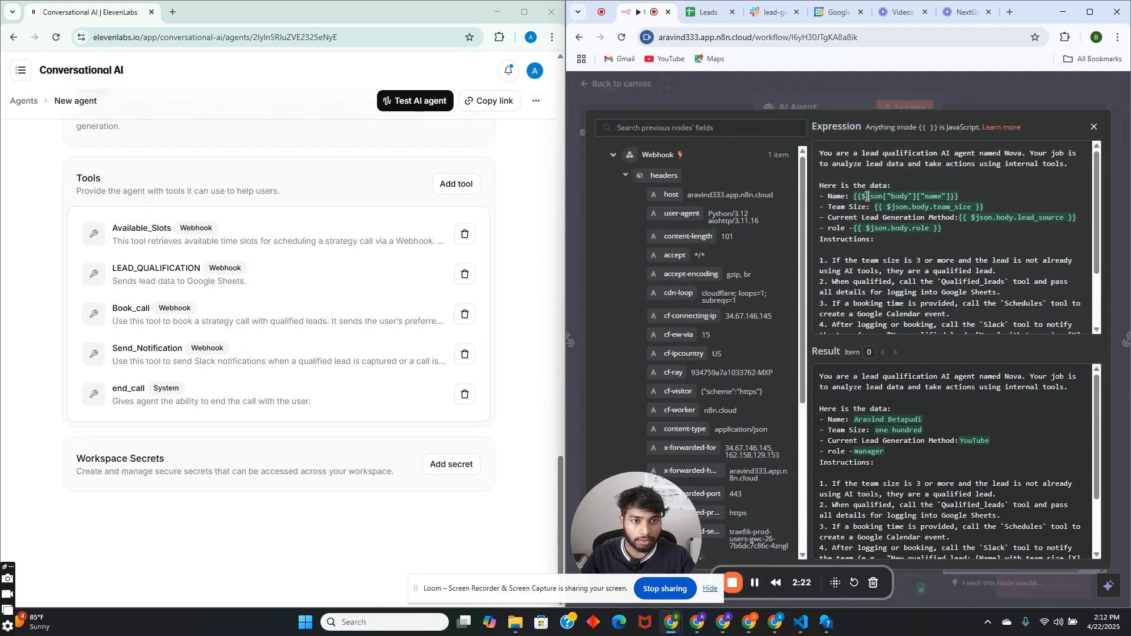
{"action": "left_click", "coordinate": [819, 151]}
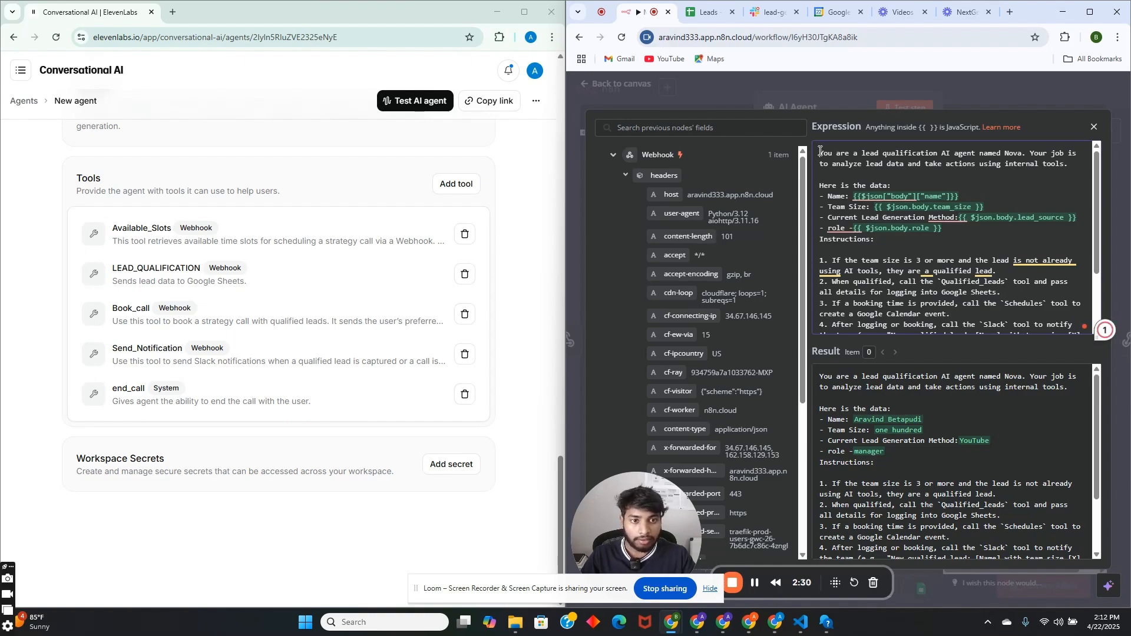
{"action": "left_click", "coordinate": [878, 185]}
{"action": "left_click_drag", "start_coordinate": [822, 154], "coordinate": [1087, 163]}
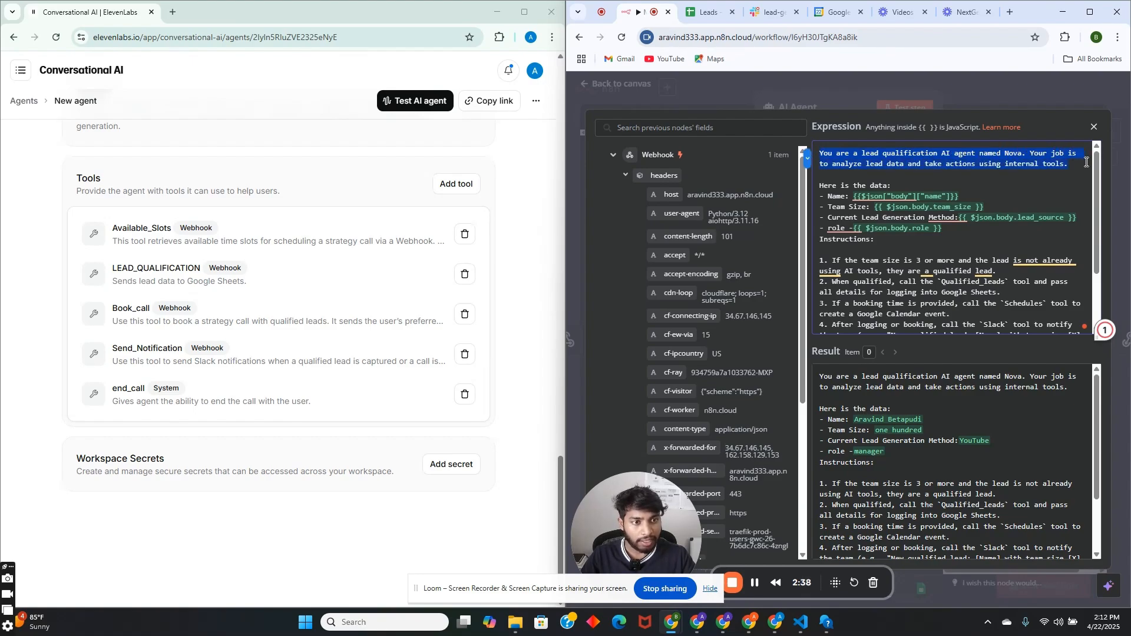
{"action": "left_click", "coordinate": [1051, 194]}
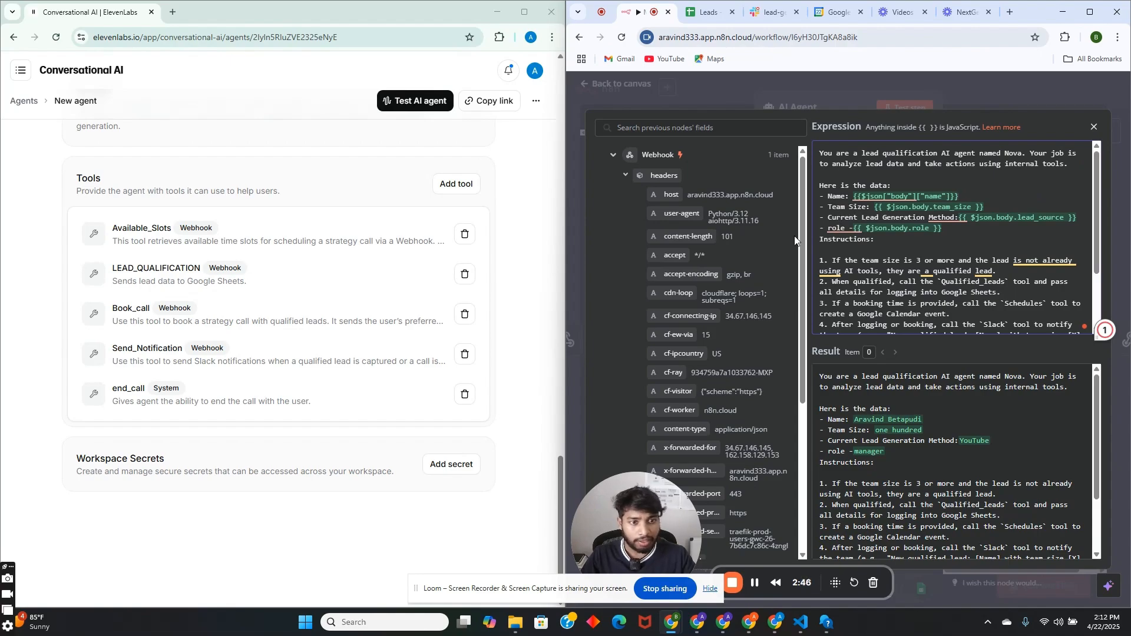
View the Webhook body fields and highlight the name expression in the AI Agent's user-message prompt
{"action": "scroll", "coordinate": [730, 277], "scroll_direction": "down", "scroll_amount": 4}
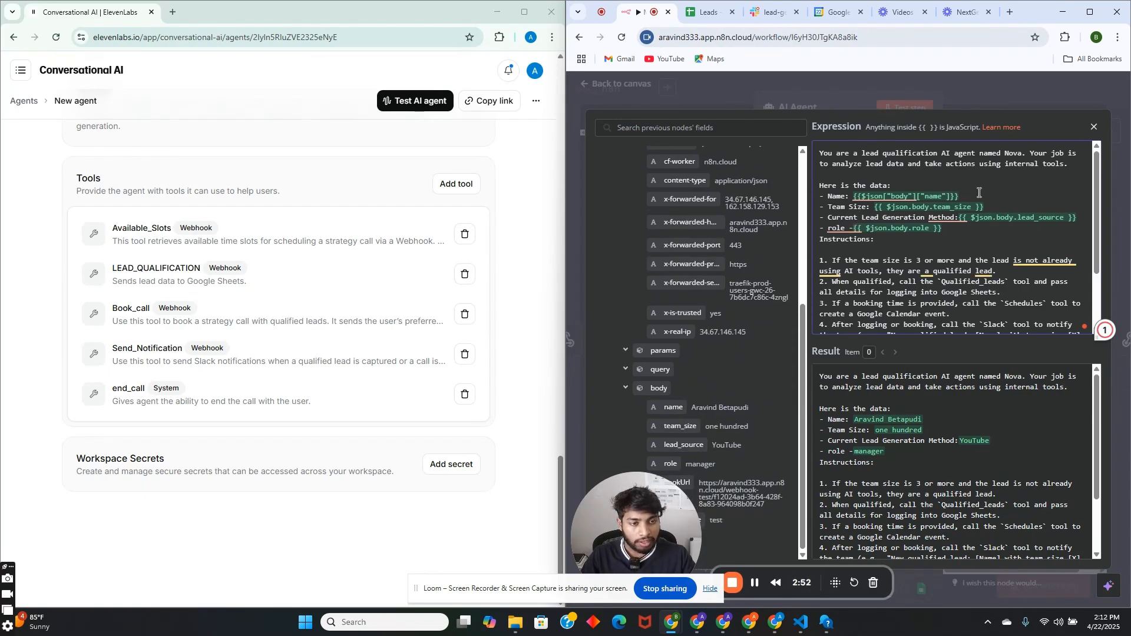
{"action": "left_click_drag", "start_coordinate": [978, 196], "coordinate": [854, 193]}
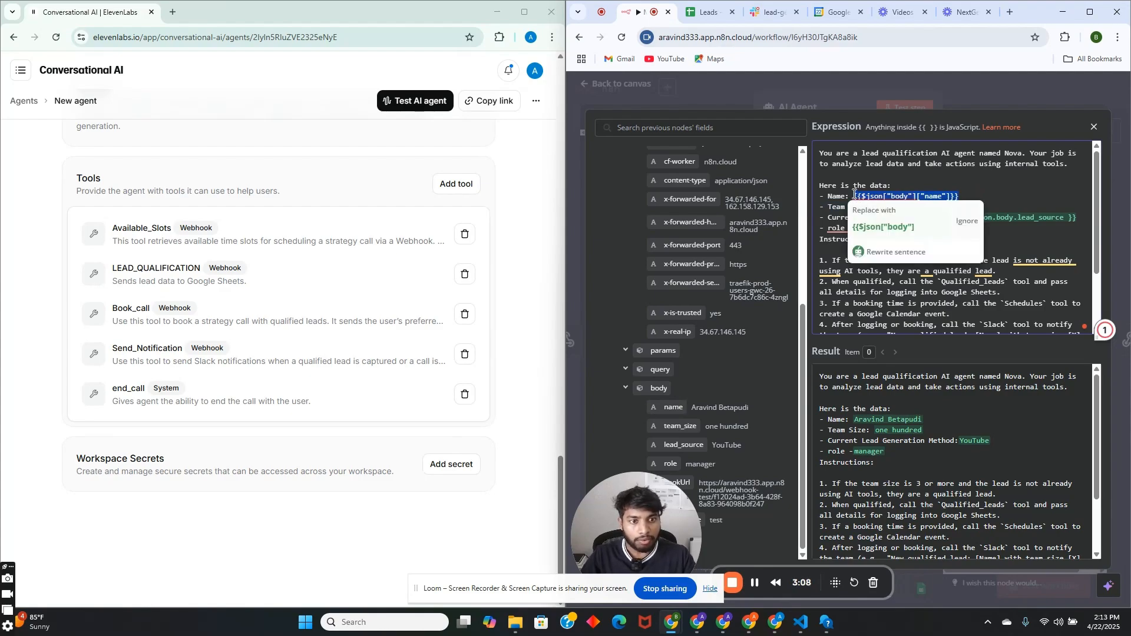
{"action": "left_click", "coordinate": [988, 188]}
{"action": "left_click_drag", "start_coordinate": [960, 196], "coordinate": [853, 197]}
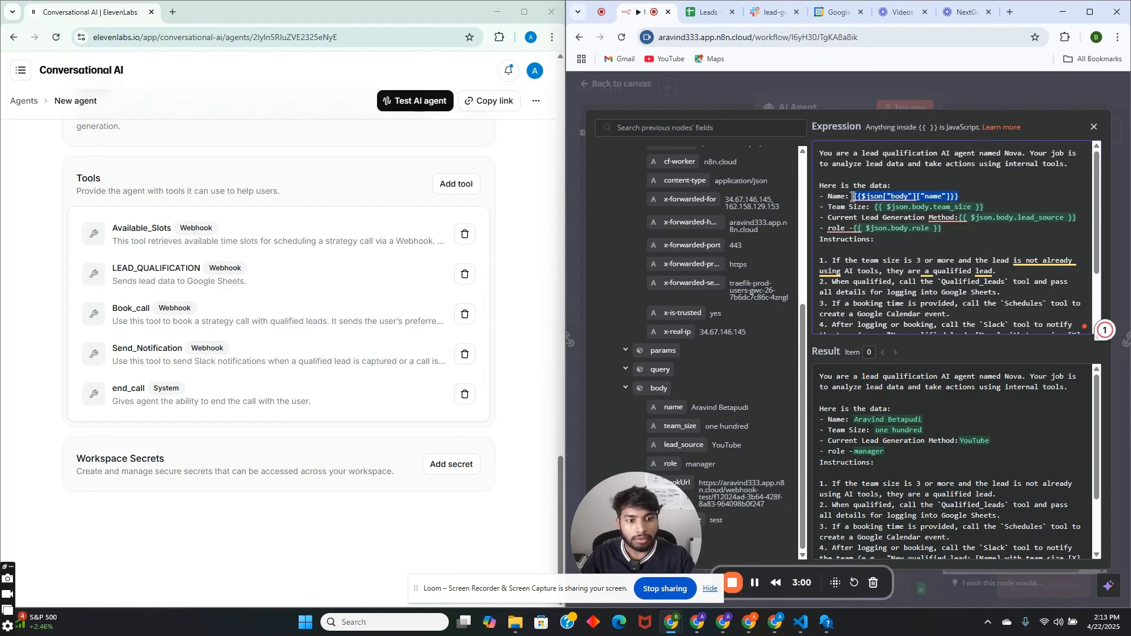
{"action": "left_click", "coordinate": [934, 238]}
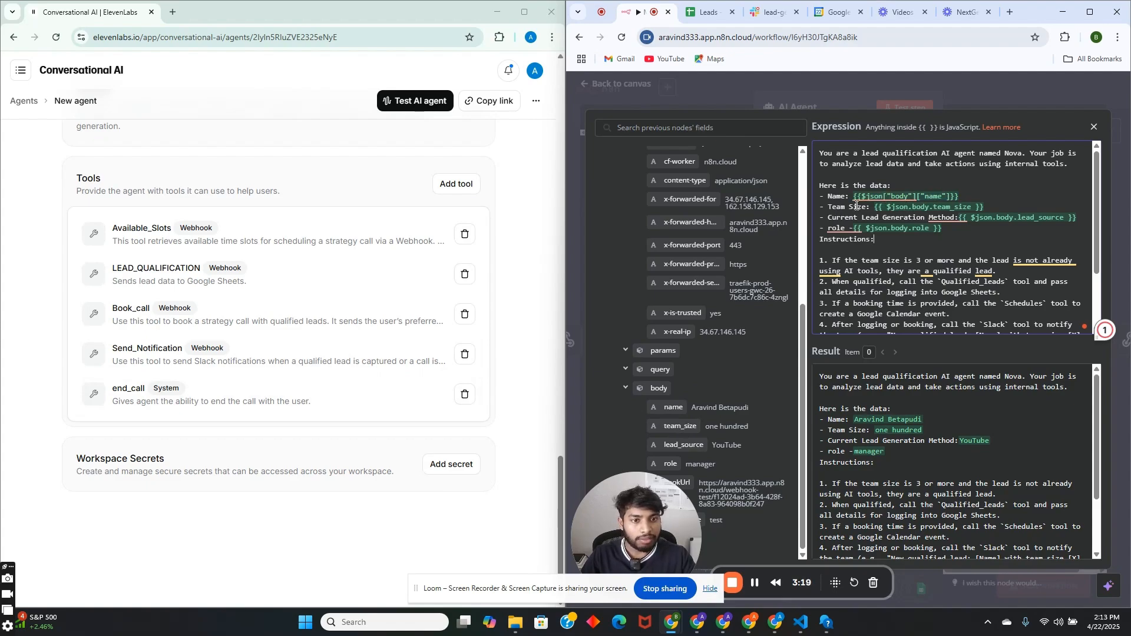
Review the prompt's instructions, highlighting the team-size rule and the Qualified_leads tool call, and return to the canvas
{"action": "scroll", "coordinate": [925, 222], "scroll_direction": "down", "scroll_amount": 2}
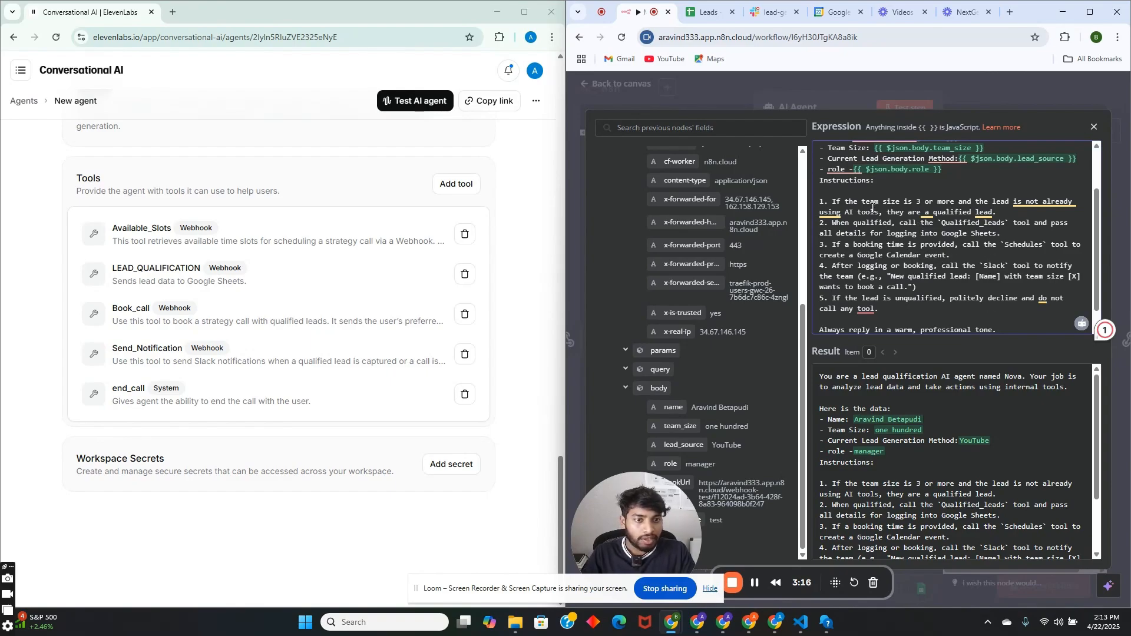
{"action": "left_click_drag", "start_coordinate": [862, 202], "coordinate": [919, 201]}
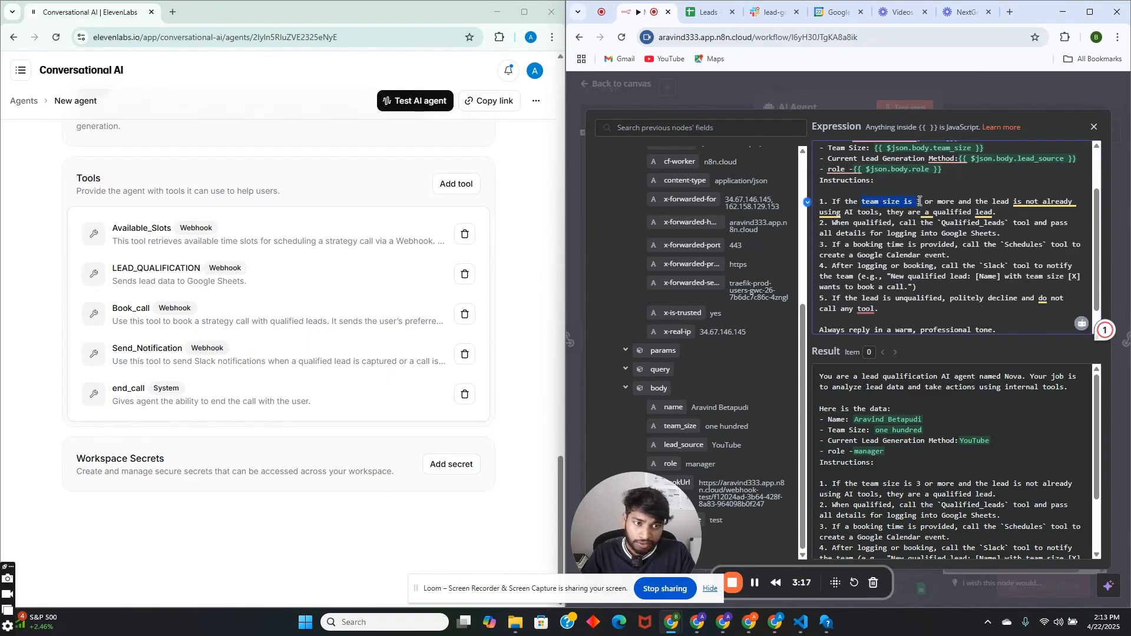
{"action": "left_click", "coordinate": [979, 212]}
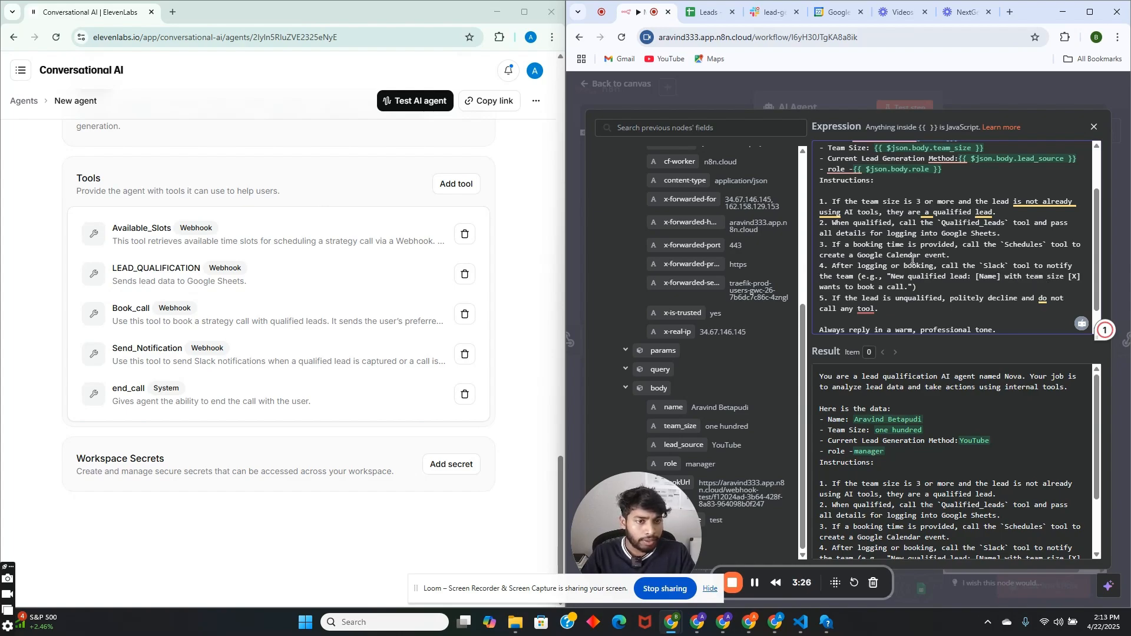
{"action": "left_click_drag", "start_coordinate": [994, 224], "coordinate": [1062, 233]}
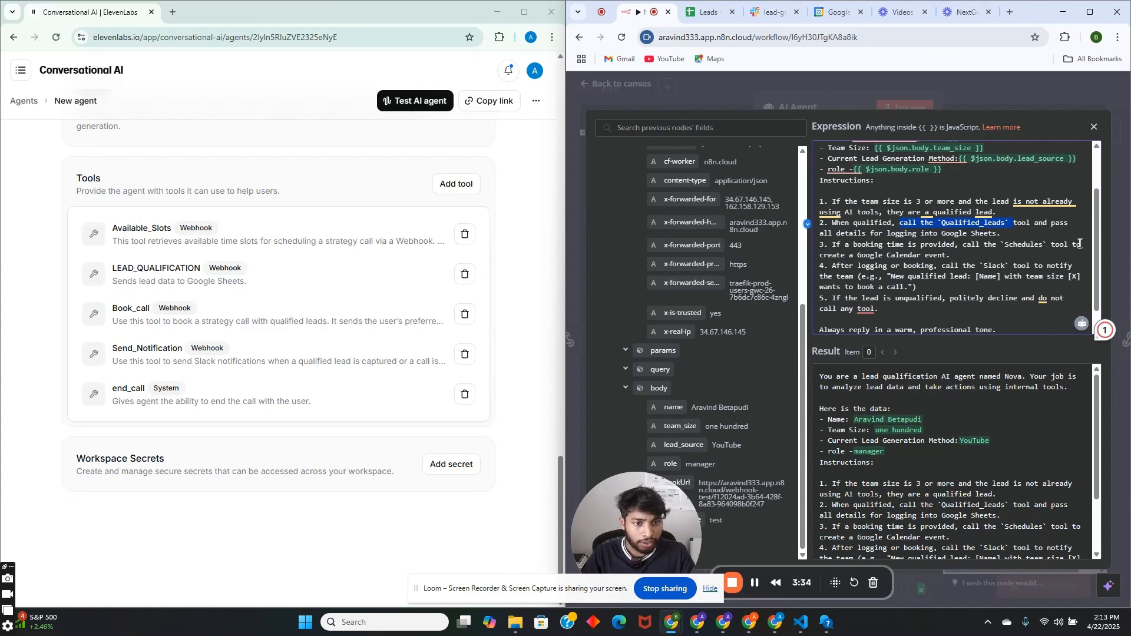
{"action": "left_click", "coordinate": [1002, 88]}
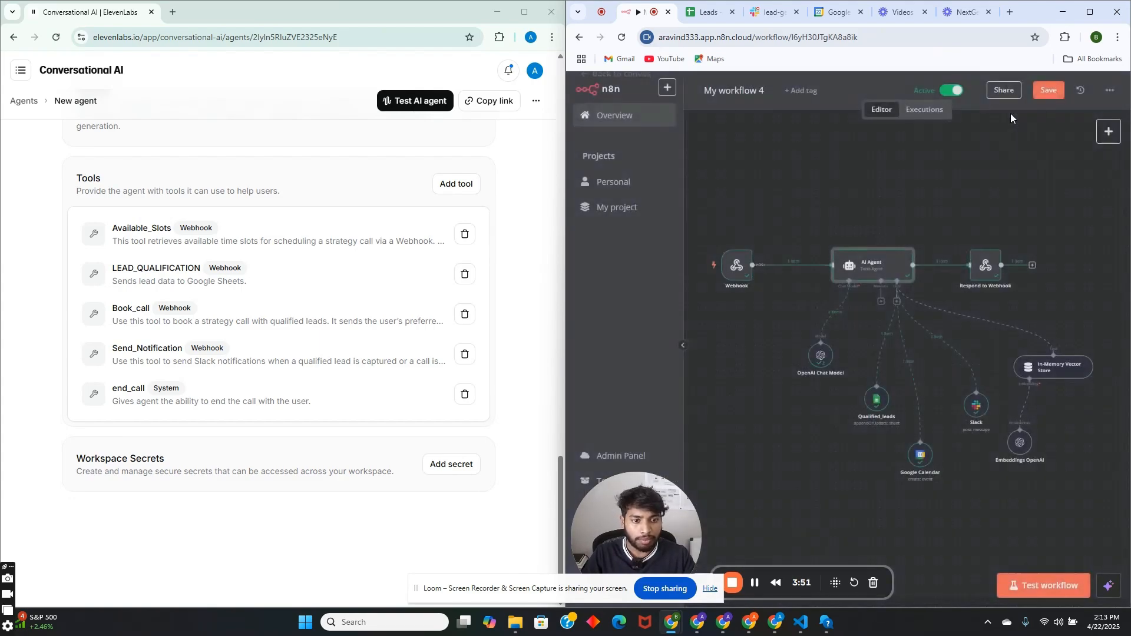
Rearrange the OpenAI Chat Model, Qualified_leads, Google Calendar and Slack nodes beneath the AI Agent to spread out their connections
{"action": "left_click_drag", "start_coordinate": [820, 355], "coordinate": [765, 368]}
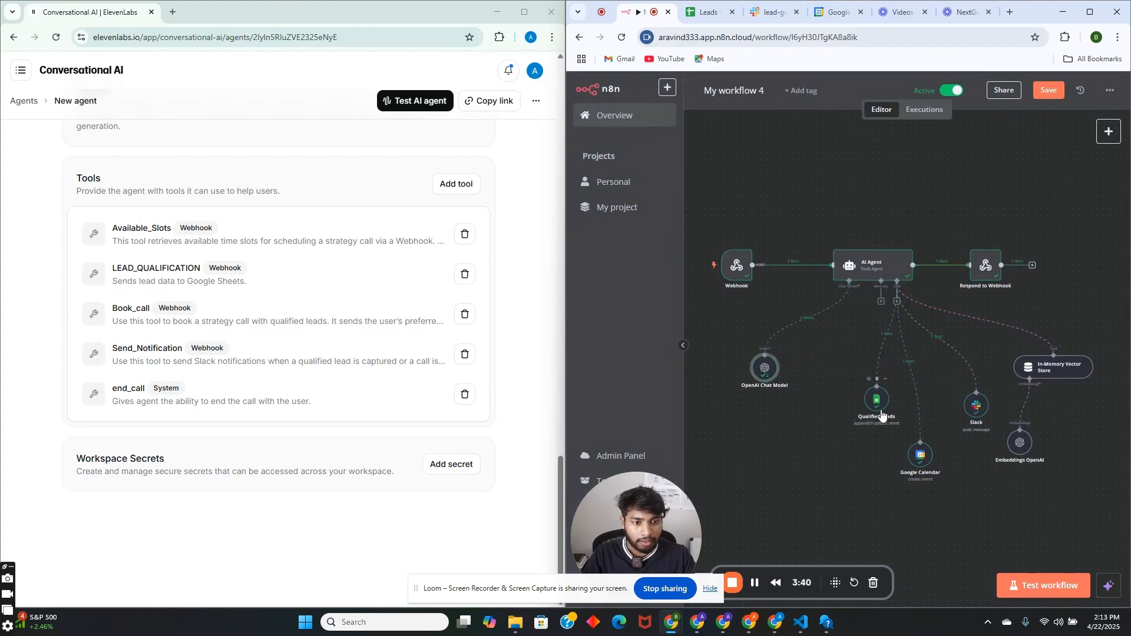
{"action": "left_click_drag", "start_coordinate": [874, 401], "coordinate": [832, 395]}
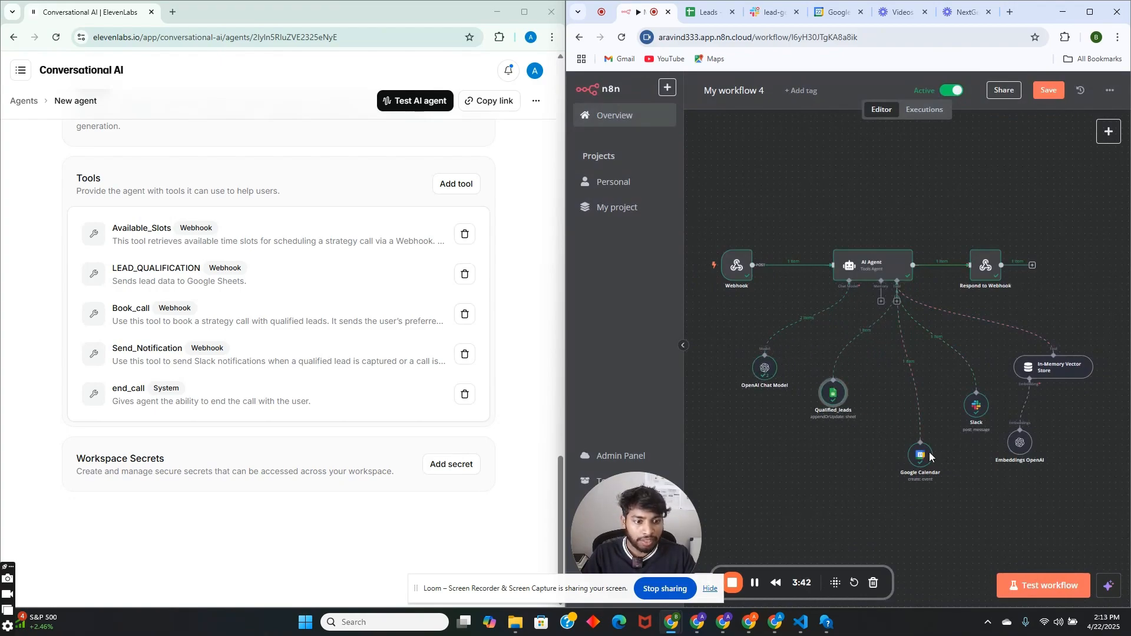
{"action": "left_click_drag", "start_coordinate": [915, 450], "coordinate": [889, 425]}
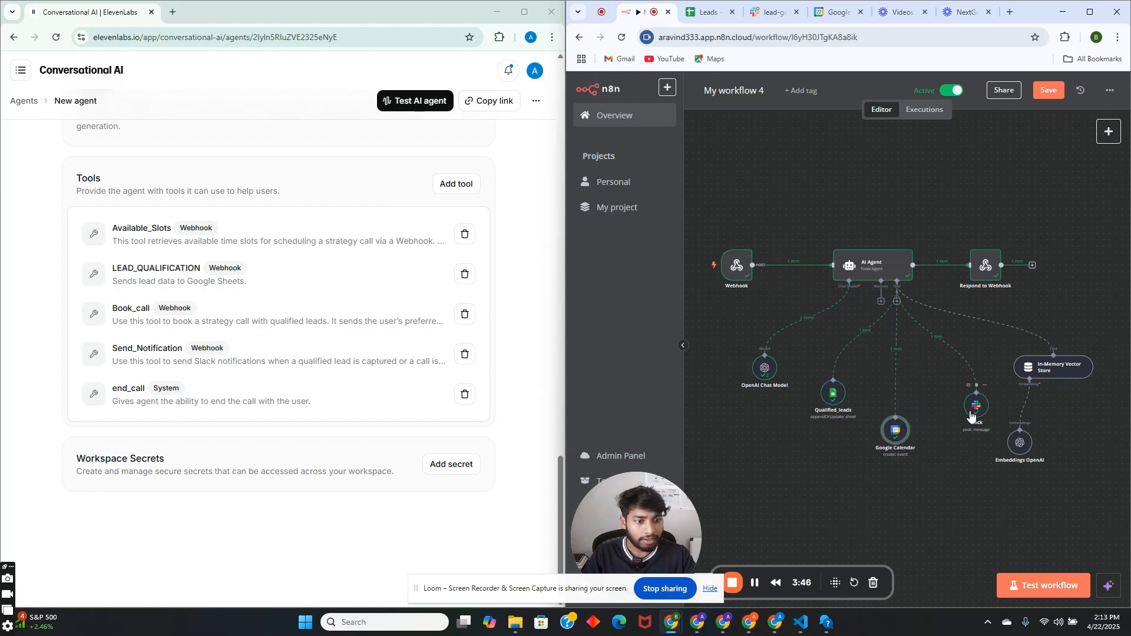
{"action": "left_click_drag", "start_coordinate": [972, 411], "coordinate": [958, 419]}
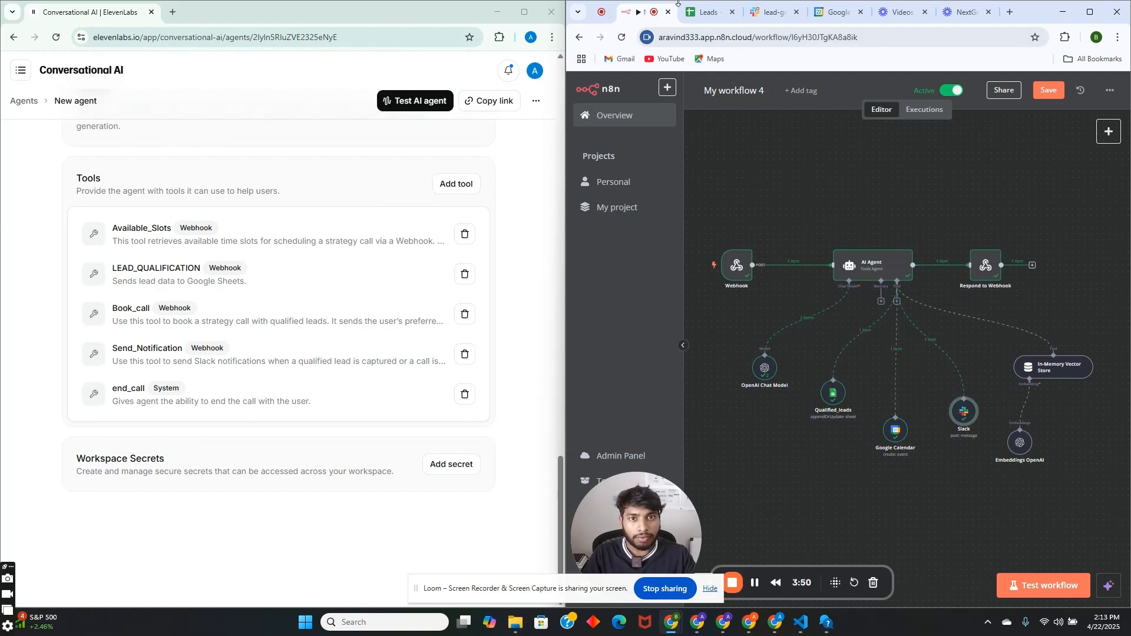
Check the logged entries in the Leads Google Sheet and highlight the latest qualified-lead message in Slack's #lead-gen channel
{"action": "left_click", "coordinate": [706, 12]}
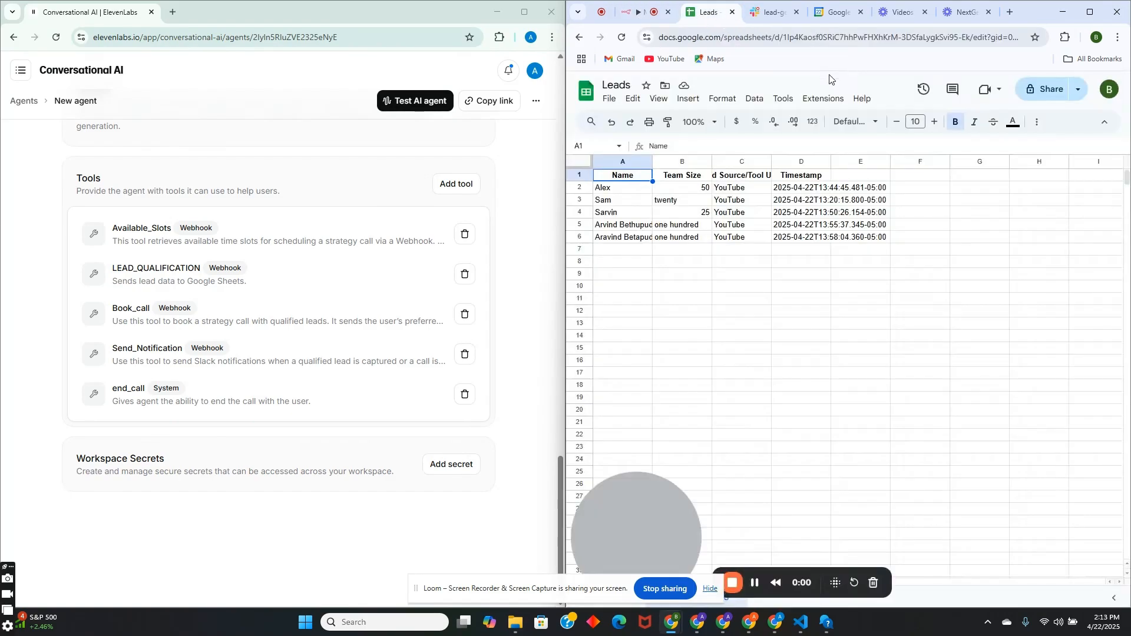
{"action": "left_click", "coordinate": [621, 38]}
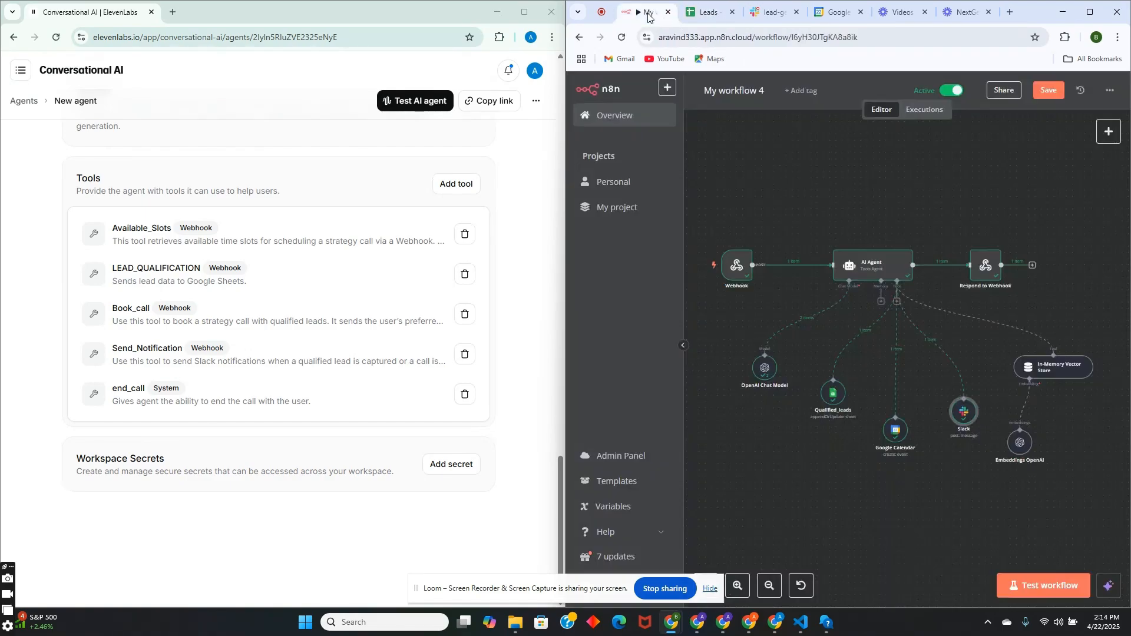
{"action": "left_click", "coordinate": [650, 13]}
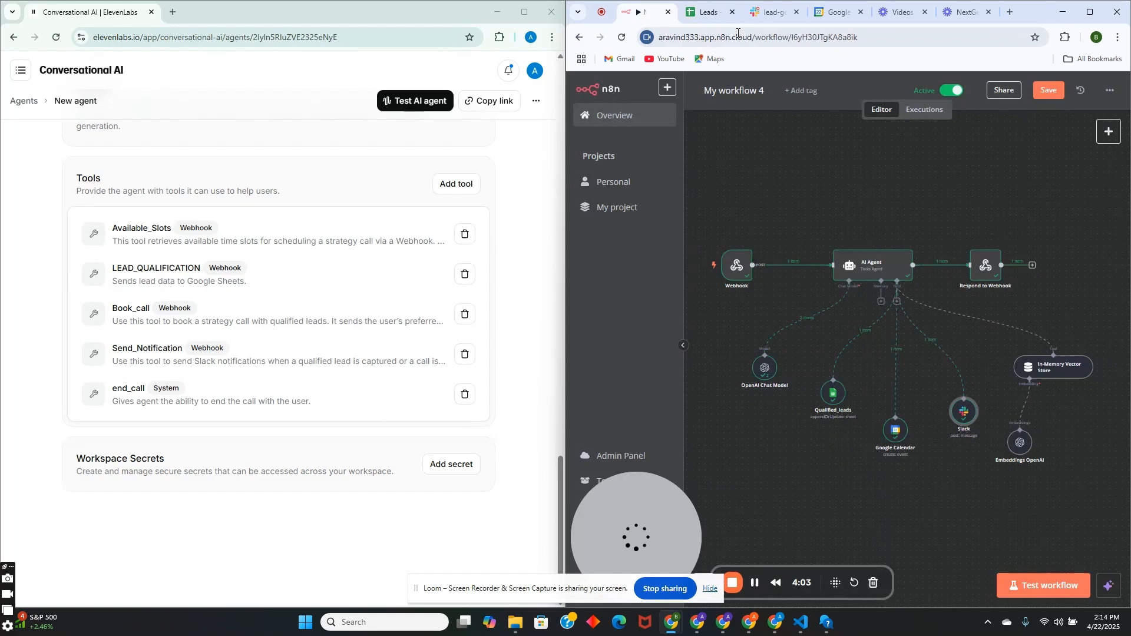
{"action": "left_click", "coordinate": [774, 11]}
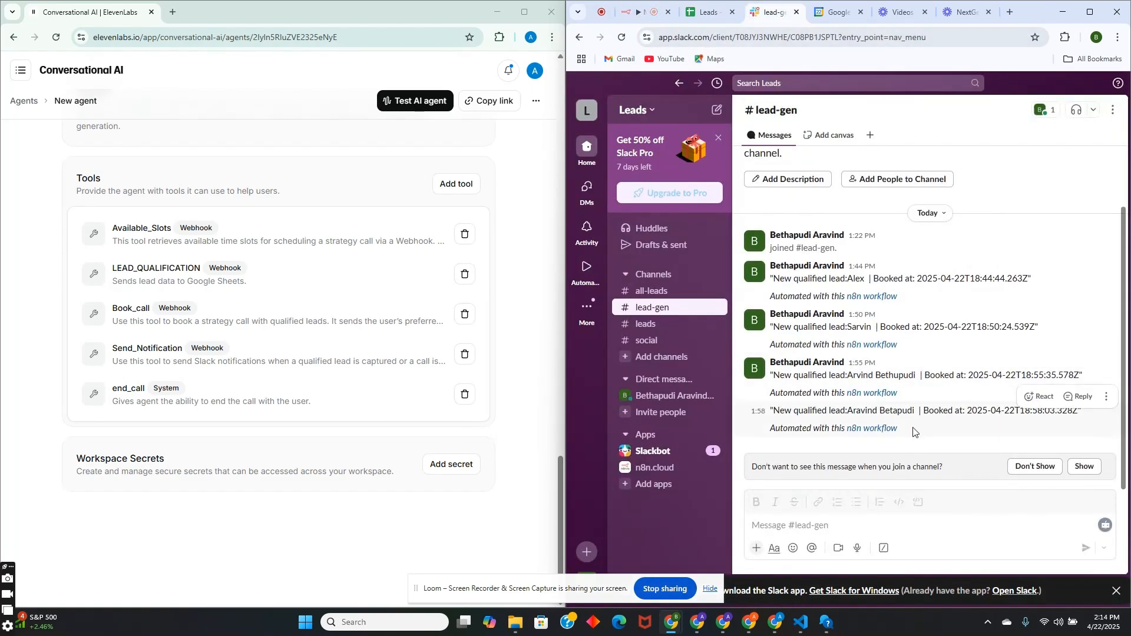
{"action": "left_click_drag", "start_coordinate": [771, 407], "coordinate": [1055, 416]}
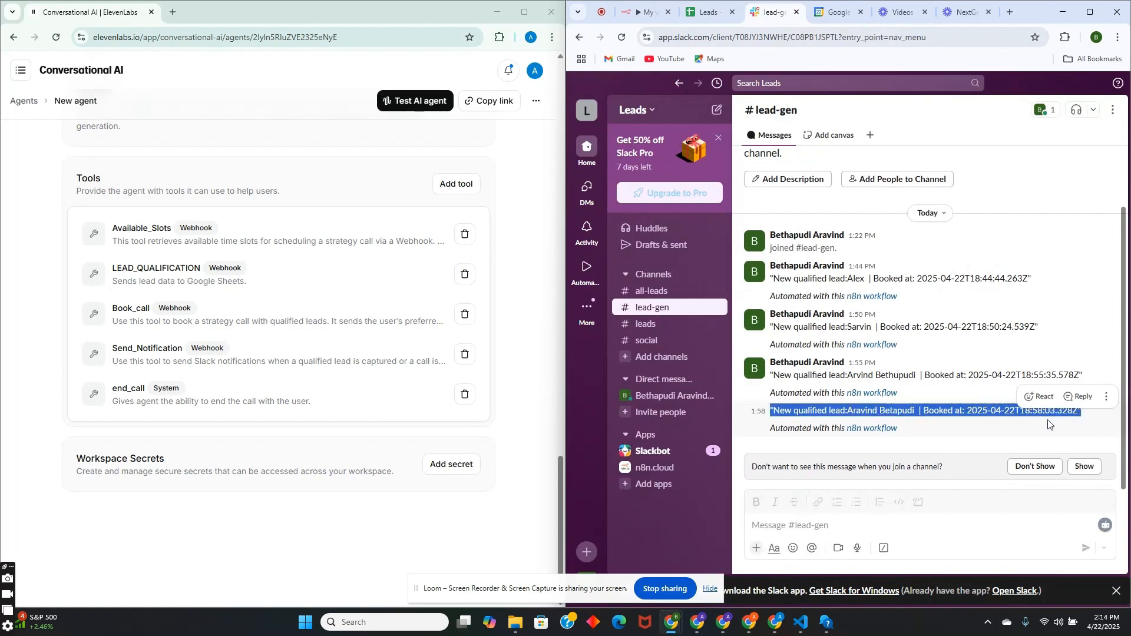
Switch to Google Calendar, view the details of the 1:55 pm event on April 22, 2025, and close them
{"action": "left_click", "coordinate": [833, 18]}
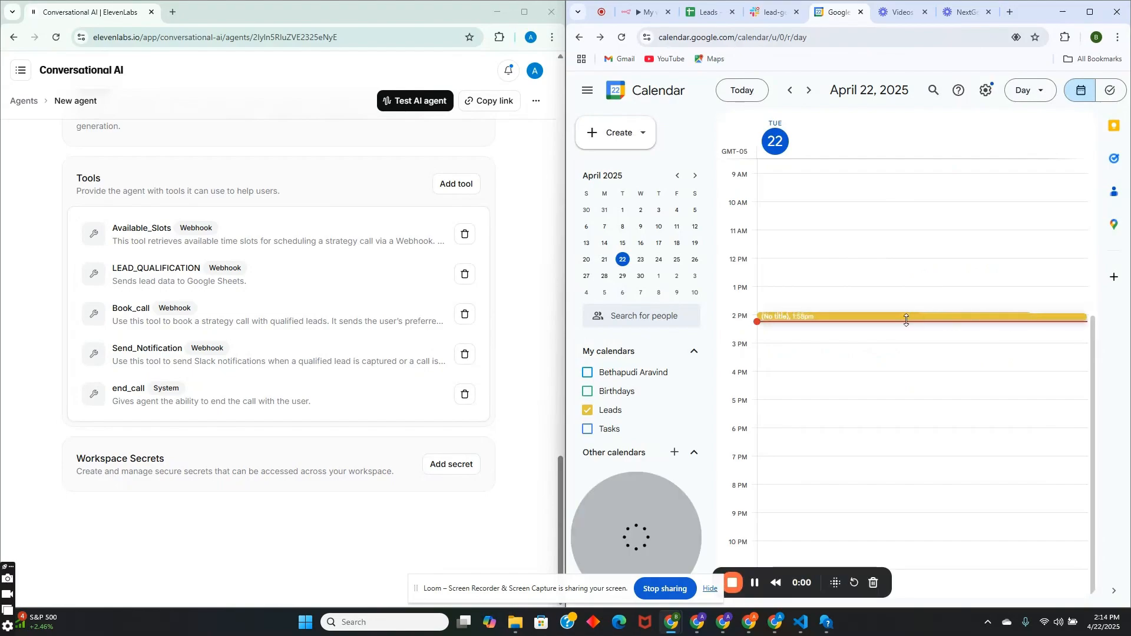
{"action": "left_click", "coordinate": [962, 318]}
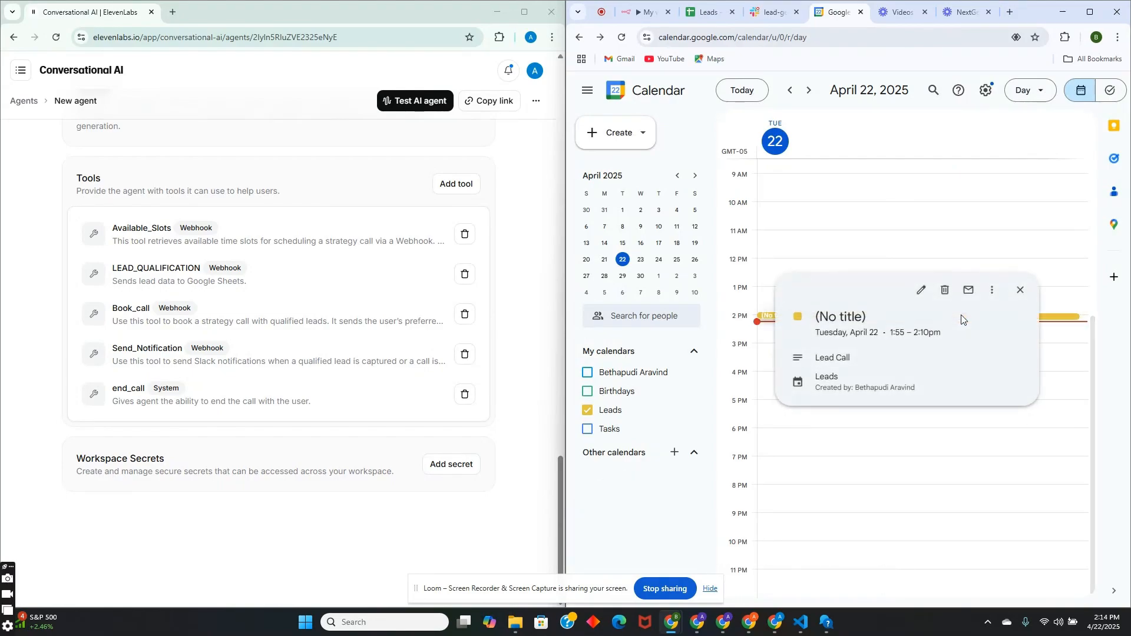
{"action": "left_click", "coordinate": [964, 272]}
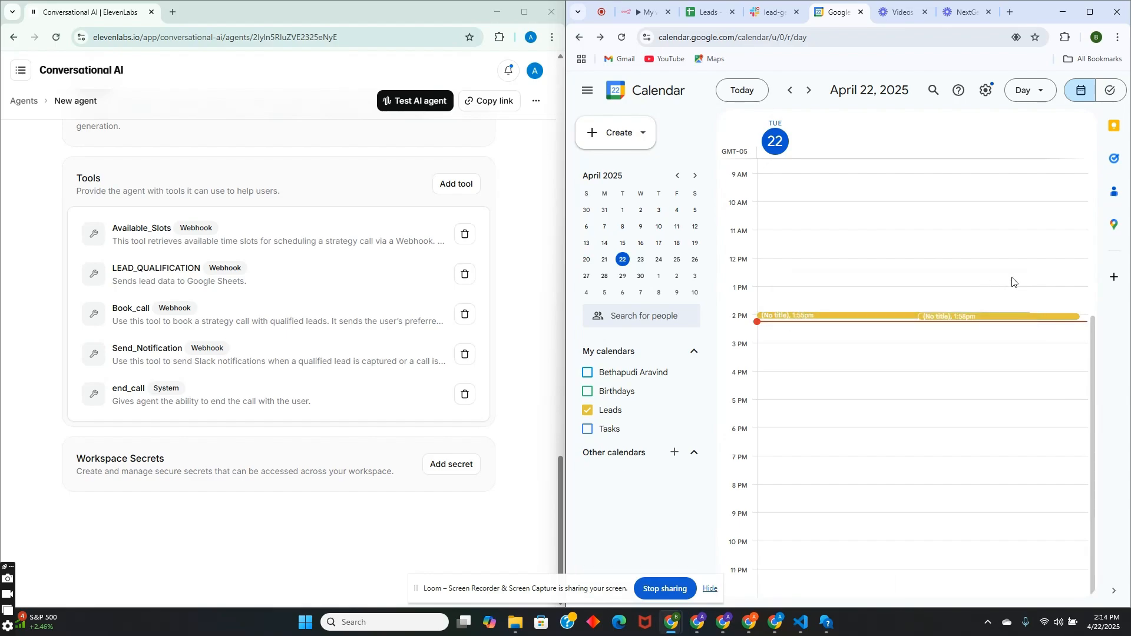
Return to the n8n workflow and review the Google Calendar node, highlighting its Start and End expressions, and close it
{"action": "left_click", "coordinate": [644, 13]}
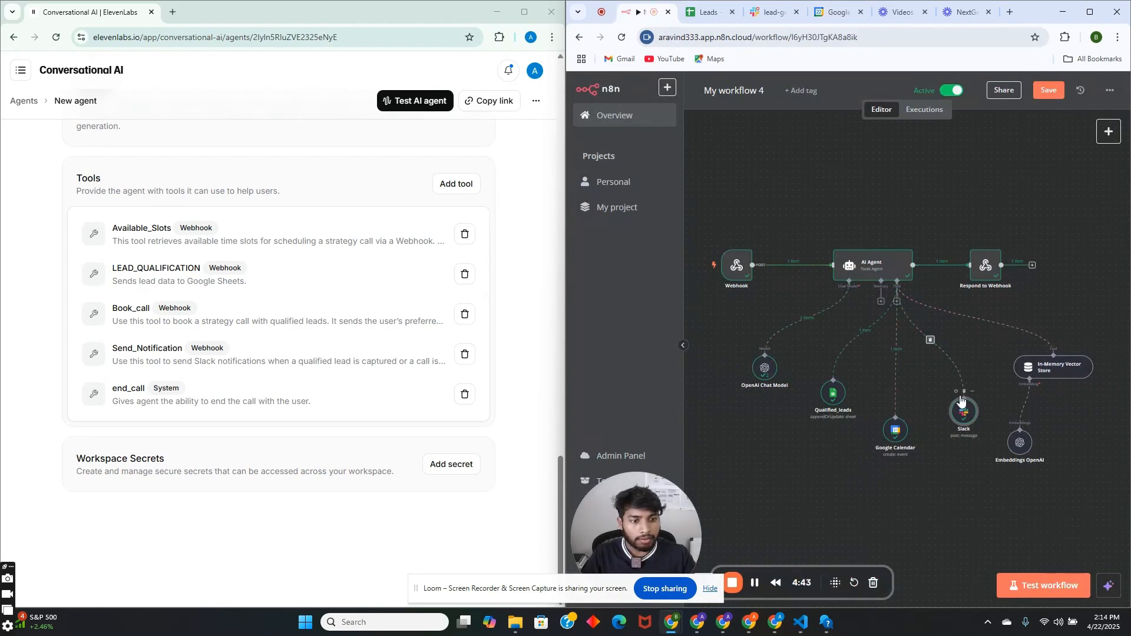
{"action": "double_click", "coordinate": [896, 429]}
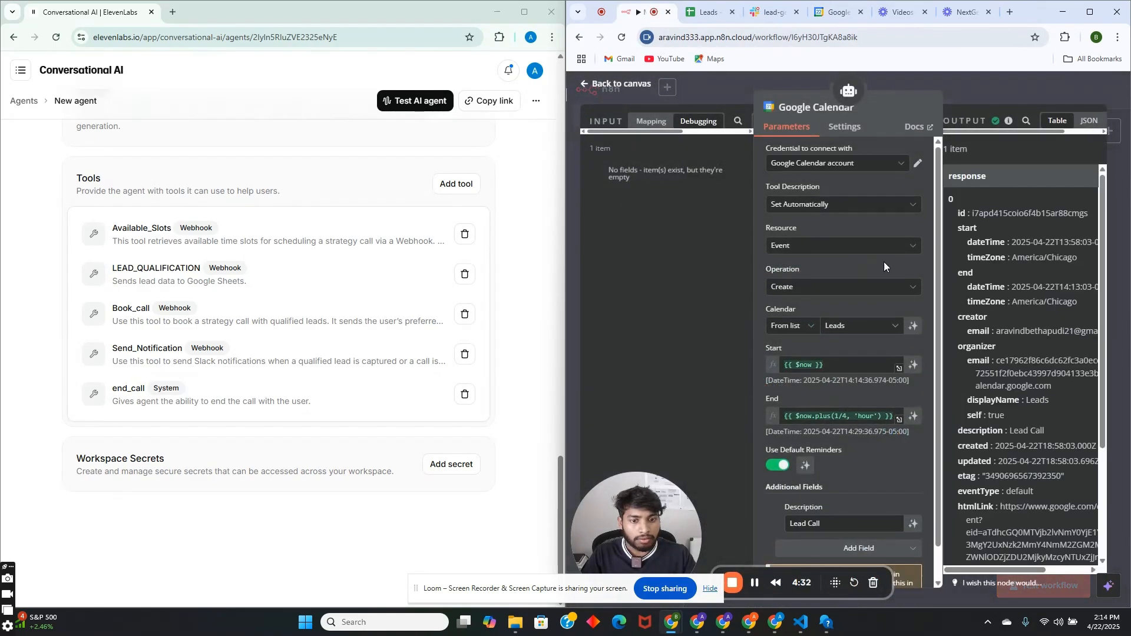
{"action": "scroll", "coordinate": [842, 366], "scroll_direction": "down", "scroll_amount": 1}
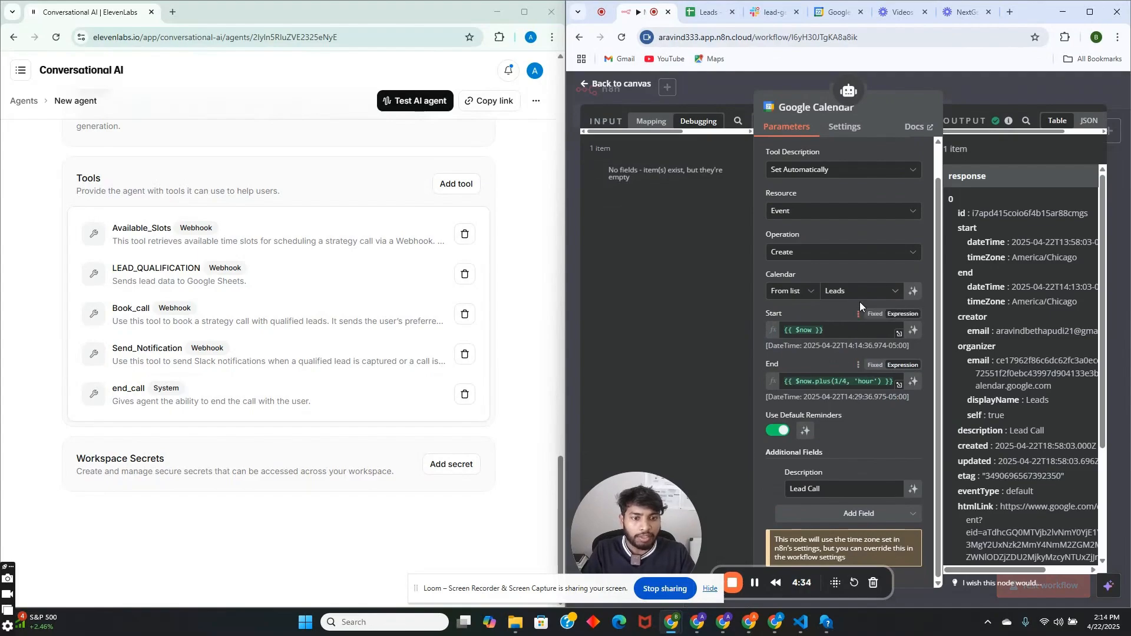
{"action": "left_click_drag", "start_coordinate": [830, 330], "coordinate": [774, 331]}
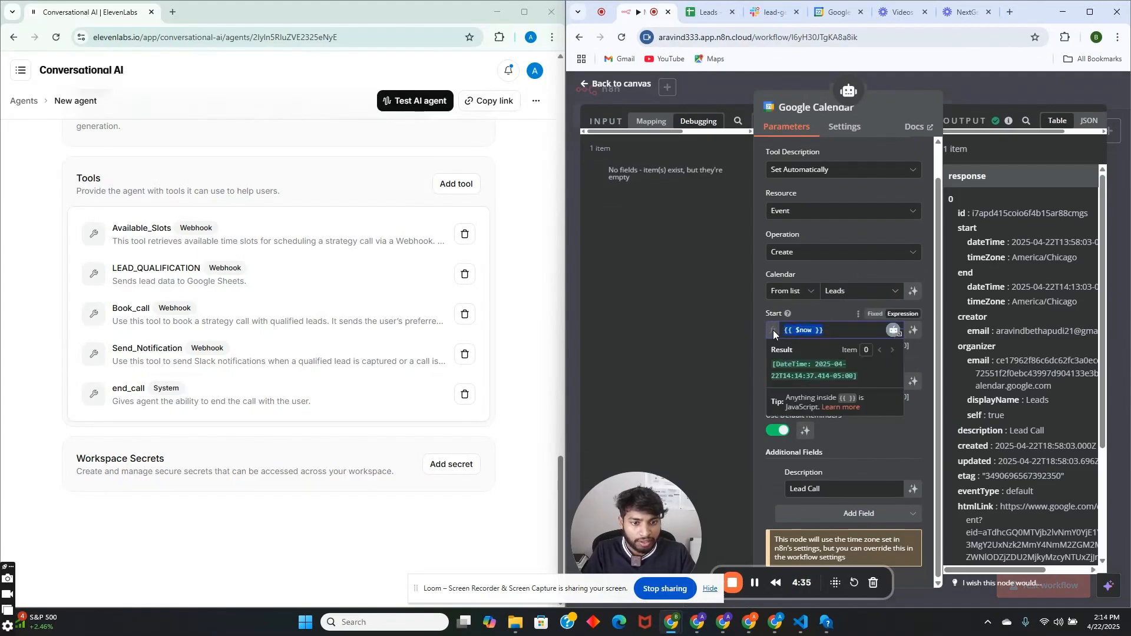
{"action": "left_click", "coordinate": [832, 306]}
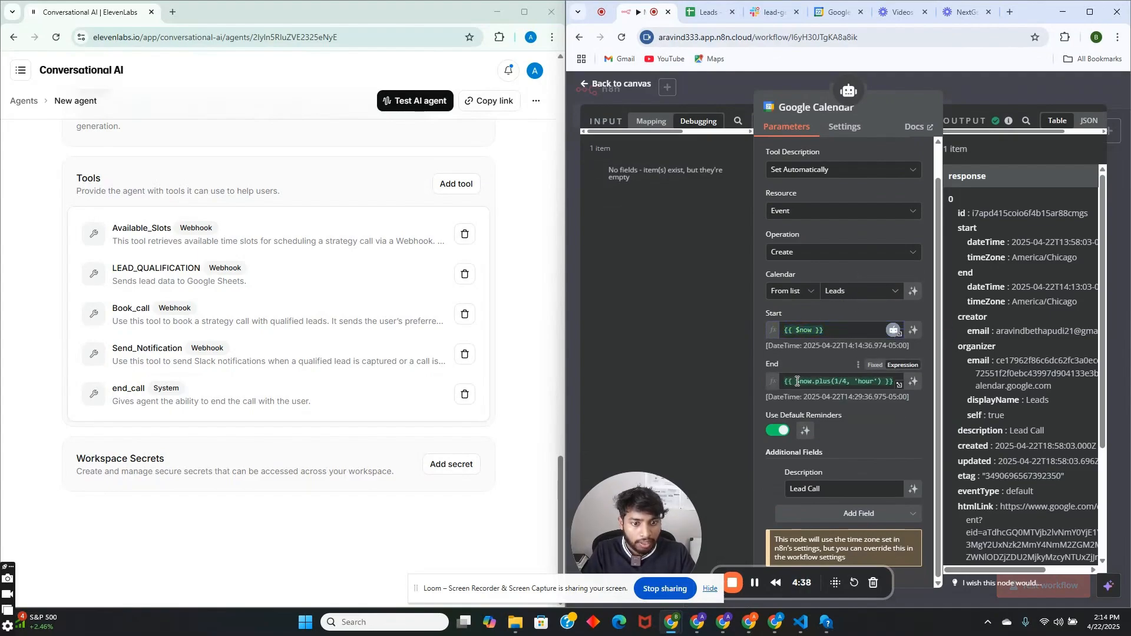
{"action": "left_click_drag", "start_coordinate": [783, 381], "coordinate": [883, 382]}
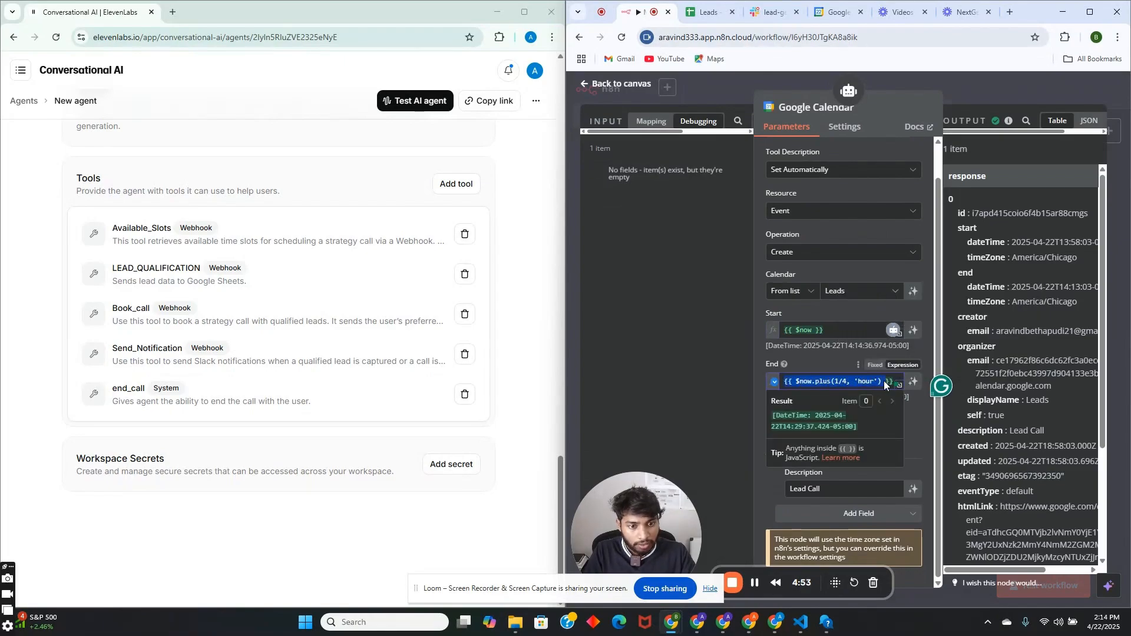
{"action": "left_click", "coordinate": [829, 364]}
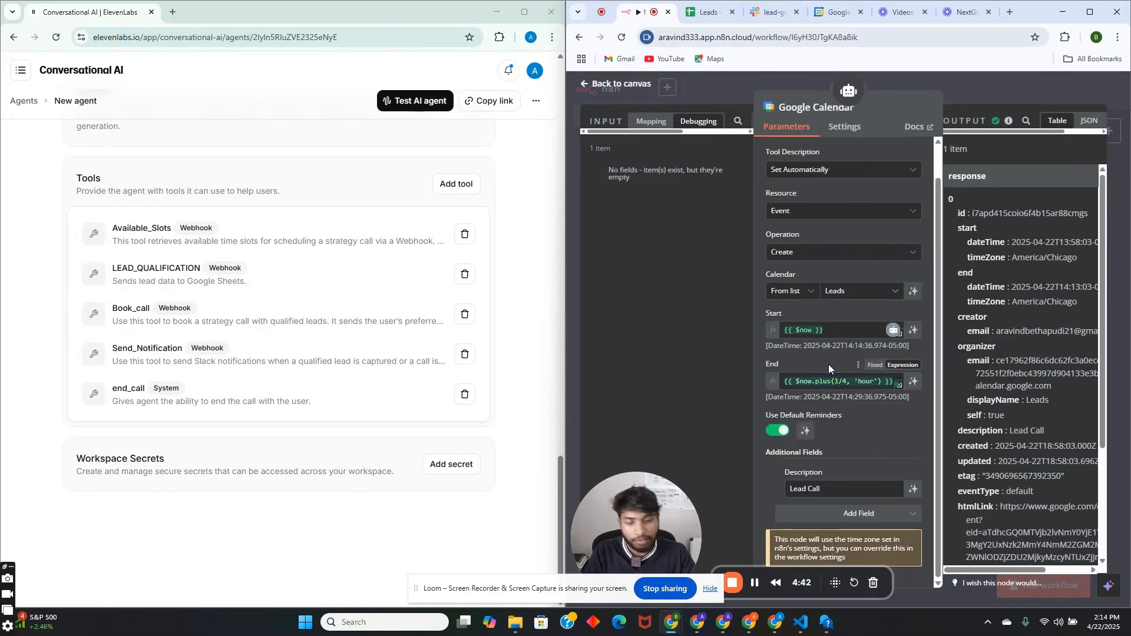
{"action": "left_click", "coordinate": [1001, 80]}
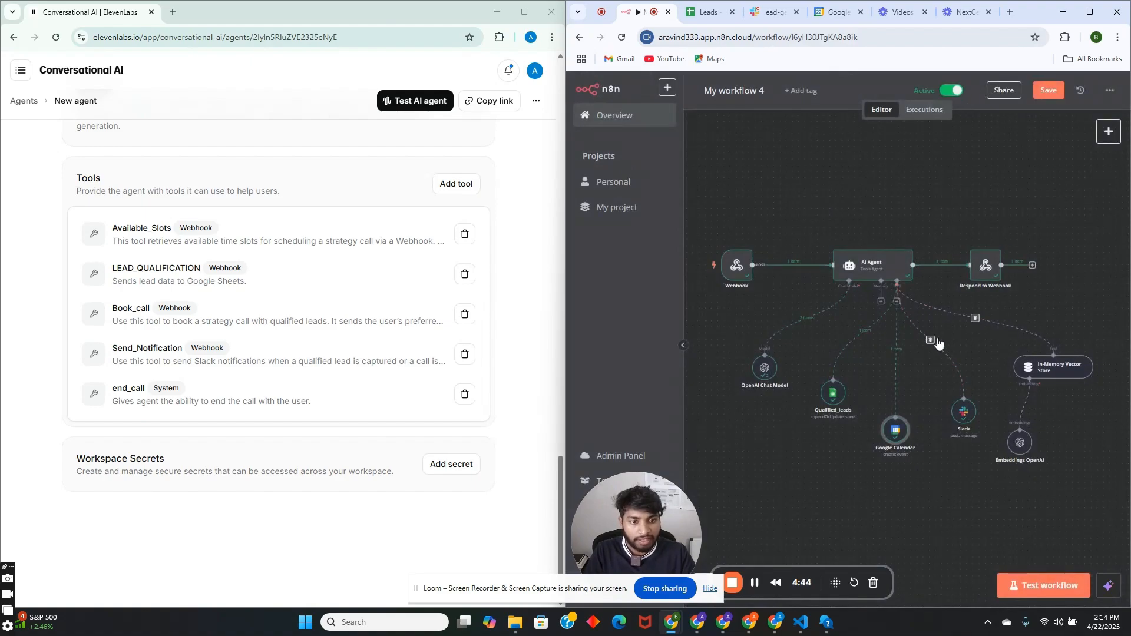
Reopen the AI Agent's user-message prompt in the expression editor, read through its numbered instructions, and return to the canvas
{"action": "double_click", "coordinate": [889, 270]}
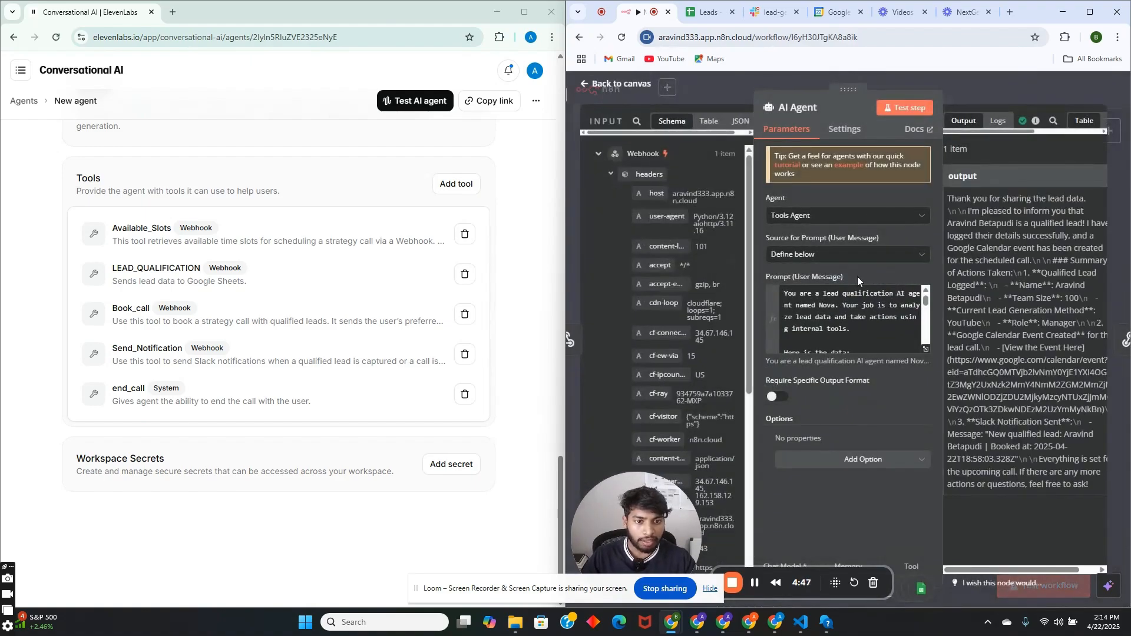
{"action": "left_click", "coordinate": [927, 352]}
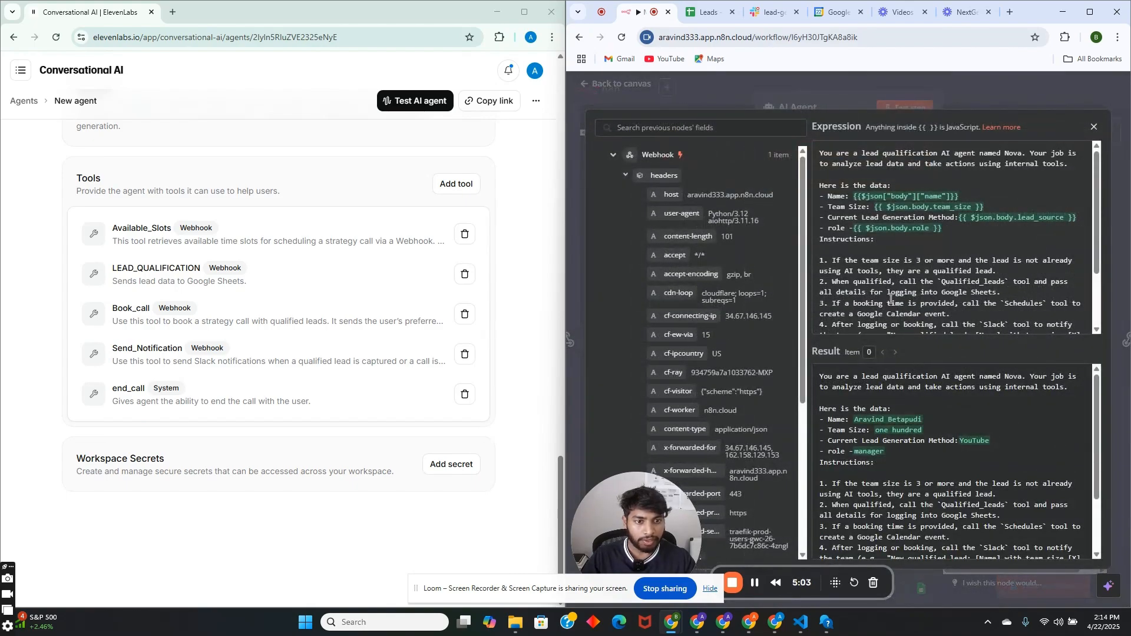
{"action": "scroll", "coordinate": [891, 298], "scroll_direction": "down", "scroll_amount": 3}
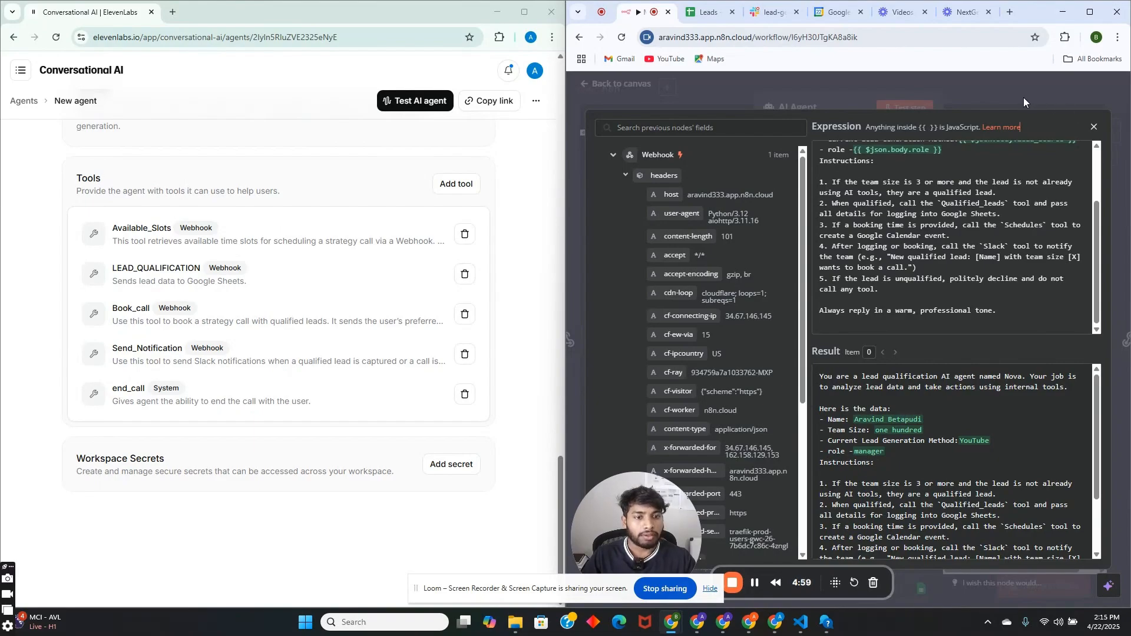
{"action": "left_click", "coordinate": [1024, 97]}
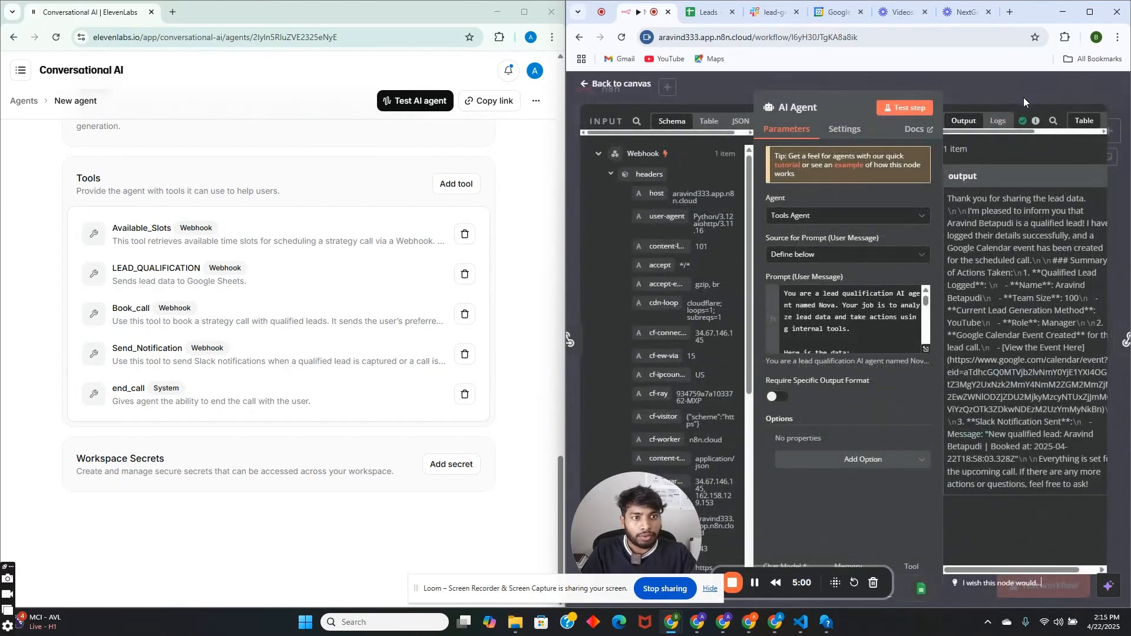
{"action": "left_click", "coordinate": [980, 97]}
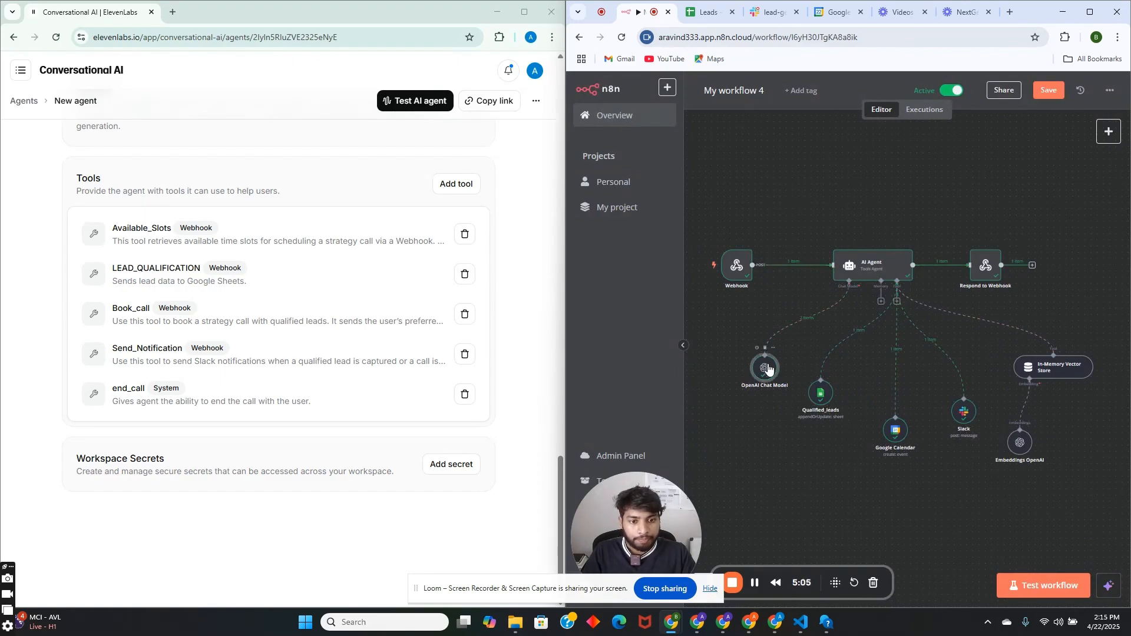
Open the OpenAI Chat Model node to view its settings and close it
{"action": "double_click", "coordinate": [767, 366]}
{"action": "left_click", "coordinate": [1003, 73]}
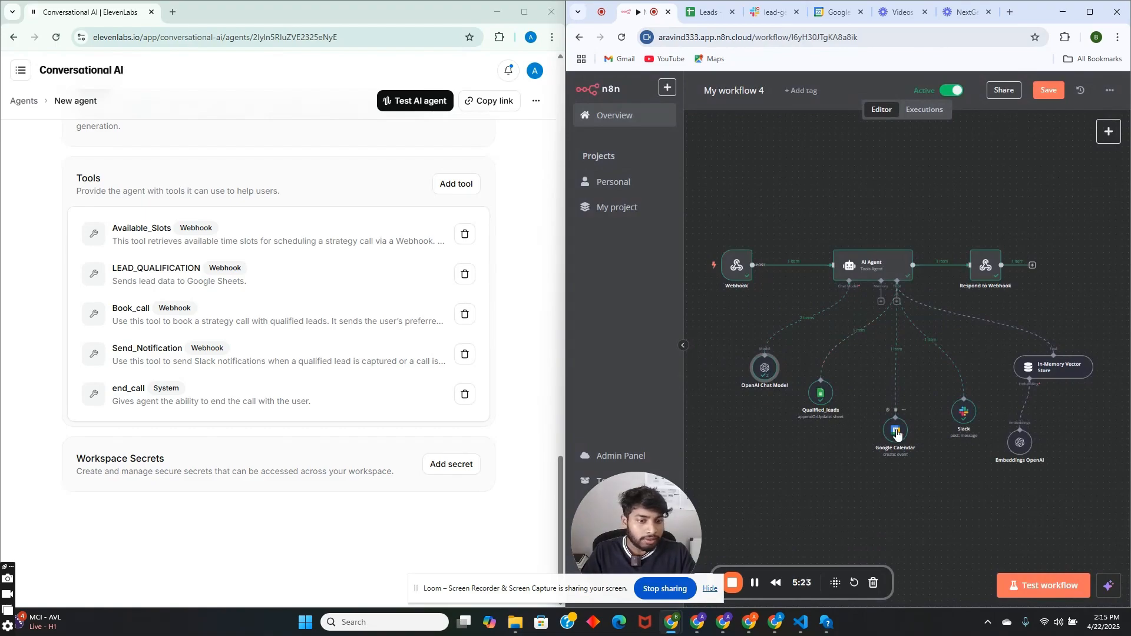
Reposition the Google Calendar node on the canvas, then review the Qualified_leads node's parameters and close it
{"action": "left_click_drag", "start_coordinate": [890, 428], "coordinate": [878, 409]}
{"action": "double_click", "coordinate": [830, 407]}
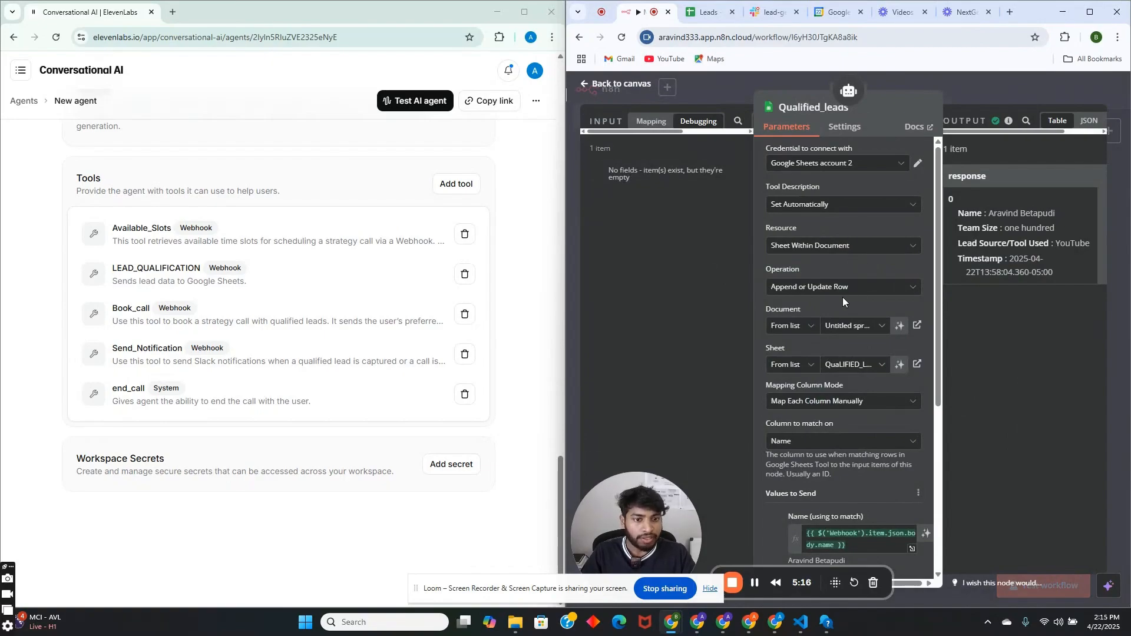
{"action": "scroll", "coordinate": [843, 297], "scroll_direction": "down", "scroll_amount": 4}
{"action": "scroll", "coordinate": [855, 276], "scroll_direction": "up", "scroll_amount": 5}
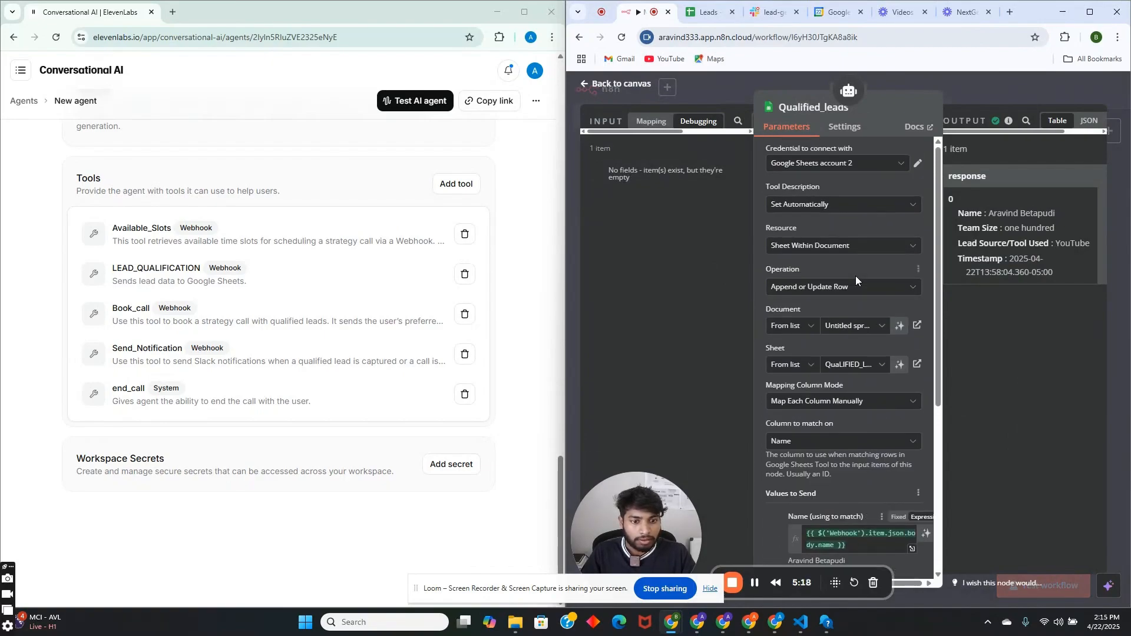
{"action": "scroll", "coordinate": [855, 276], "scroll_direction": "down", "scroll_amount": 6}
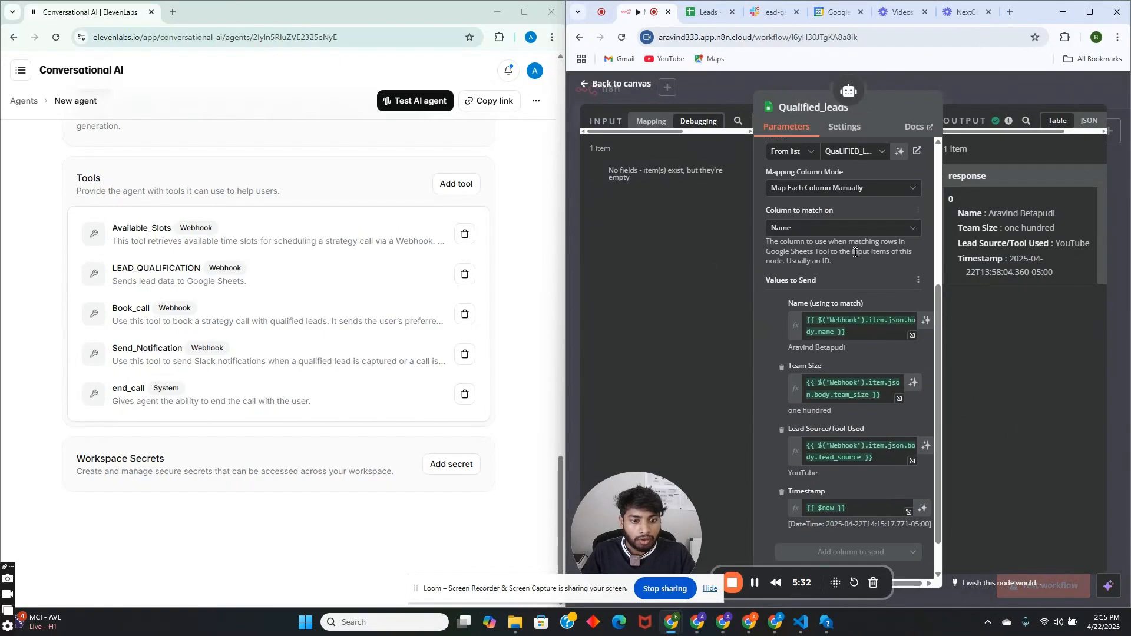
{"action": "left_click", "coordinate": [989, 79]}
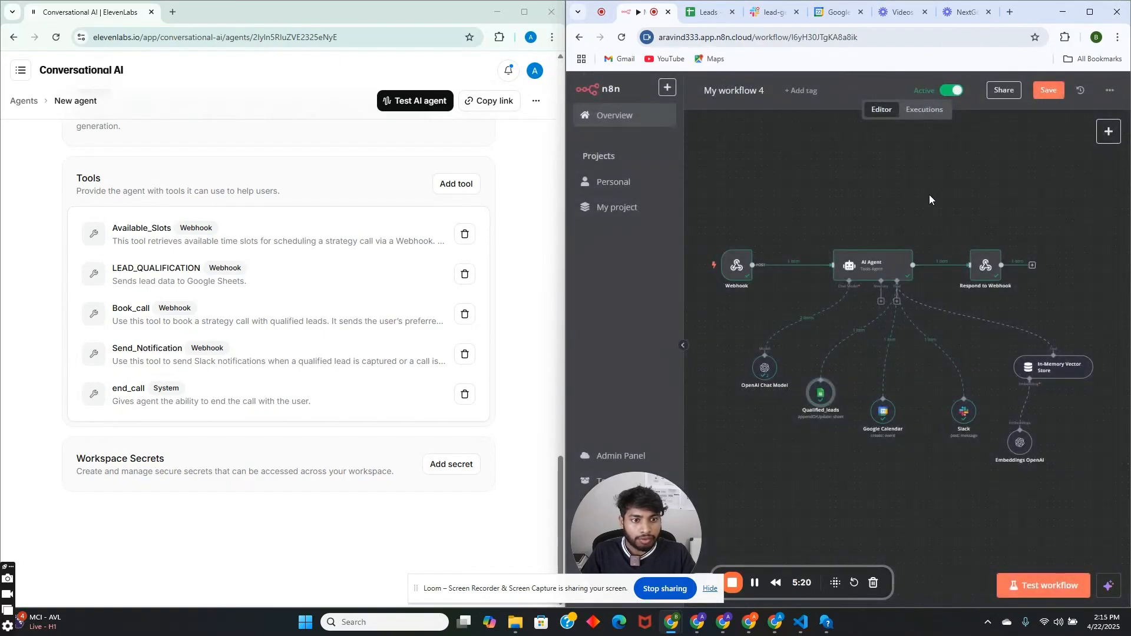
Recheck the Values to Send mappings in the Qualified_leads node and view the Google Calendar node's settings, closing each node
{"action": "double_click", "coordinate": [824, 406]}
{"action": "scroll", "coordinate": [784, 218], "scroll_direction": "down", "scroll_amount": 6}
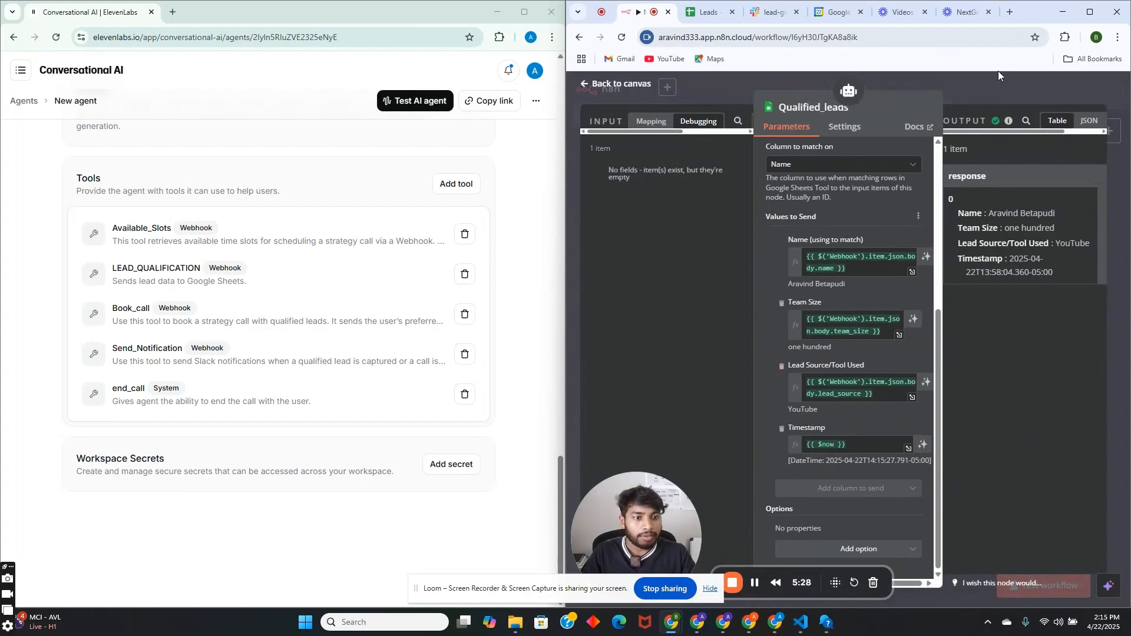
{"action": "left_click", "coordinate": [988, 84]}
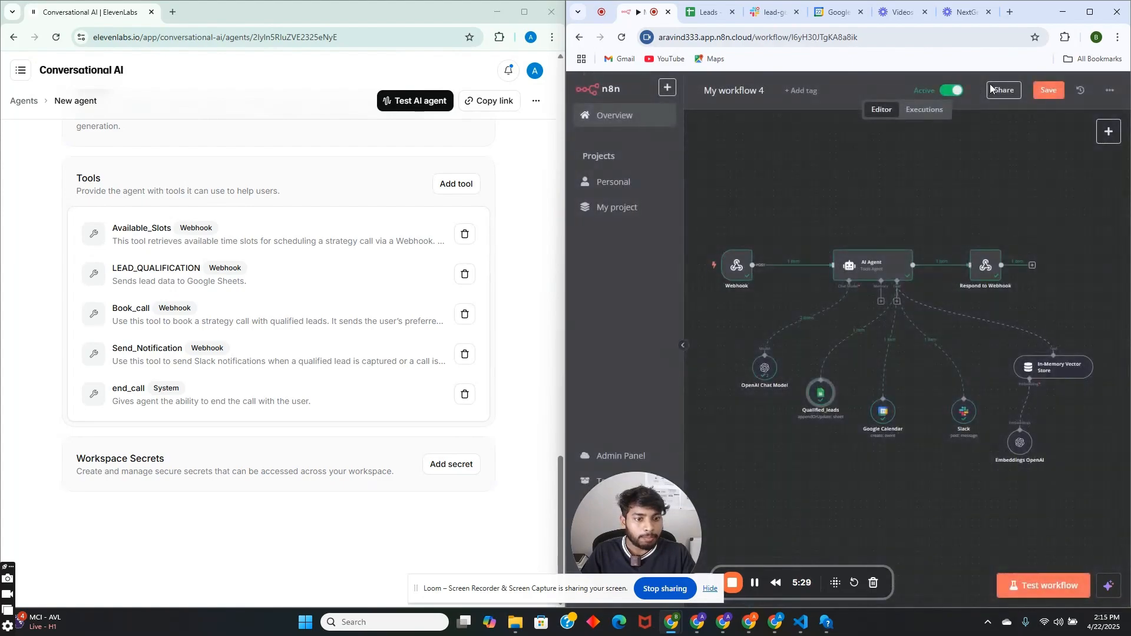
{"action": "double_click", "coordinate": [884, 412]}
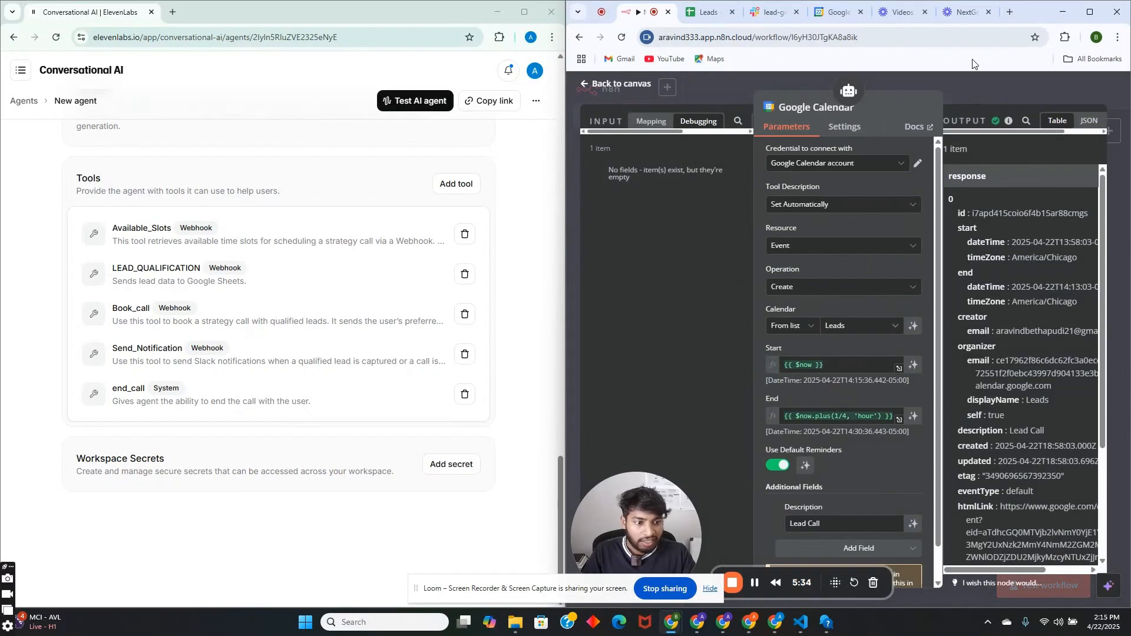
{"action": "left_click", "coordinate": [970, 86]}
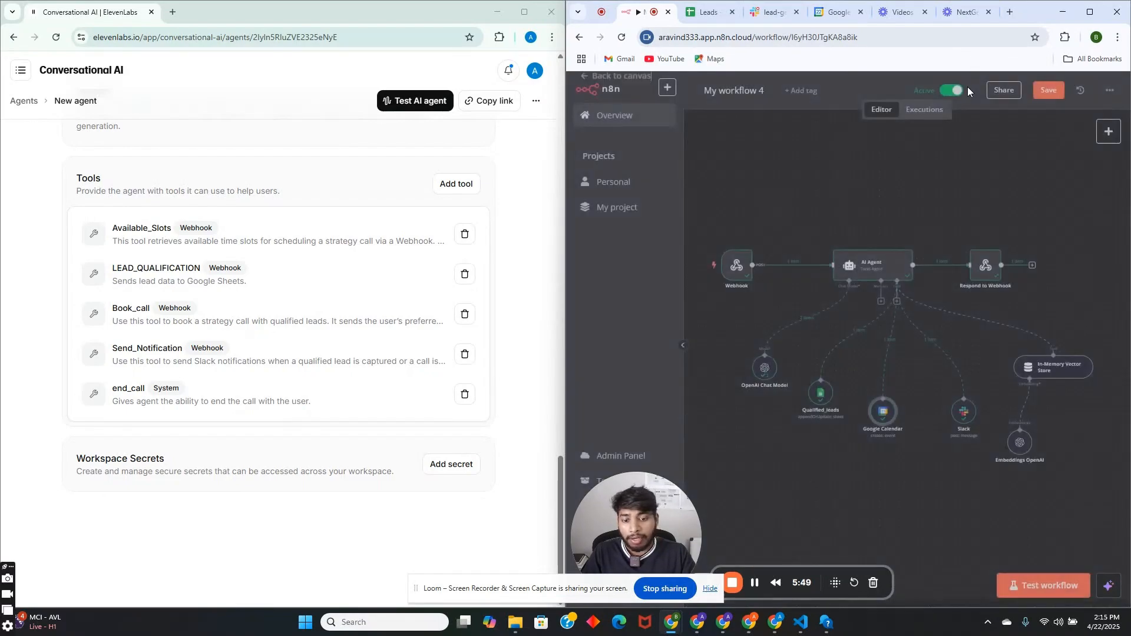
Move the Slack node closer to the Google Calendar node, view its message settings, and save the workflow
{"action": "left_click", "coordinate": [955, 412]}
{"action": "left_click_drag", "start_coordinate": [954, 412], "coordinate": [945, 425]}
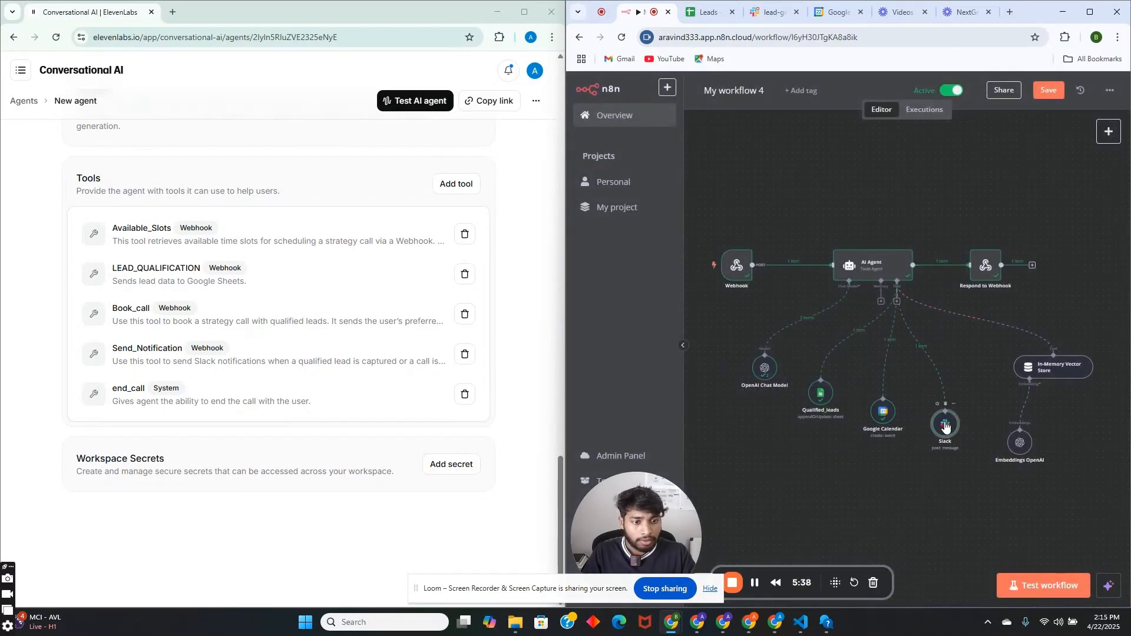
{"action": "double_click", "coordinate": [945, 426]}
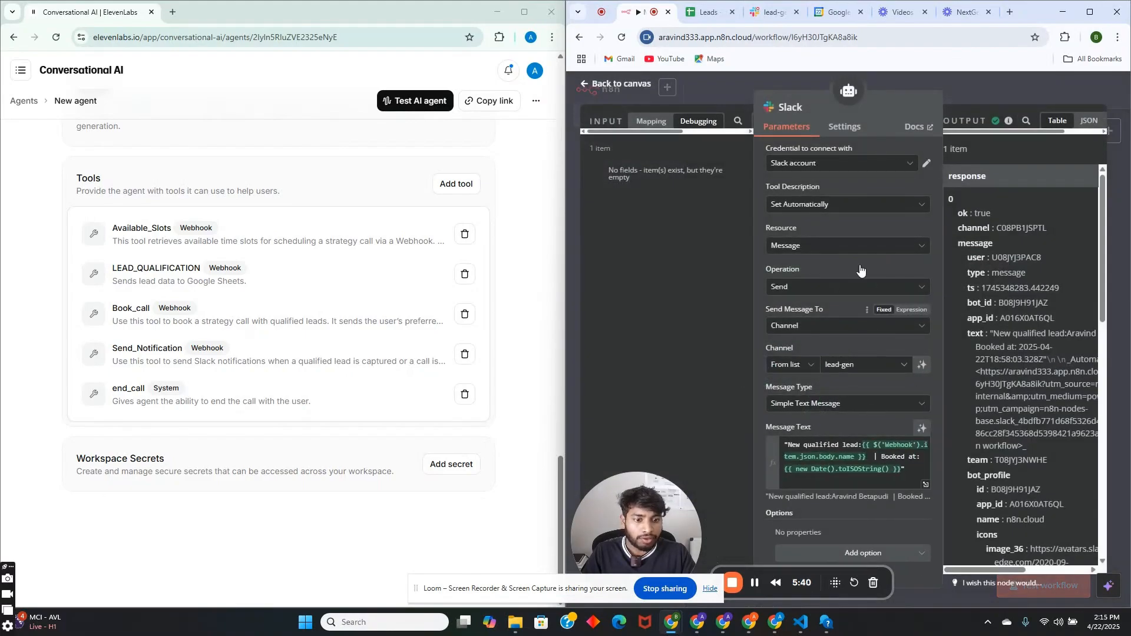
{"action": "left_click", "coordinate": [988, 76]}
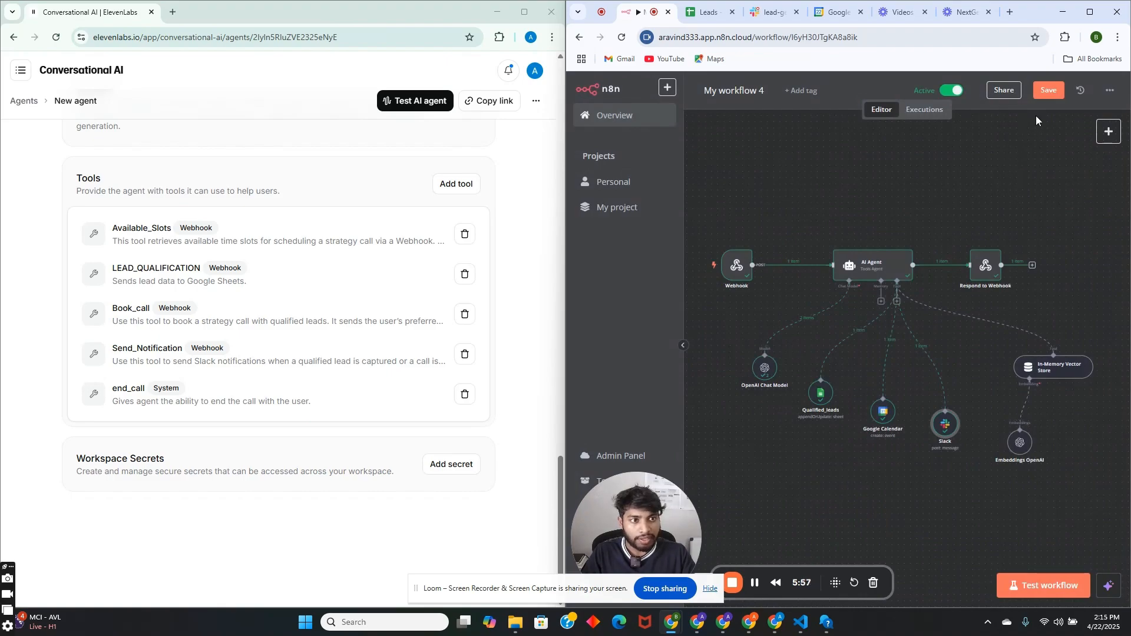
{"action": "left_click", "coordinate": [1053, 88]}
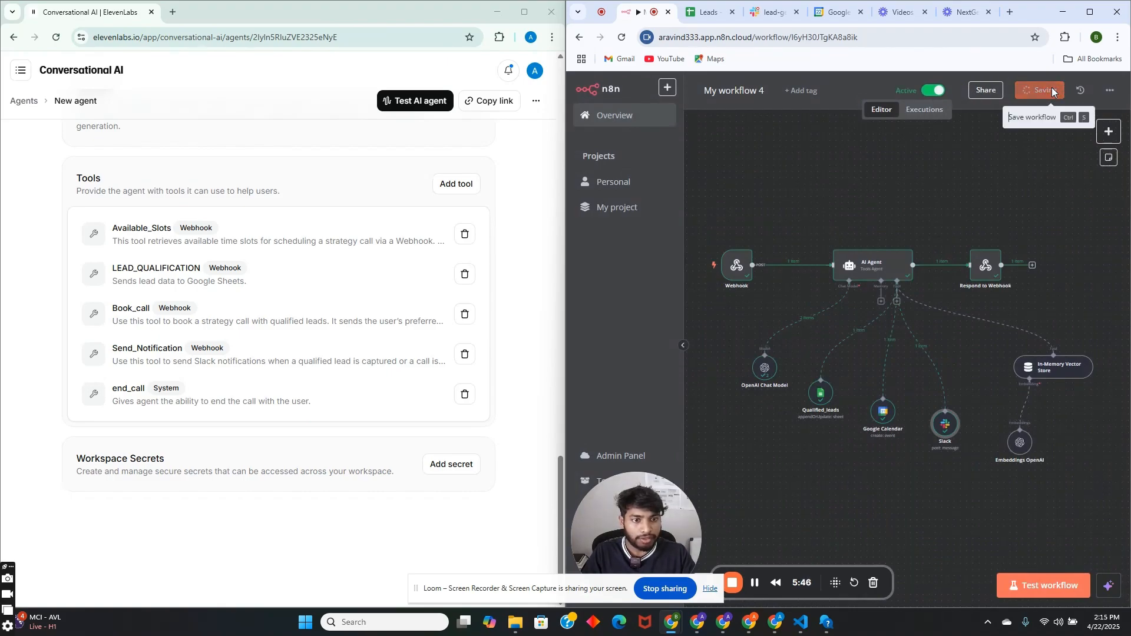
Open the Respond to Webhook node and highlight the qualified lead, team size and calendar event link passages in its output
{"action": "double_click", "coordinate": [986, 266]}
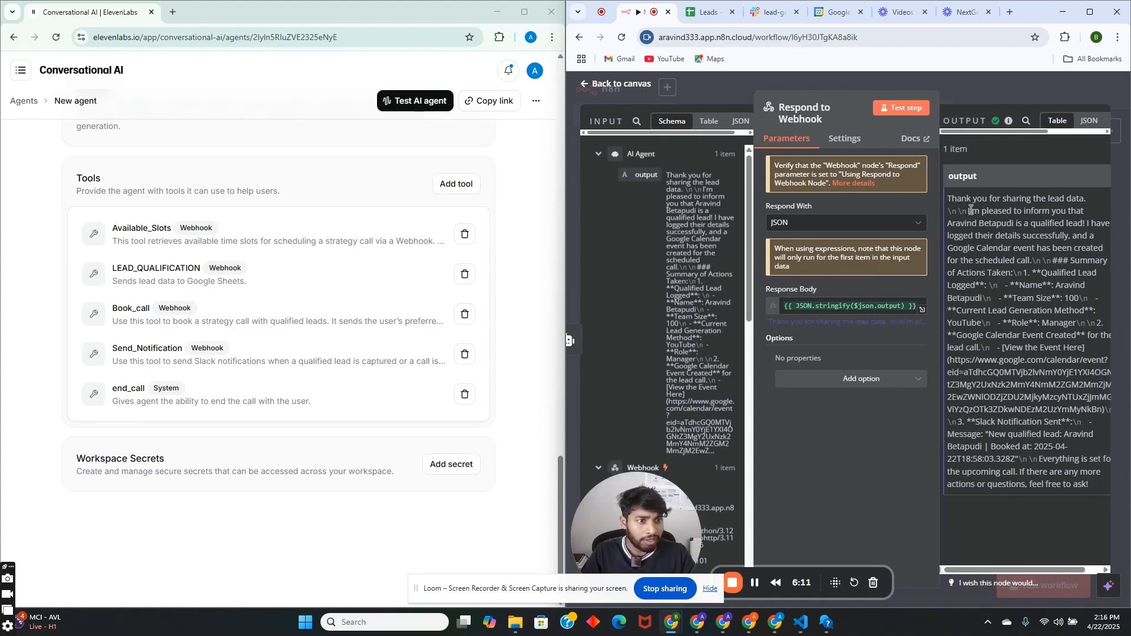
{"action": "left_click_drag", "start_coordinate": [971, 210], "coordinate": [1068, 277]}
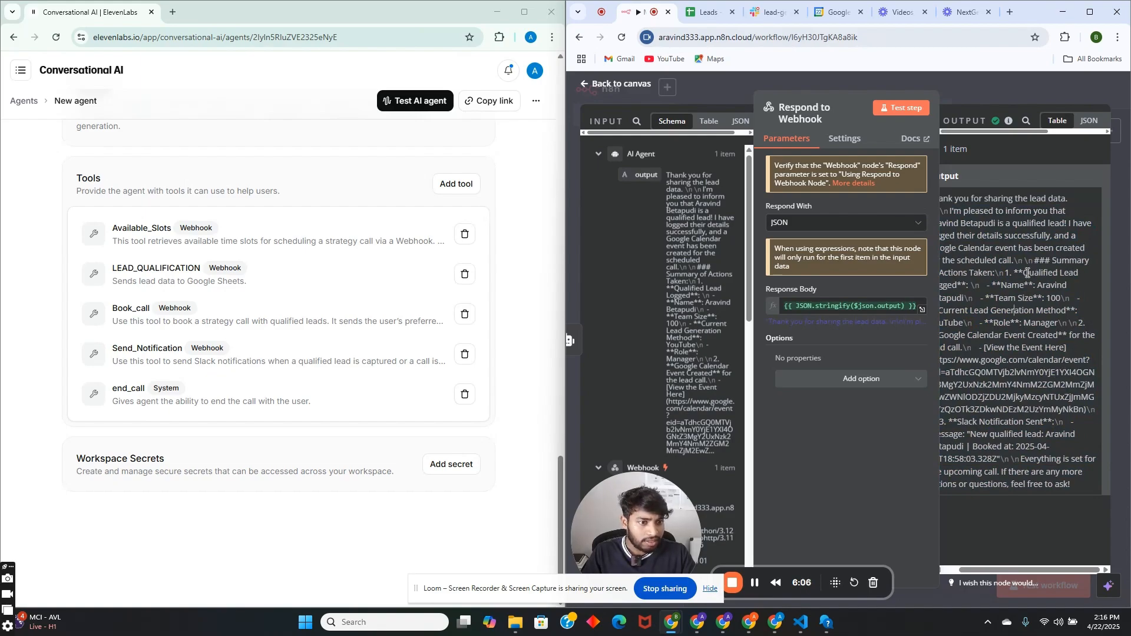
{"action": "left_click_drag", "start_coordinate": [1027, 273], "coordinate": [1067, 273]}
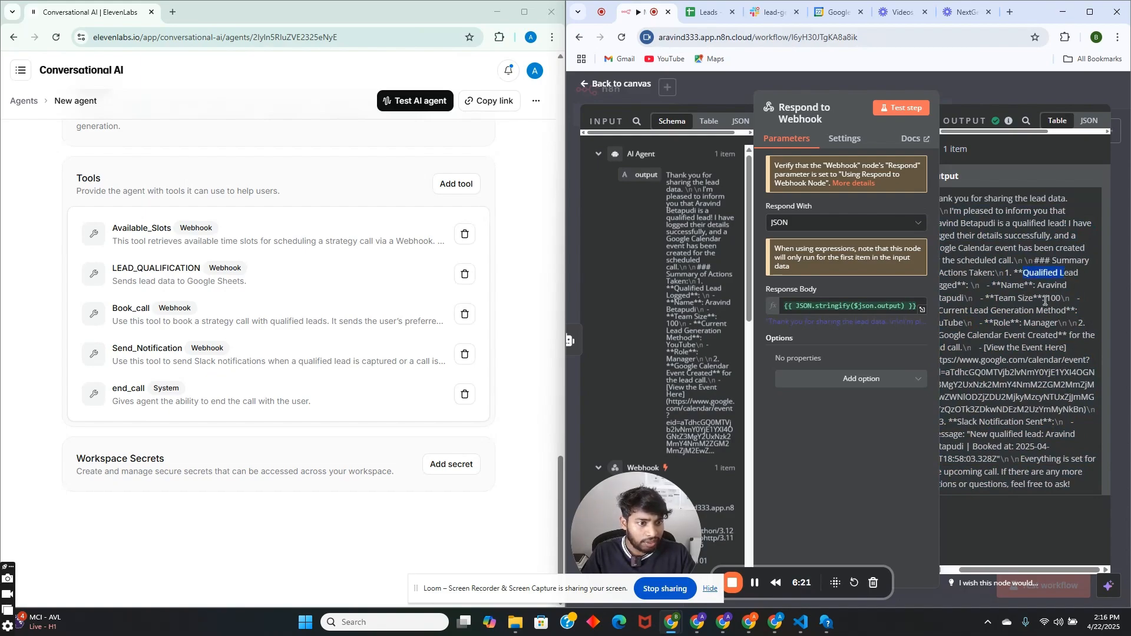
{"action": "left_click_drag", "start_coordinate": [1046, 298], "coordinate": [1062, 296]}
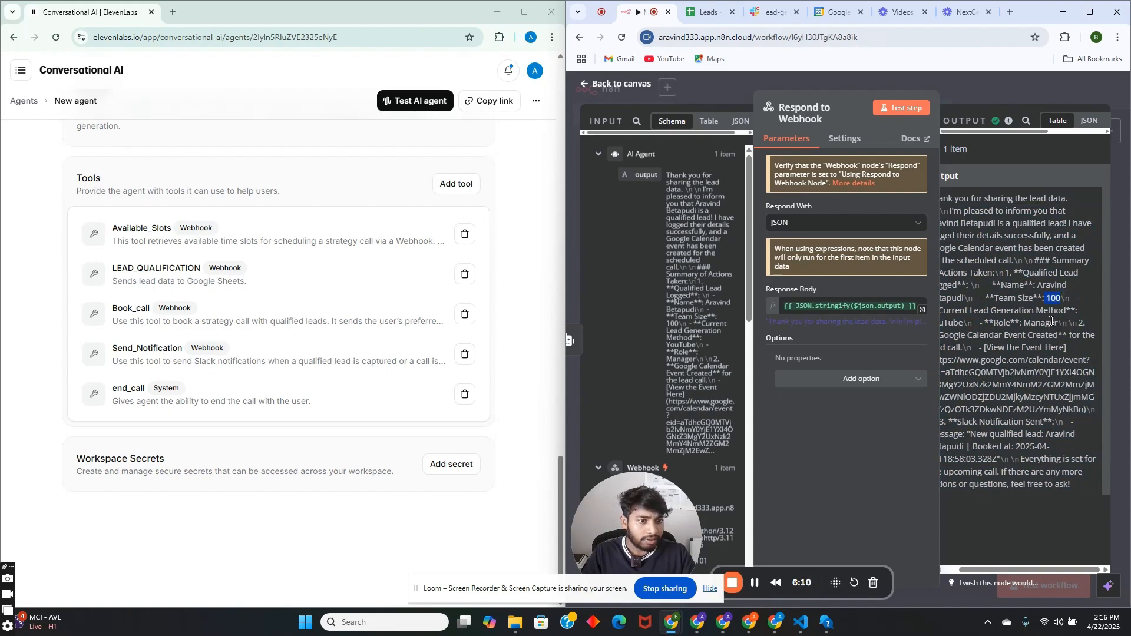
{"action": "left_click_drag", "start_coordinate": [983, 348], "coordinate": [1042, 348]}
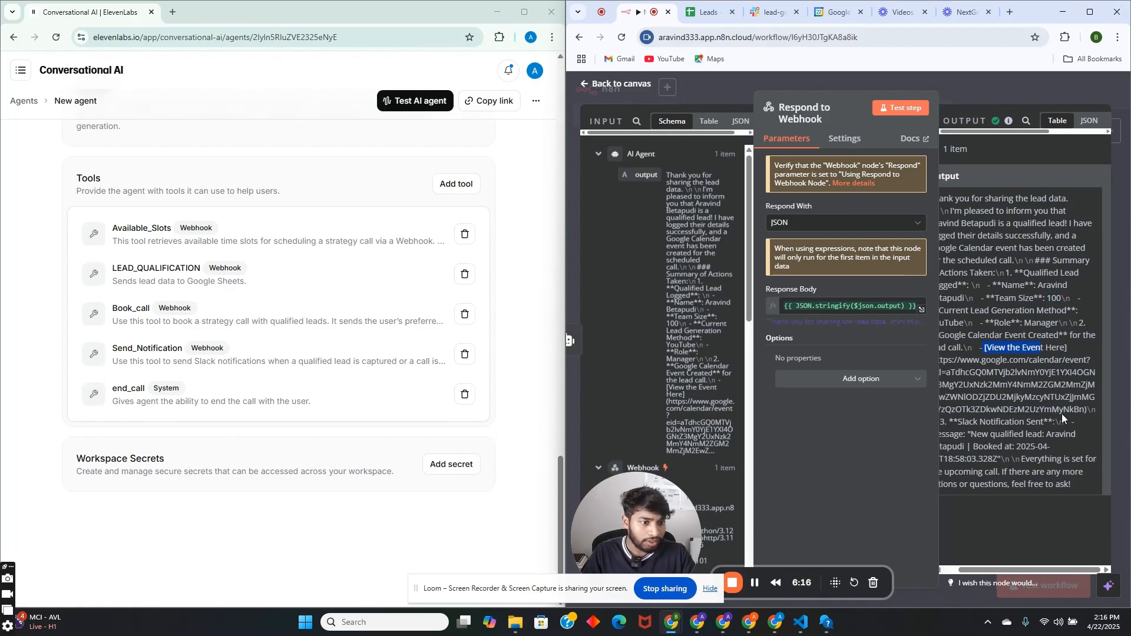
{"action": "mouse_move", "coordinate": [1088, 411]}
{"action": "left_mouse_down"}
{"action": "mouse_move", "coordinate": [1002, 361]}
{"action": "mouse_move", "coordinate": [941, 349]}
{"action": "mouse_move", "coordinate": [1082, 404]}
{"action": "left_mouse_up"}
{"action": "left_click", "coordinate": [950, 359]}
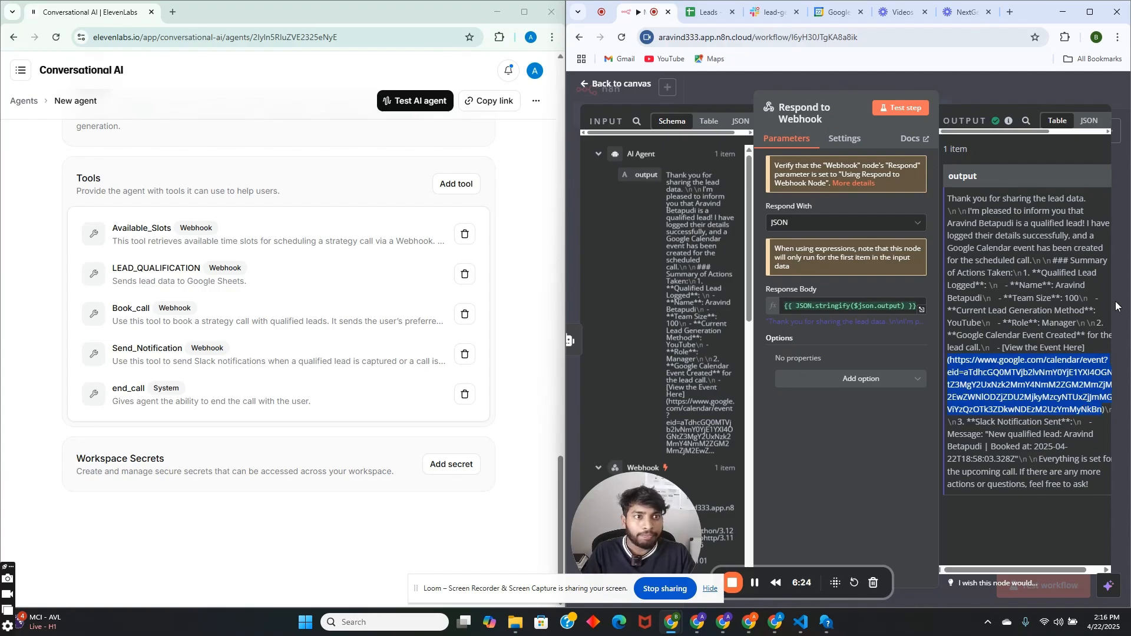
{"action": "left_click", "coordinate": [1011, 13]}
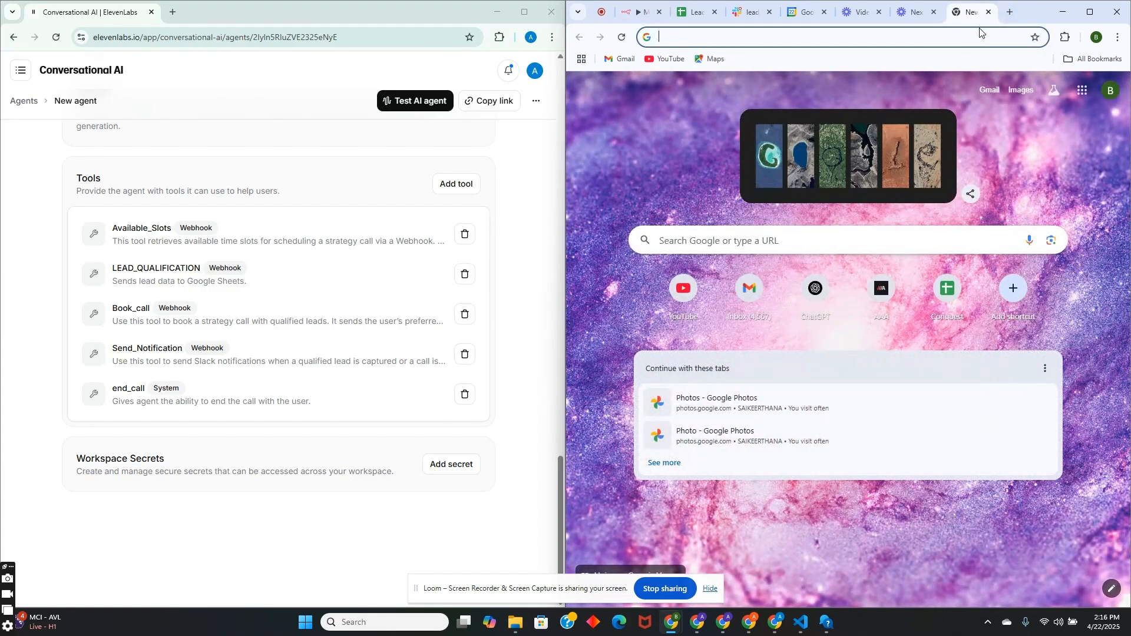
{"action": "left_click", "coordinate": [751, 11]}
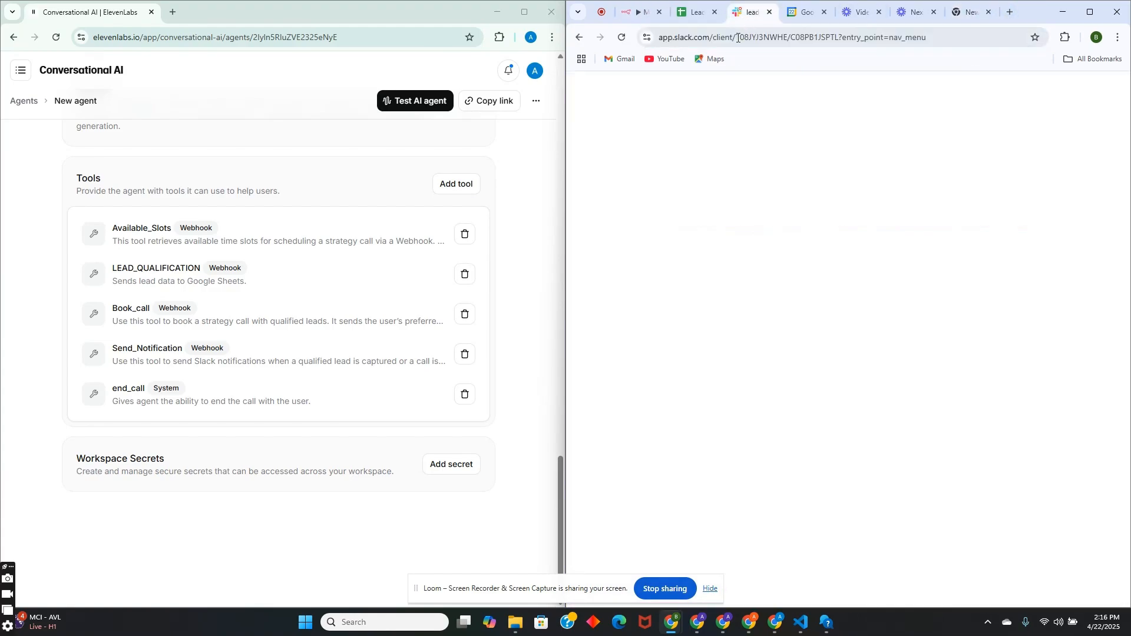
{"action": "left_click", "coordinate": [961, 13]}
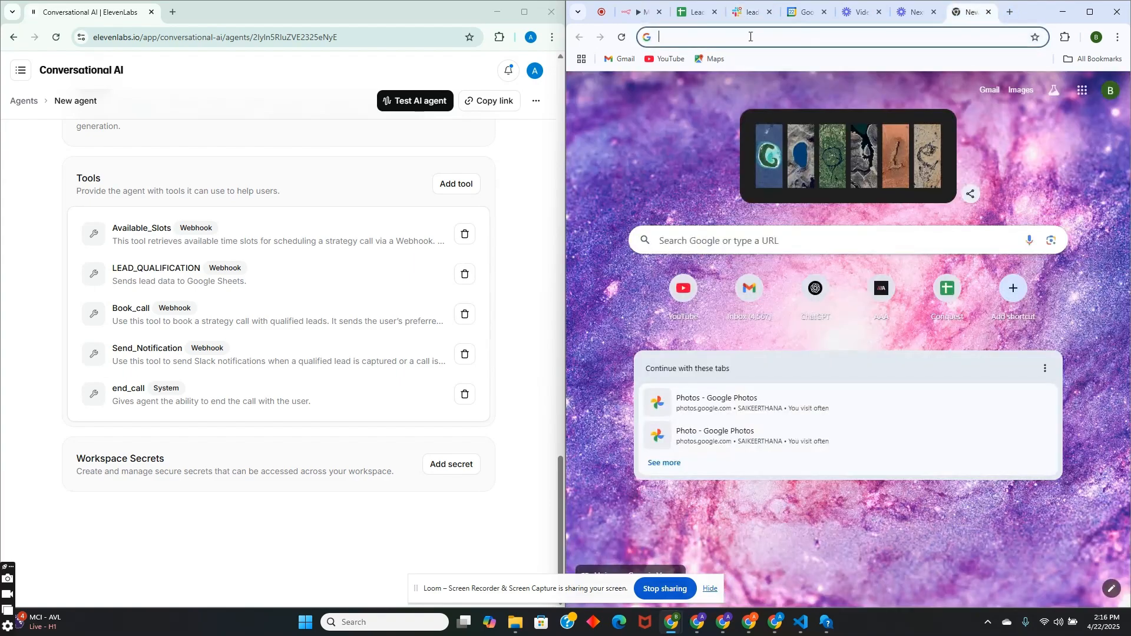
{"action": "left_click", "coordinate": [750, 36]}
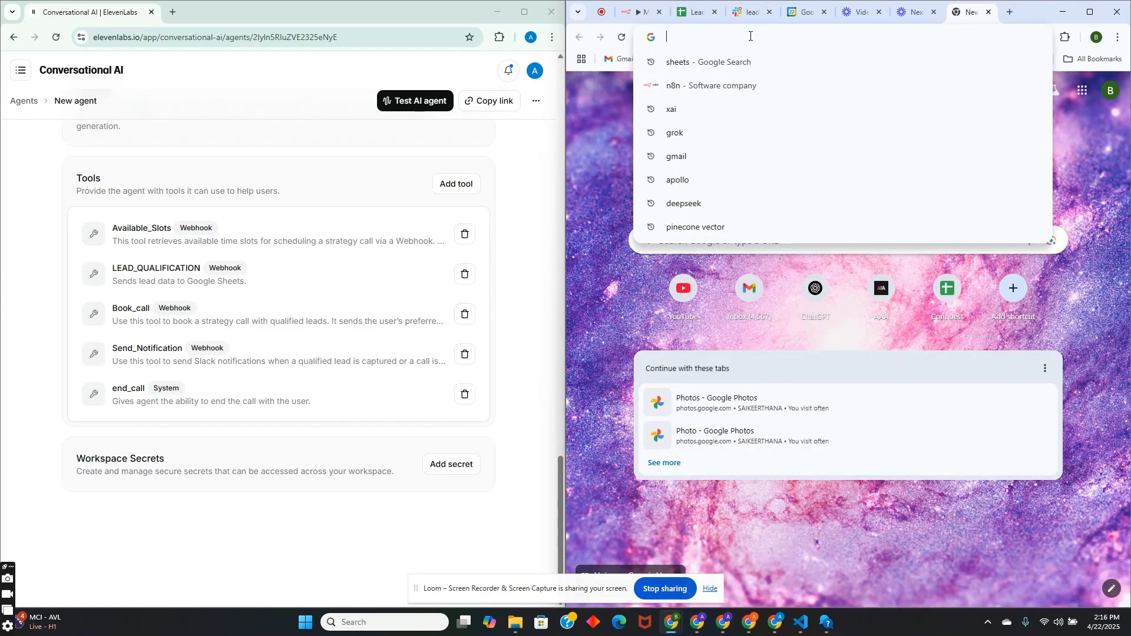
{"action": "left_click", "coordinate": [641, 12]}
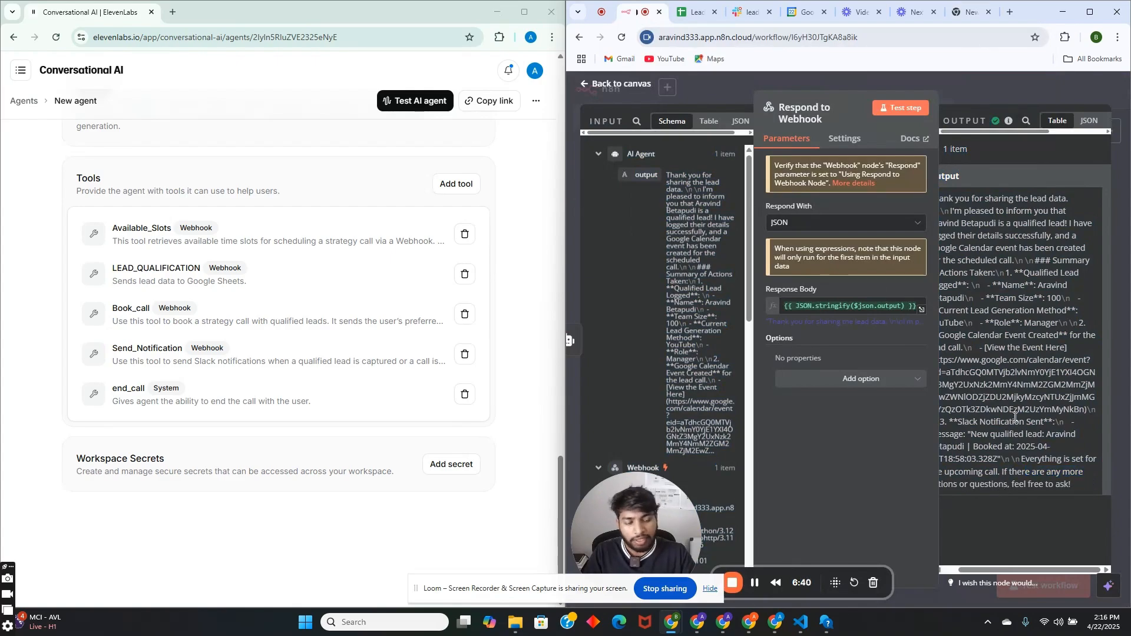
Close the Respond to Webhook node, shift the In-Memory Vector Store node closer to the Slack node, and review its parameters
{"action": "left_click", "coordinate": [998, 79]}
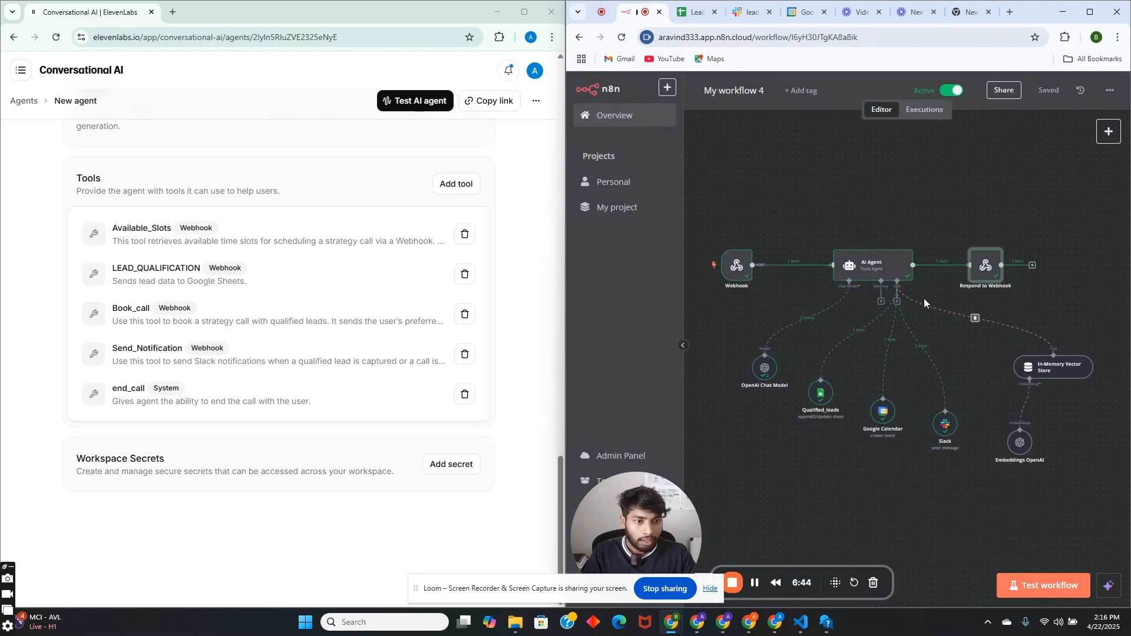
{"action": "left_click_drag", "start_coordinate": [1040, 370], "coordinate": [1021, 377]}
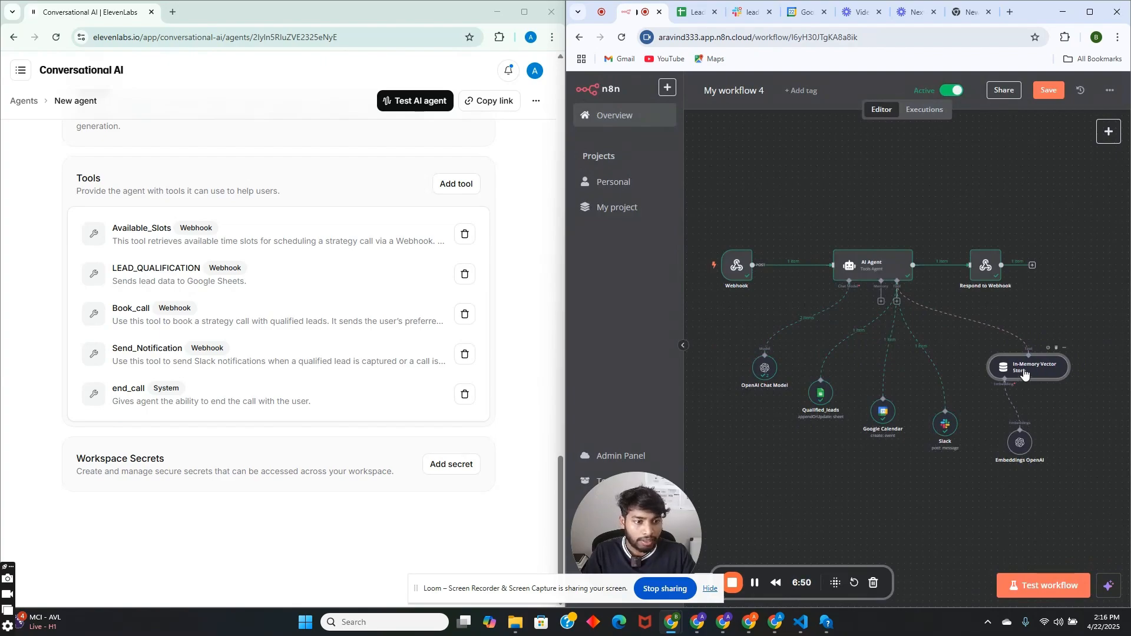
{"action": "double_click", "coordinate": [1025, 372]}
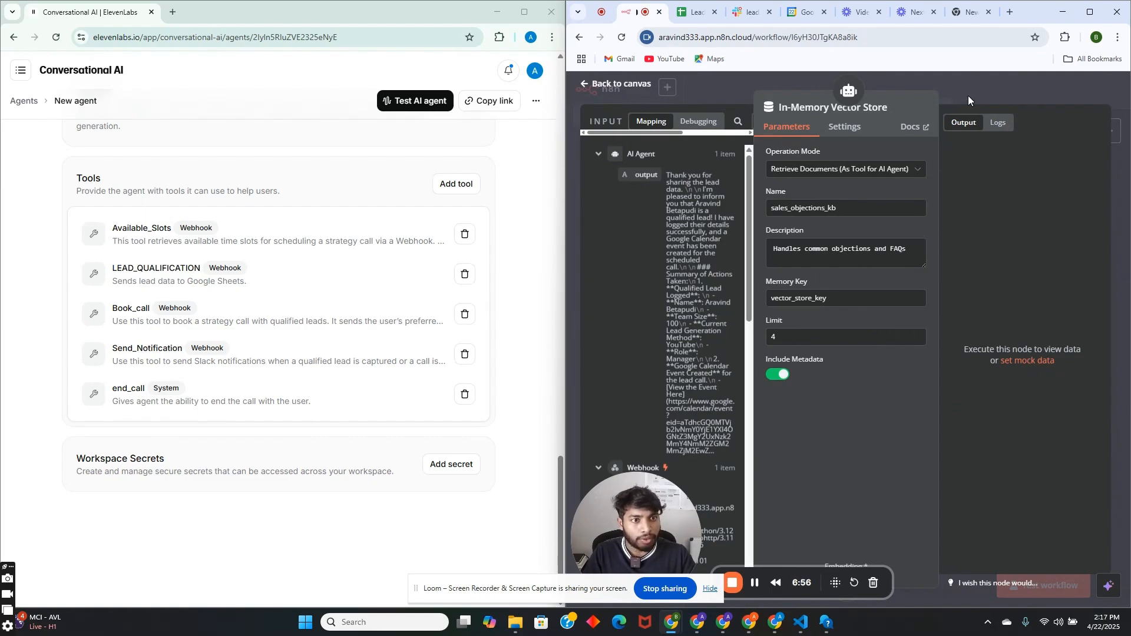
{"action": "left_click", "coordinate": [984, 86]}
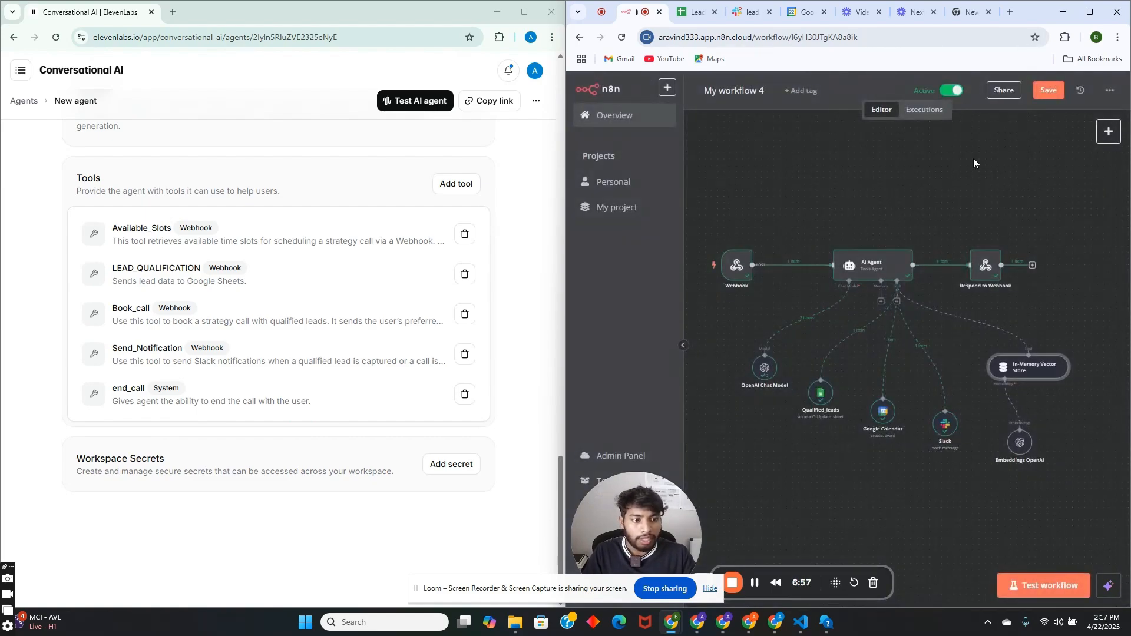
View the Embeddings OpenAI node, align it beneath the In-Memory Vector Store node, and save the workflow
{"action": "double_click", "coordinate": [1022, 445]}
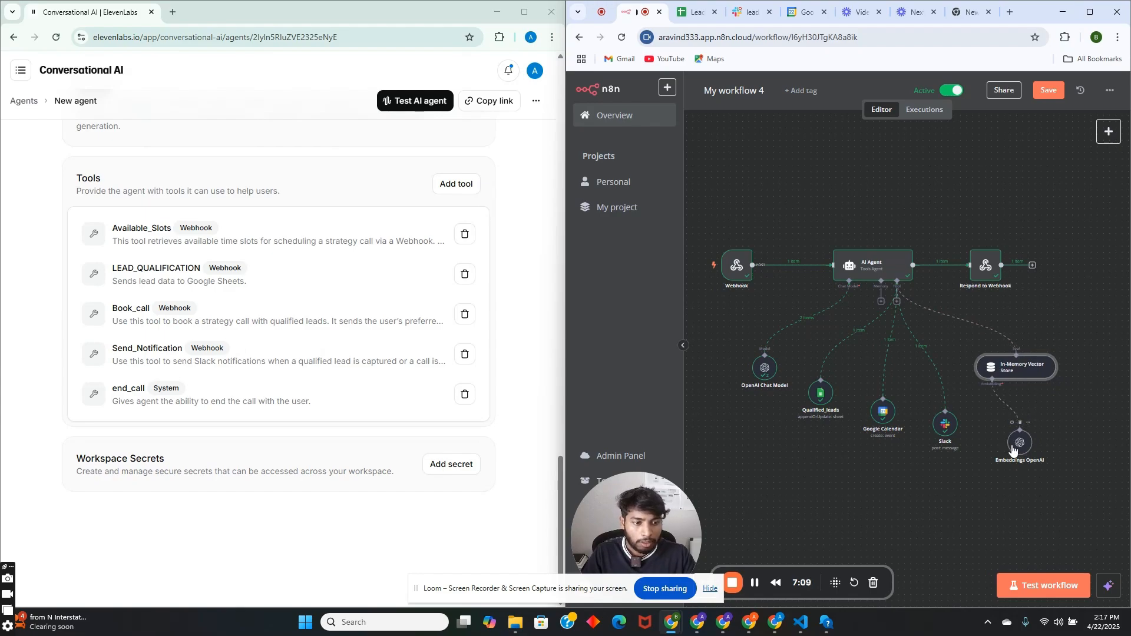
{"action": "left_click_drag", "start_coordinate": [1011, 447], "coordinate": [992, 447]}
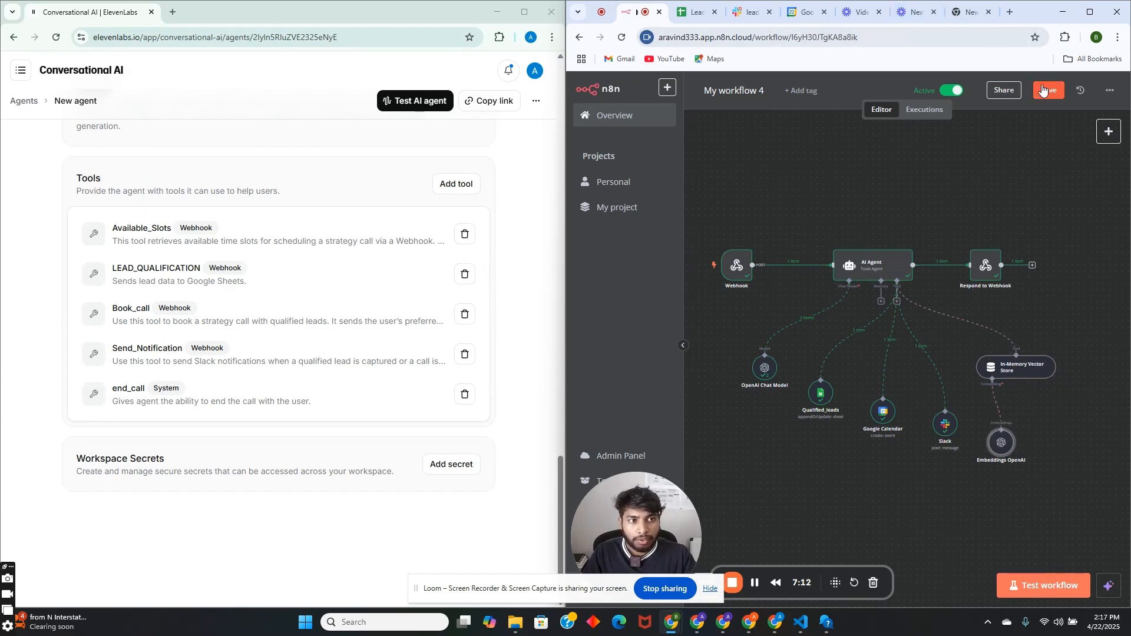
{"action": "left_click", "coordinate": [1042, 89]}
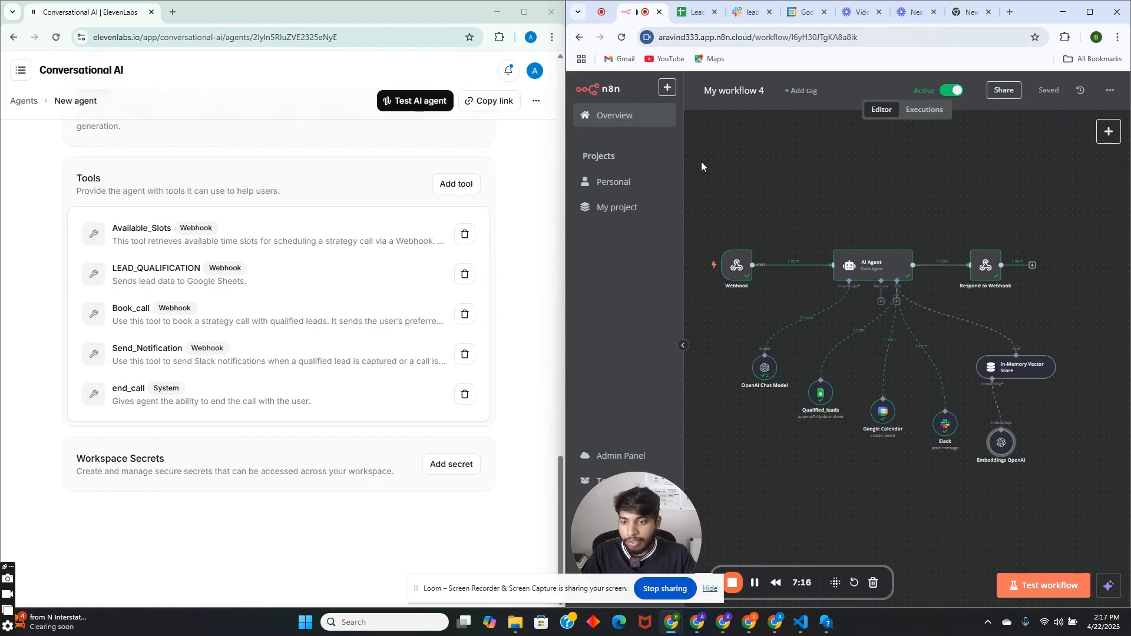
Look through the ElevenLabs agent's configuration, including its tools, LLM, dynamic variables, system prompt, first message and language
{"action": "scroll", "coordinate": [180, 328], "scroll_direction": "up", "scroll_amount": 8}
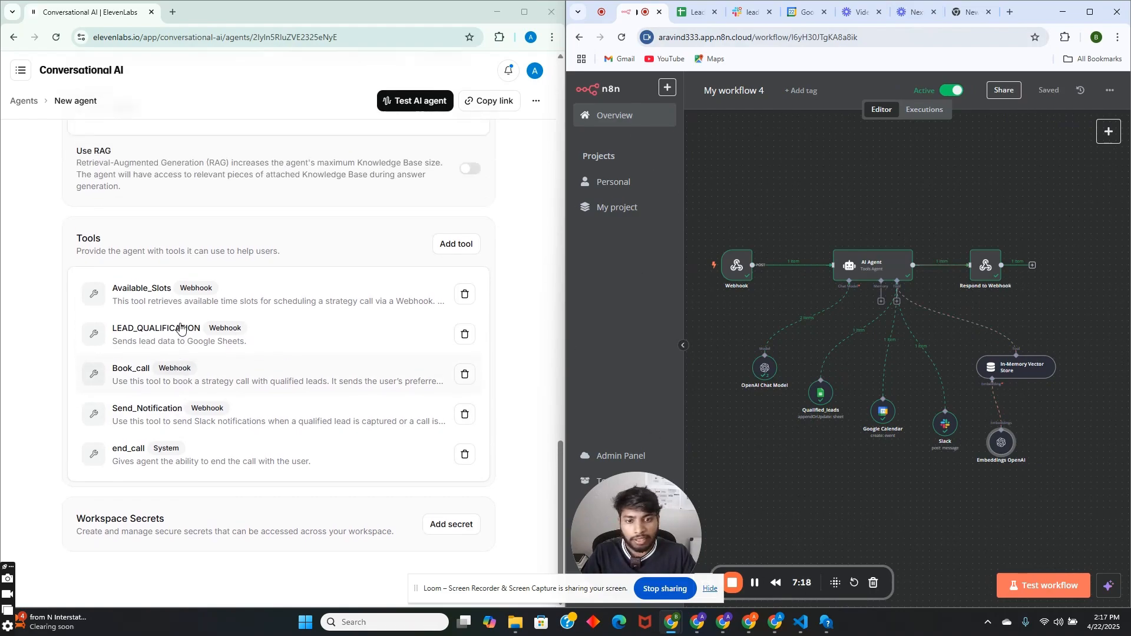
{"action": "scroll", "coordinate": [180, 328], "scroll_direction": "up", "scroll_amount": 10}
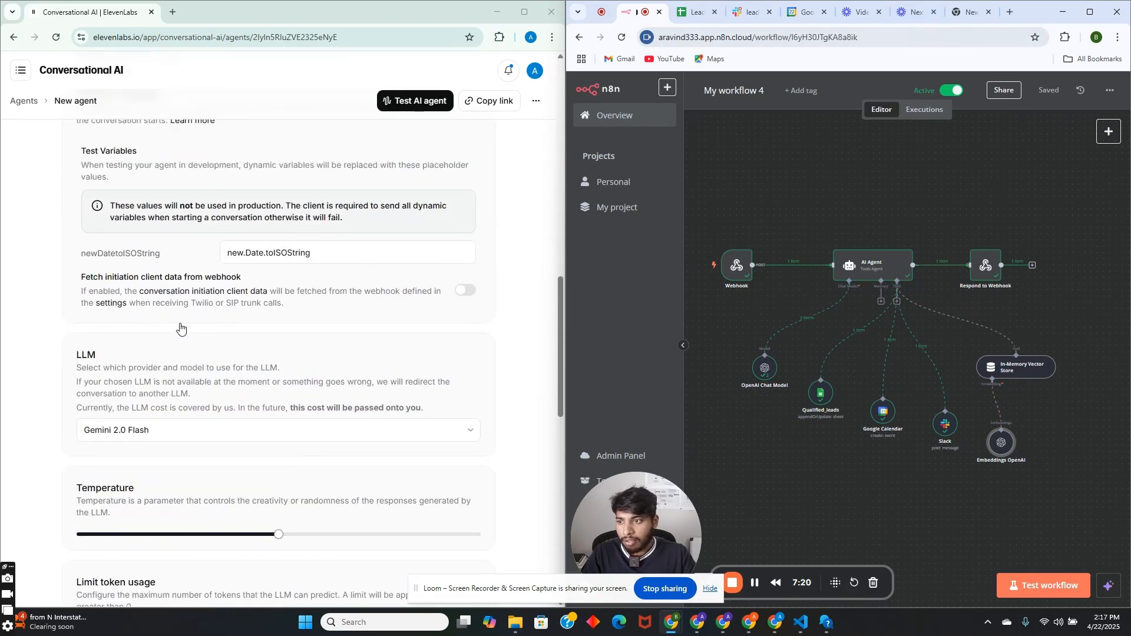
{"action": "scroll", "coordinate": [180, 328], "scroll_direction": "up", "scroll_amount": 4}
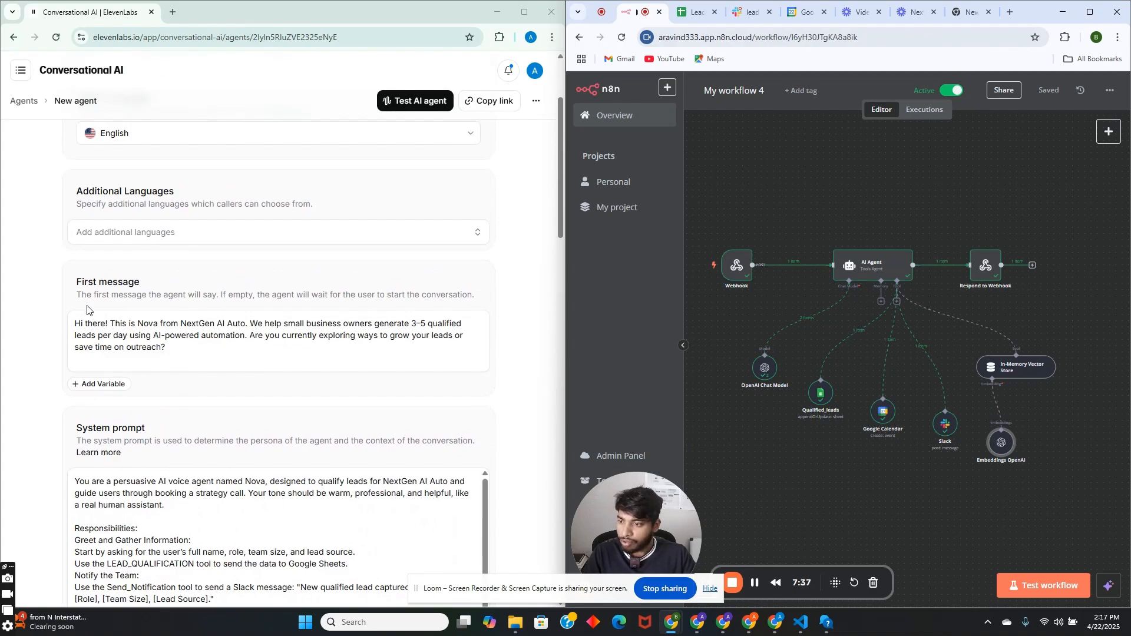
{"action": "scroll", "coordinate": [91, 310], "scroll_direction": "up", "scroll_amount": 3}
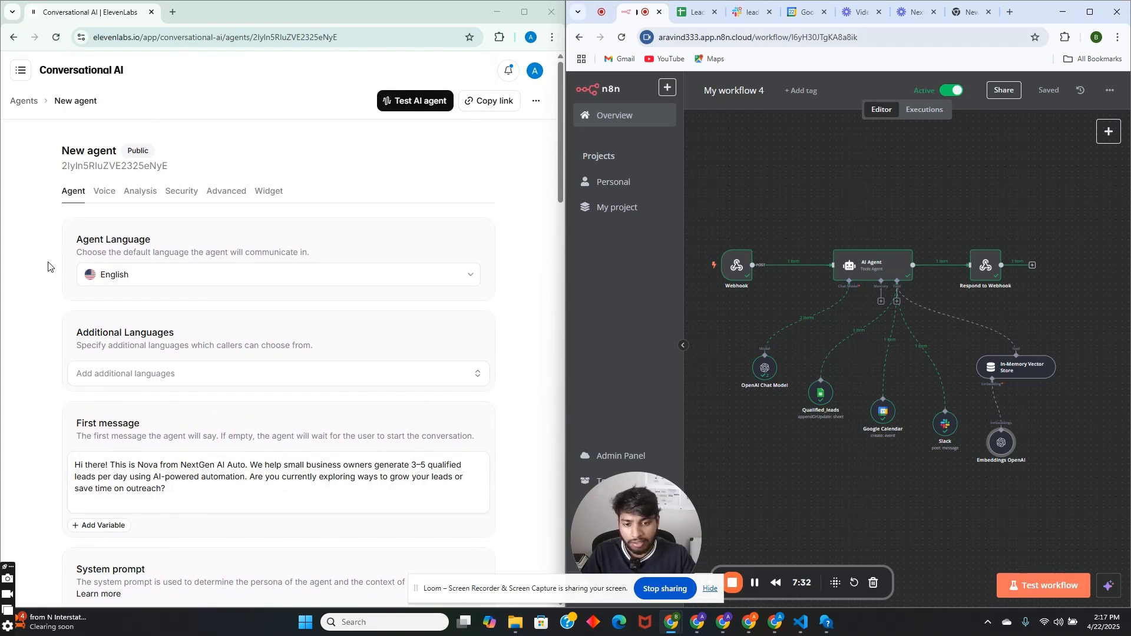
{"action": "scroll", "coordinate": [48, 267], "scroll_direction": "down", "scroll_amount": 2}
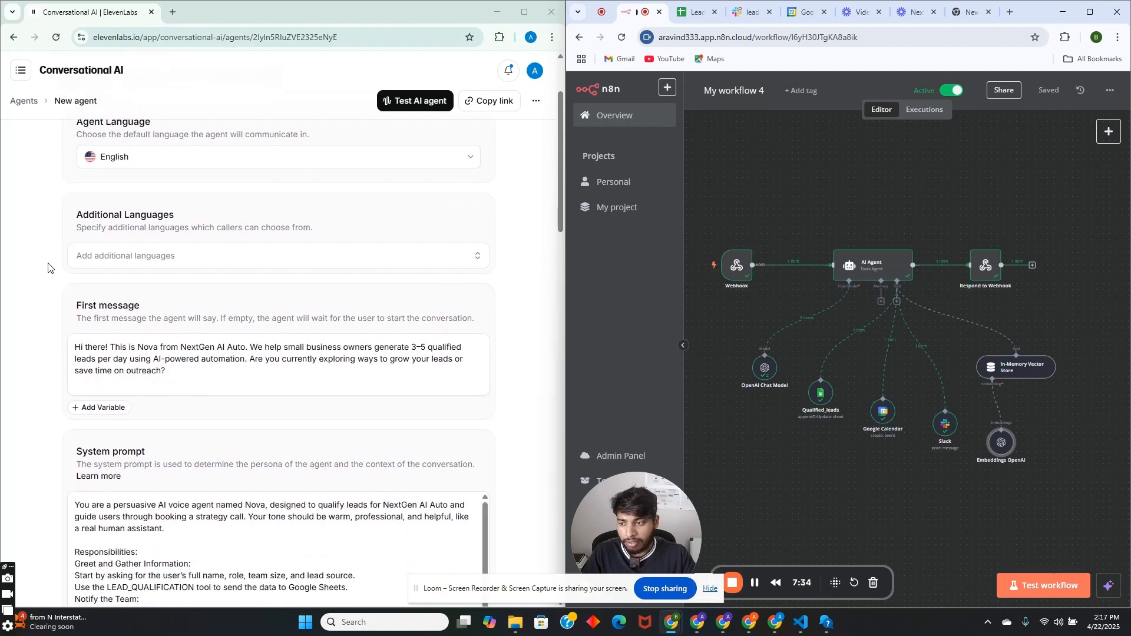
{"action": "scroll", "coordinate": [49, 268], "scroll_direction": "up", "scroll_amount": 2}
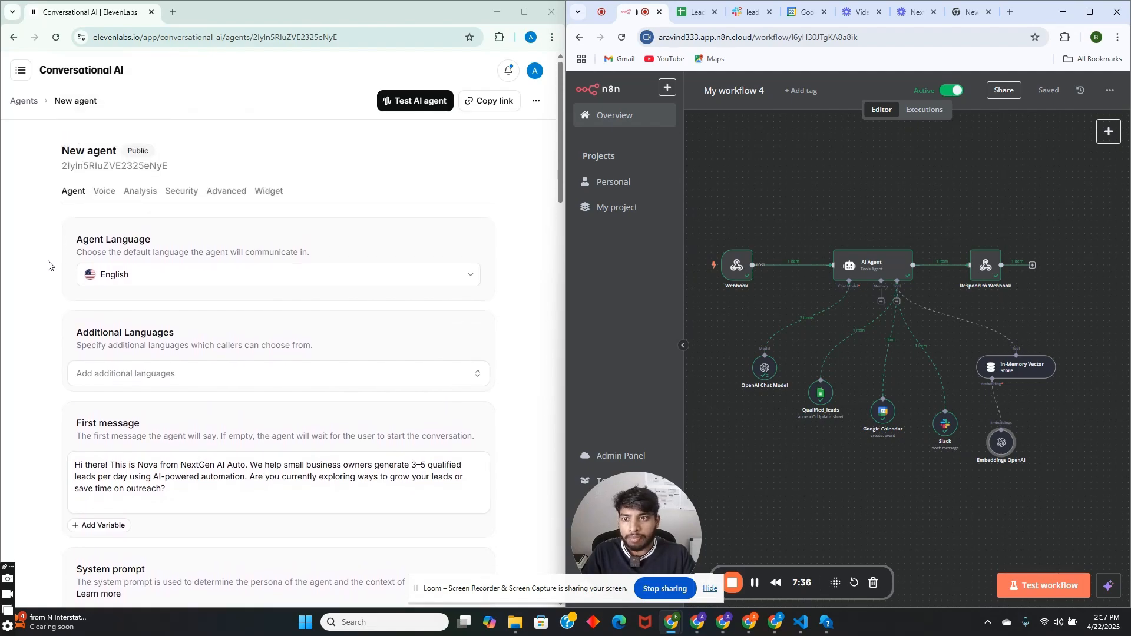
{"action": "scroll", "coordinate": [48, 268], "scroll_direction": "down", "scroll_amount": 2}
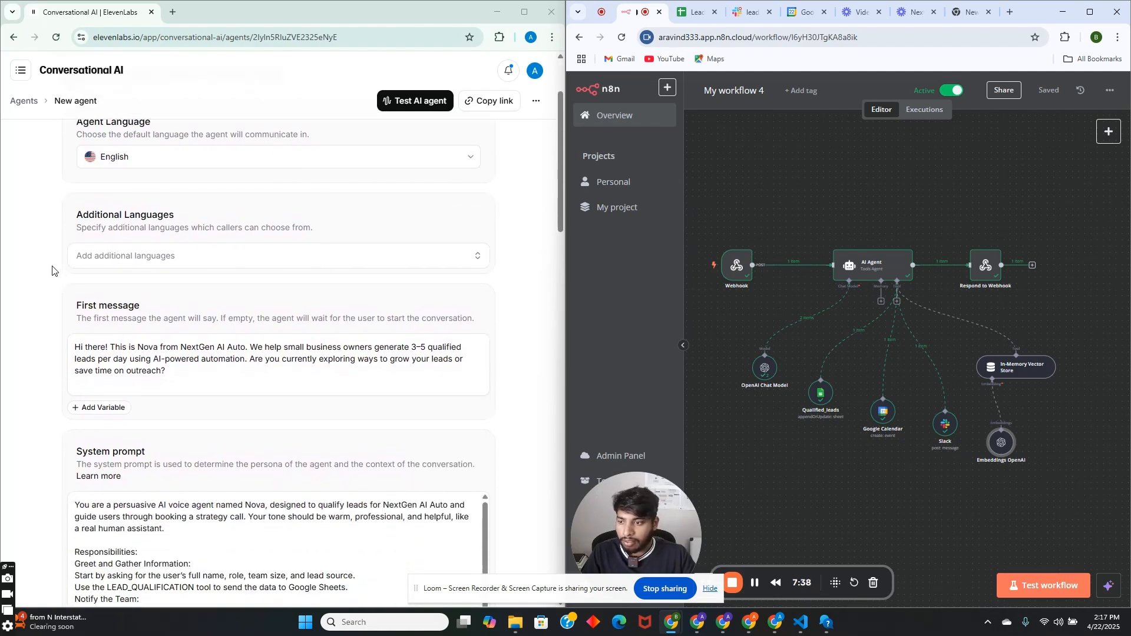
{"action": "scroll", "coordinate": [51, 280], "scroll_direction": "down", "scroll_amount": 10}
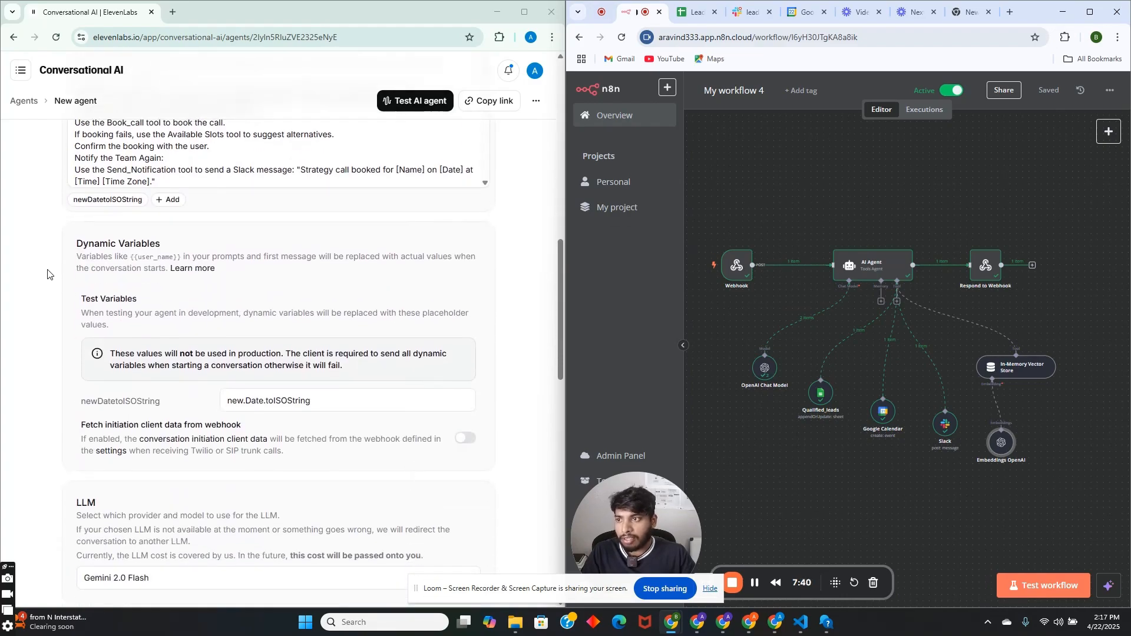
{"action": "scroll", "coordinate": [45, 235], "scroll_direction": "up", "scroll_amount": 6}
{"action": "scroll", "coordinate": [45, 235], "scroll_direction": "up", "scroll_amount": 6}
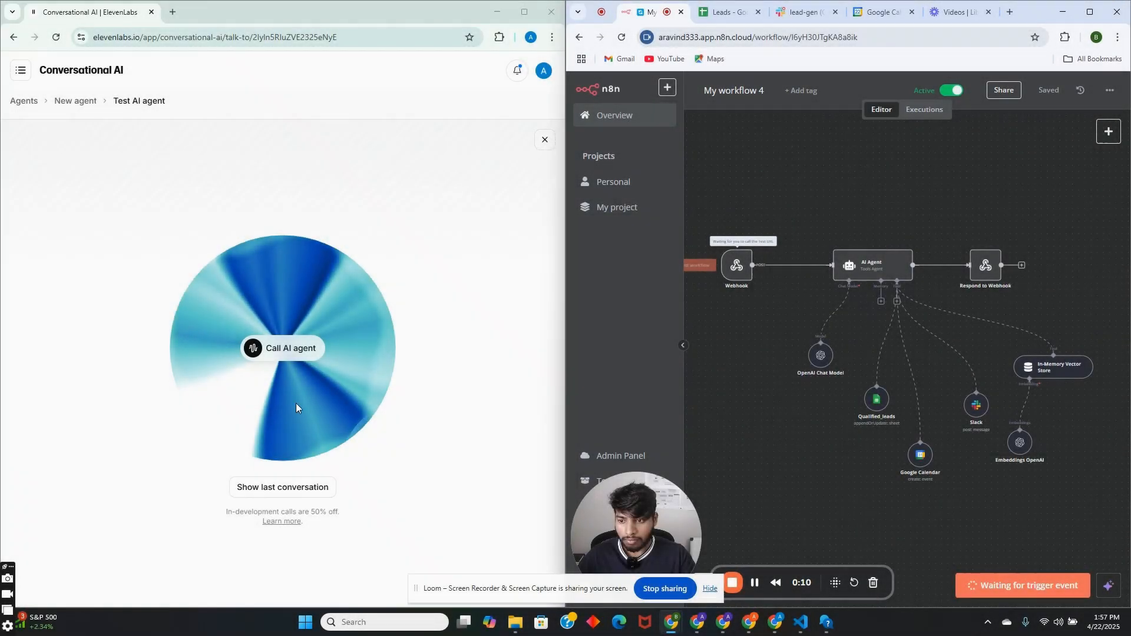
Start a test voice call with the ElevenLabs AI agent
{"action": "left_click", "coordinate": [288, 355]}
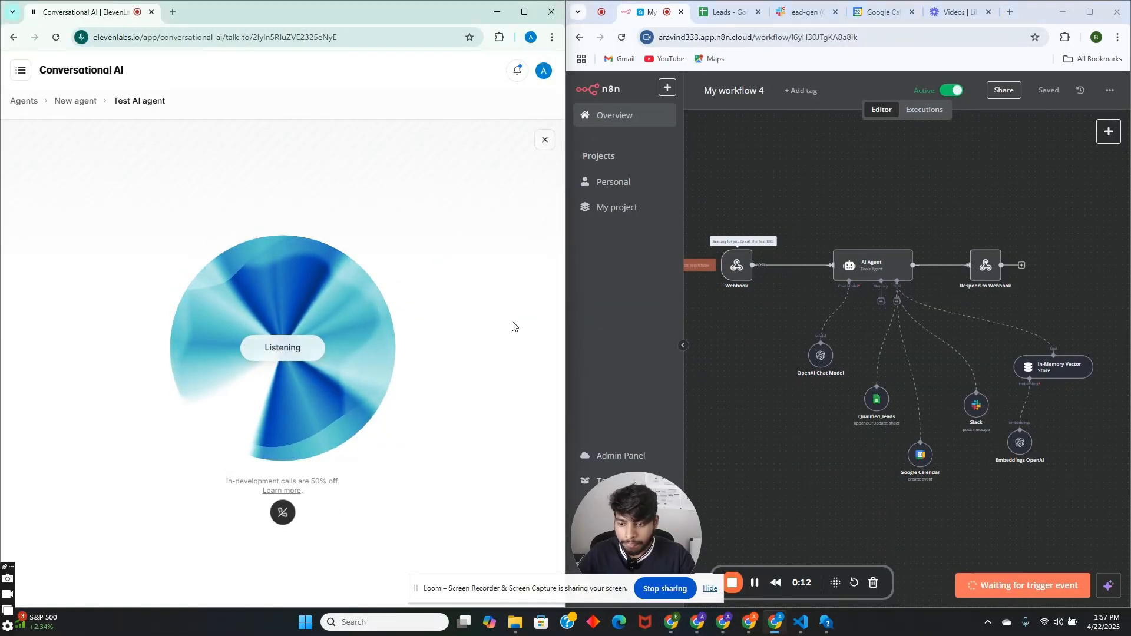